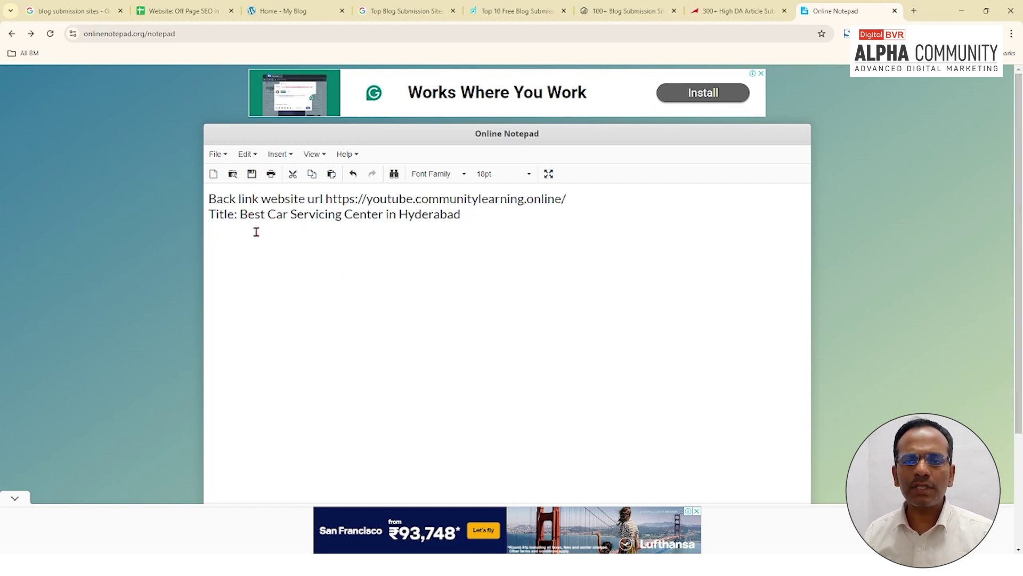
Step: Open the 'Which is the Best Washing Machine Meant for Home Use in India?' post from the blog's post list
{"action": "left_click_drag", "start_coordinate": [239, 214], "coordinate": [467, 213]}
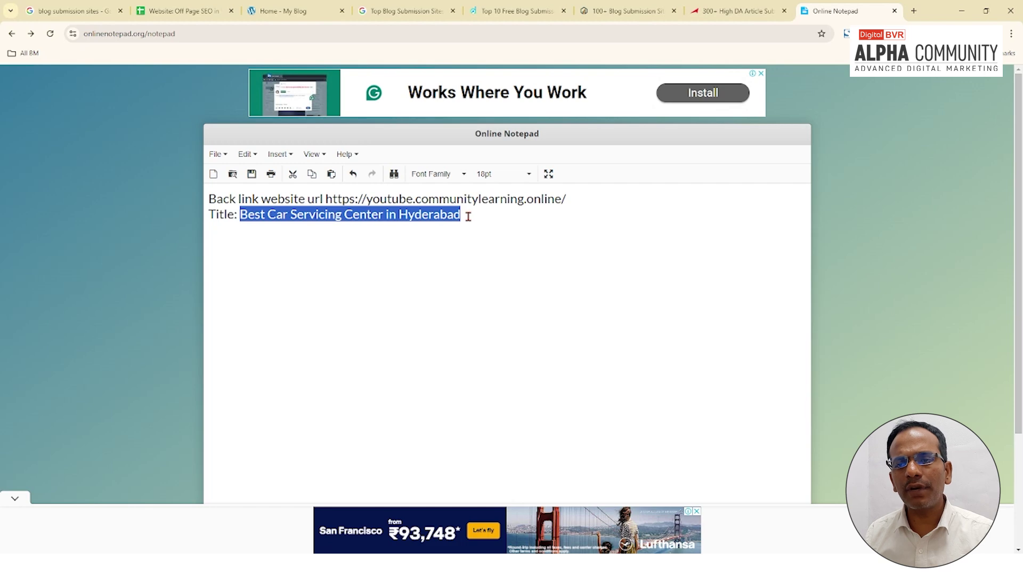
{"action": "left_click", "coordinate": [468, 216]}
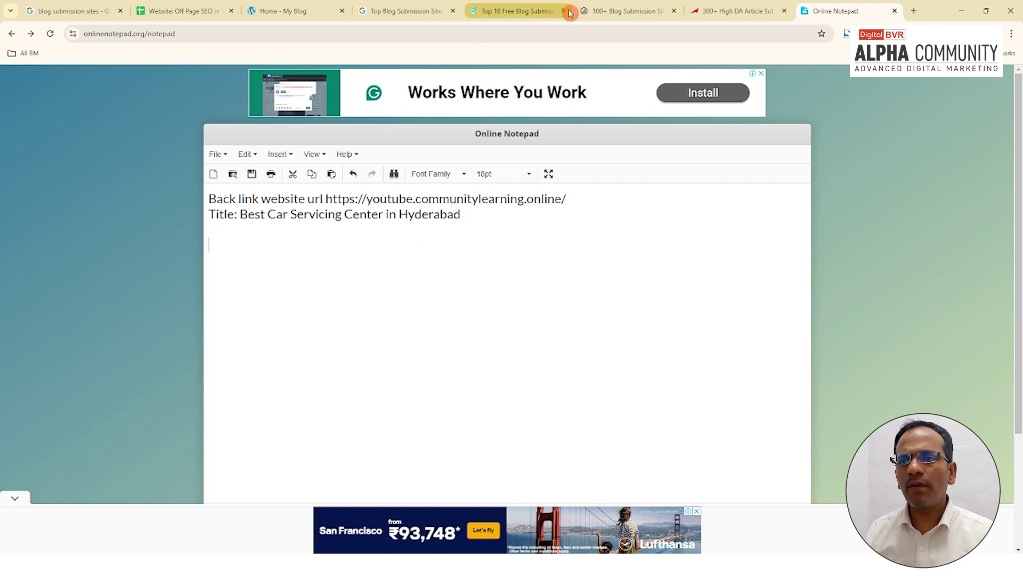
{"action": "left_click", "coordinate": [297, 11]}
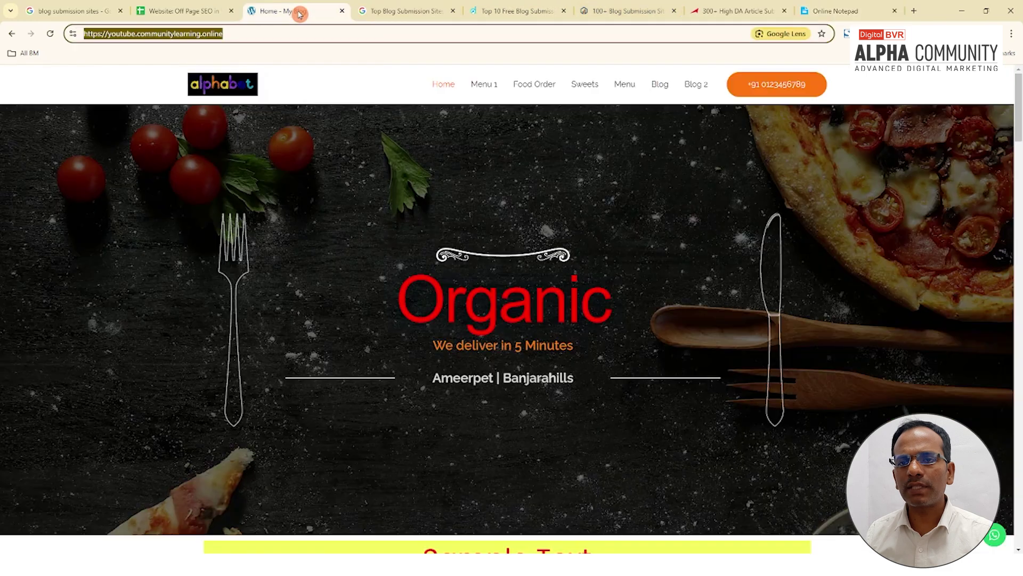
{"action": "left_click", "coordinate": [661, 89]}
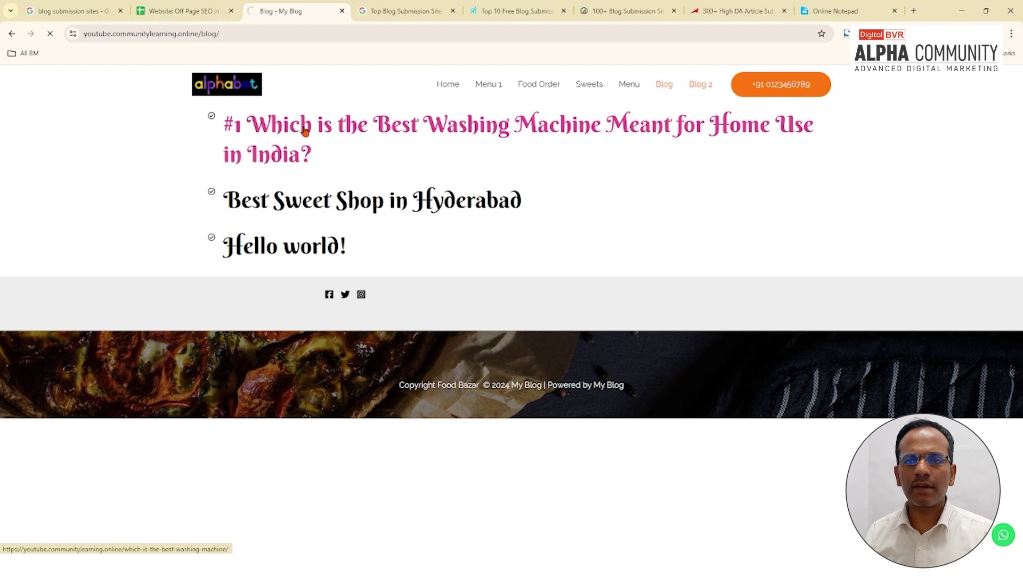
{"action": "left_click", "coordinate": [304, 131]}
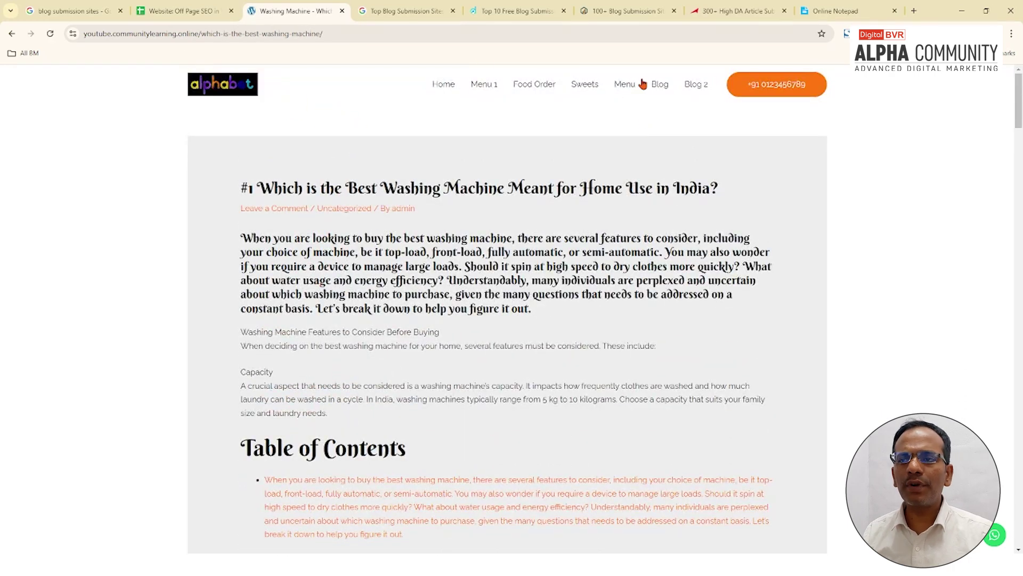
{"action": "left_click", "coordinate": [628, 121]}
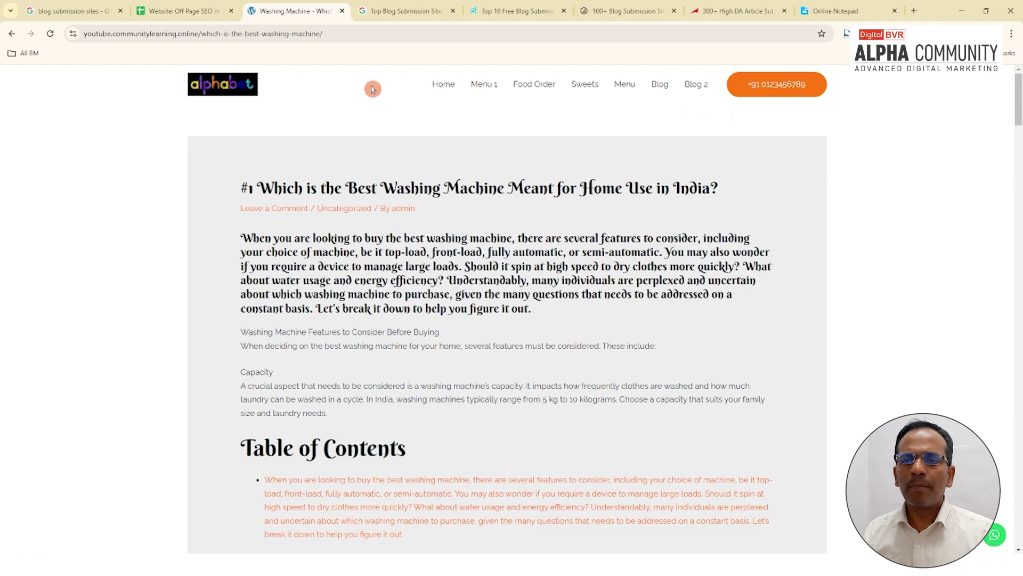
Step: Select the post's web address and its full heading for copying
{"action": "left_click", "coordinate": [347, 34]}
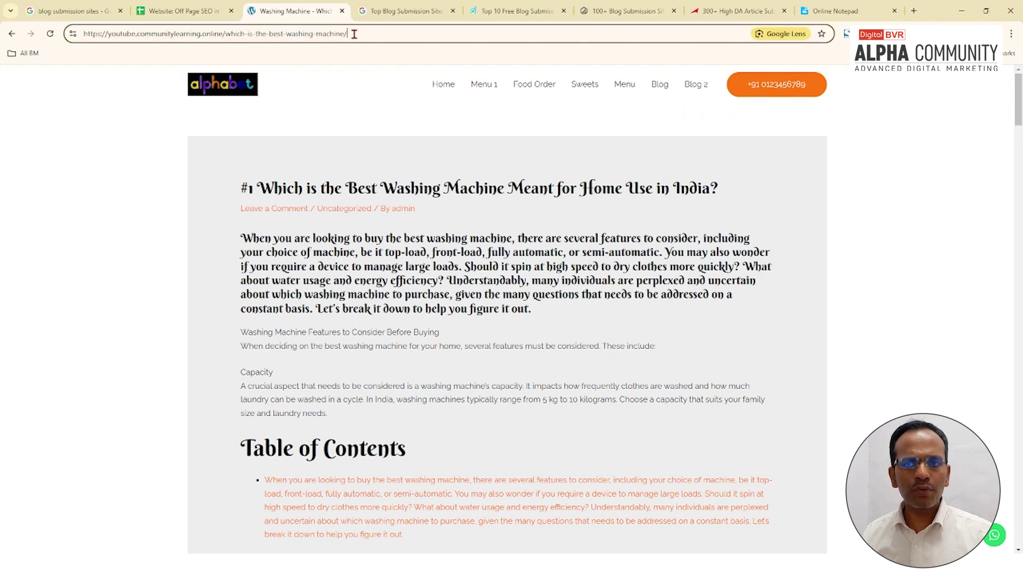
{"action": "left_click", "coordinate": [349, 33]}
{"action": "left_click", "coordinate": [354, 34]}
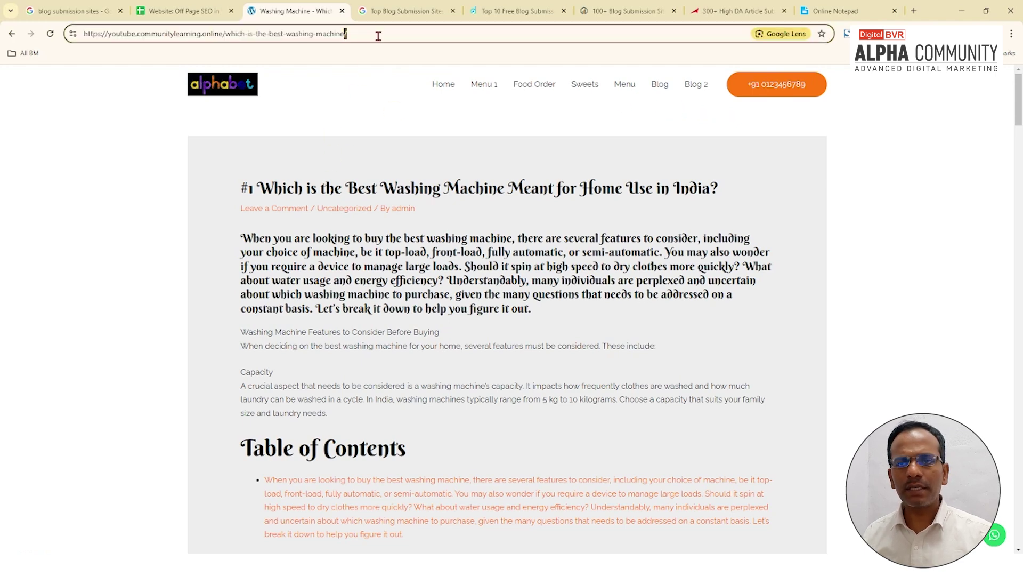
{"action": "key", "text": "ctrl+a"}
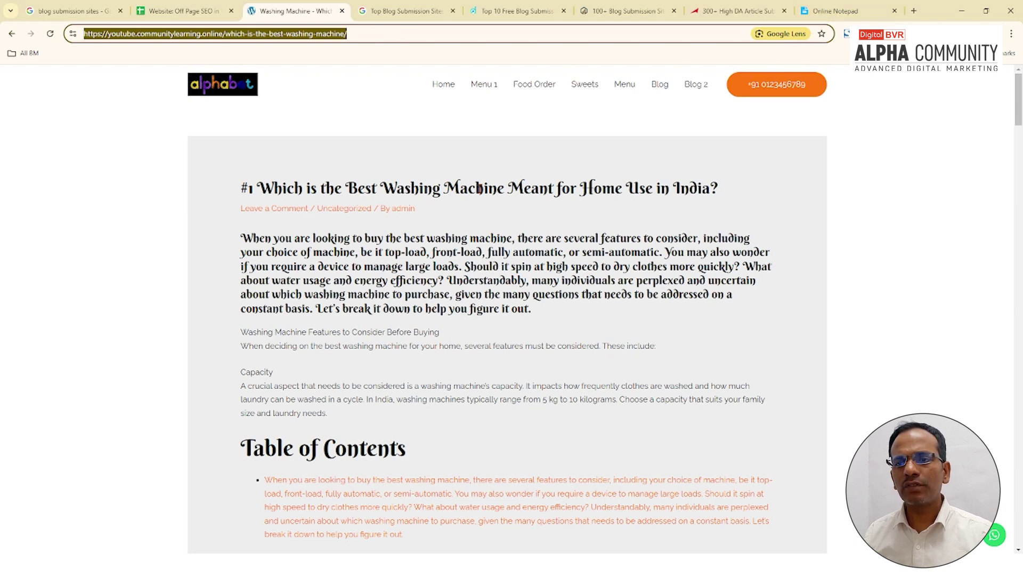
{"action": "triple_click", "coordinate": [480, 189]}
{"action": "key", "text": "ctrl+c"}
Step: Replace the old car-servicing title in the notes with the washing-machine heading, removing the '#1' prefix
{"action": "left_click", "coordinate": [833, 11]}
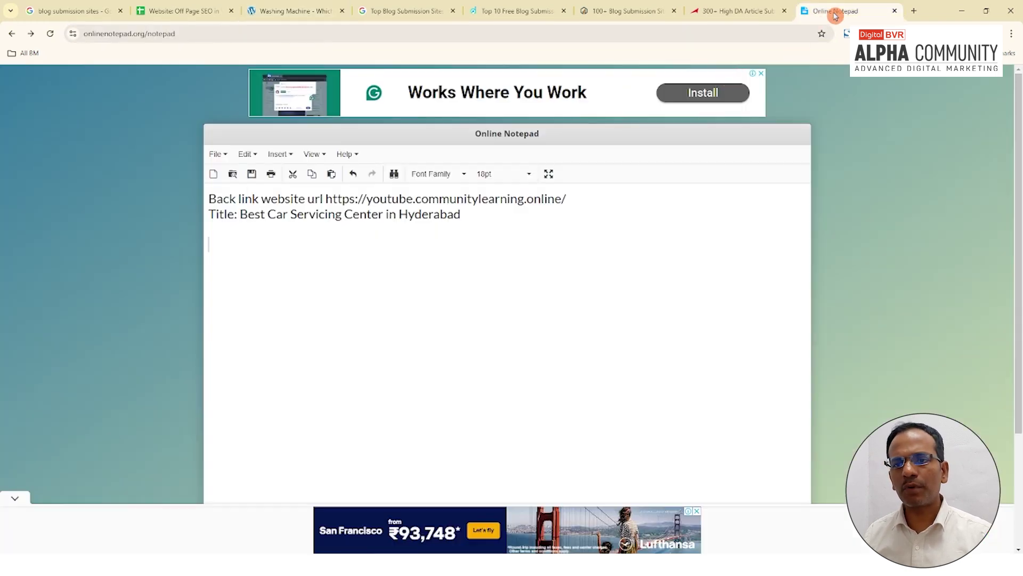
{"action": "left_click_drag", "start_coordinate": [242, 213], "coordinate": [572, 214]}
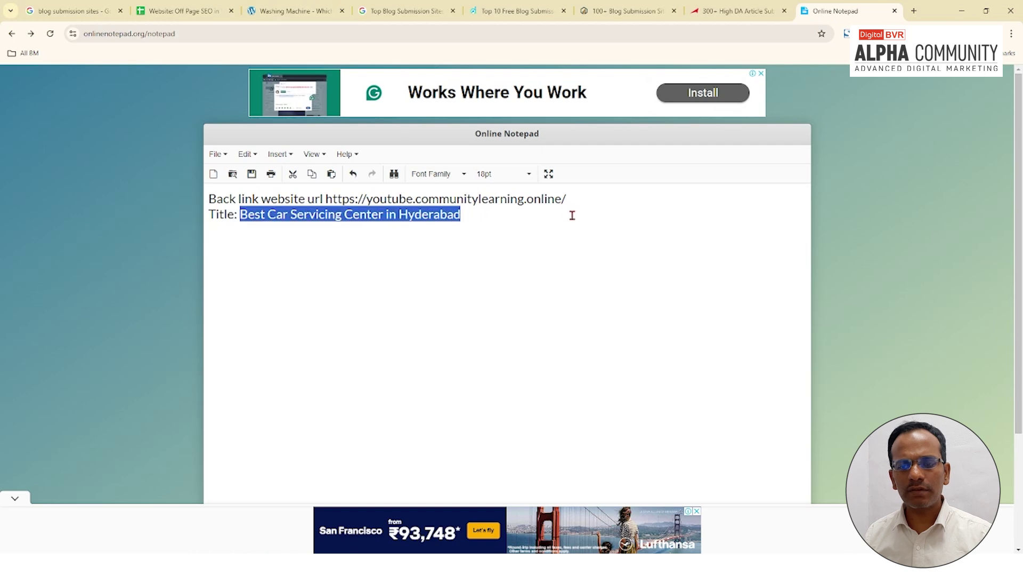
{"action": "key", "text": "ctrl+v"}
{"action": "left_click", "coordinate": [257, 213]}
{"action": "key", "text": "BackSpace"}
{"action": "key", "text": "BackSpace"}
{"action": "key", "text": "BackSpace"}
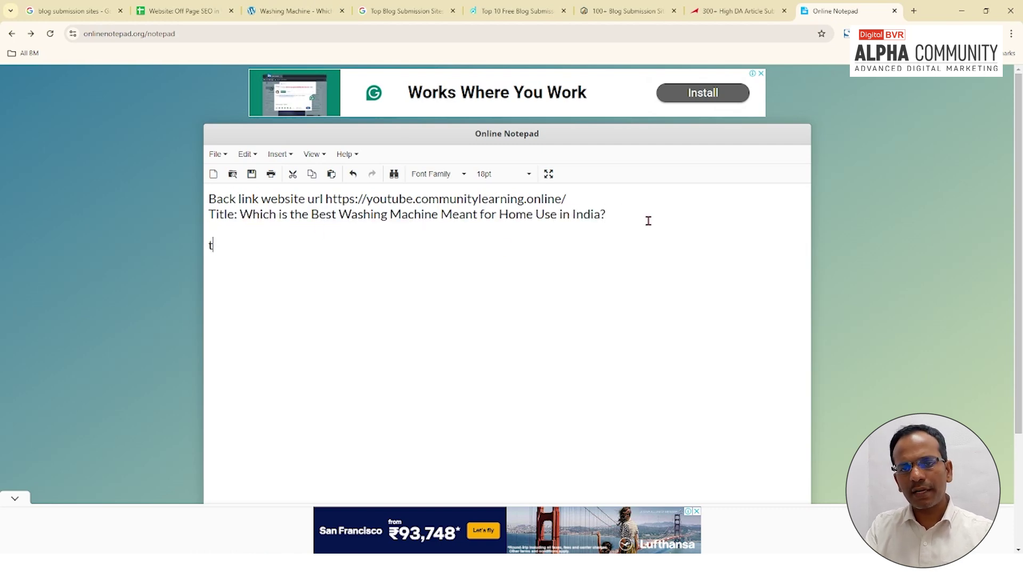
Step: Paste the post's full address into the notes after 'target url:'
{"action": "left_click", "coordinate": [295, 11]}
{"action": "left_click", "coordinate": [358, 34]}
{"action": "key", "text": "ctrl+c"}
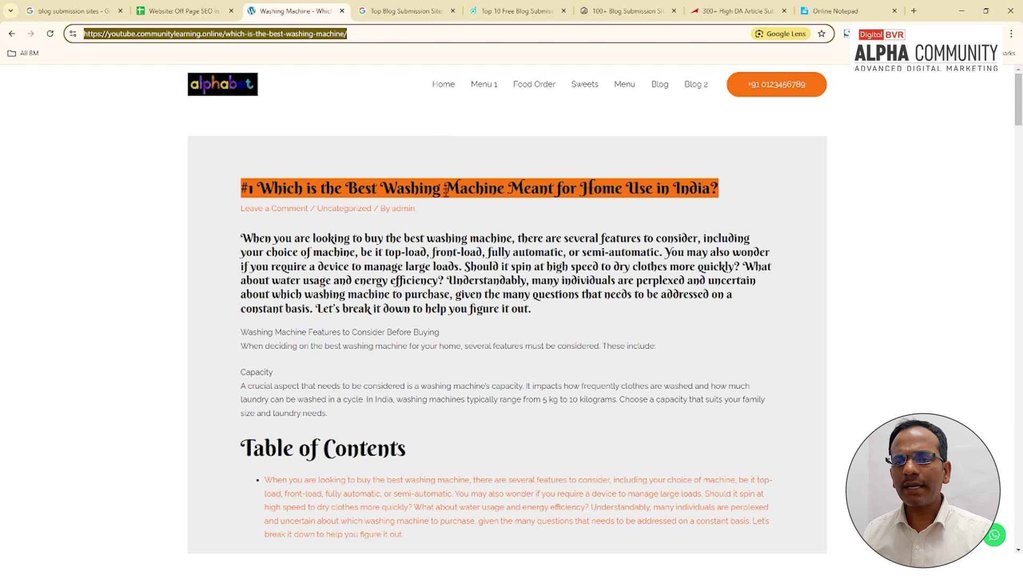
{"action": "left_click", "coordinate": [841, 12]}
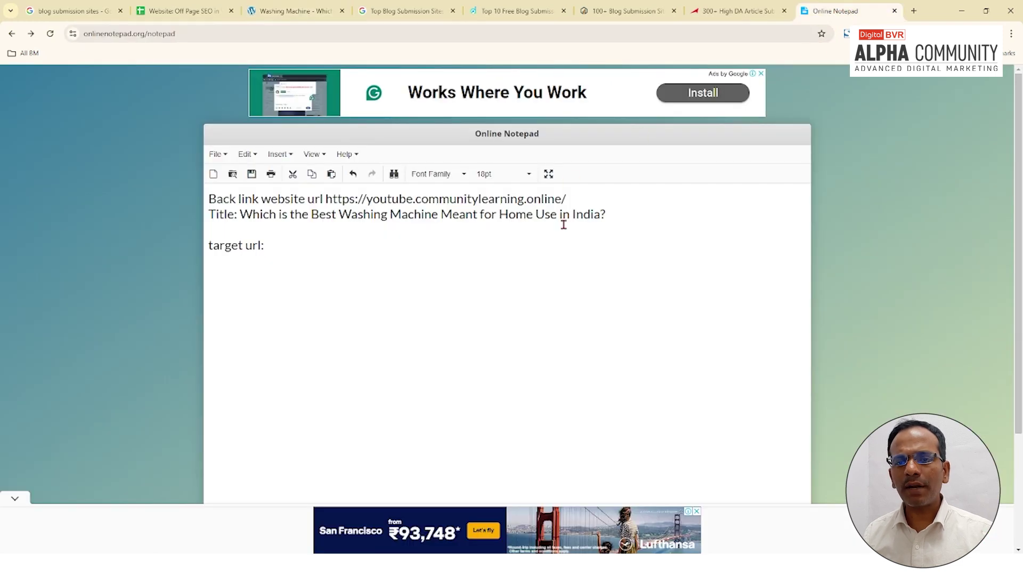
{"action": "key", "text": "ctrl+v"}
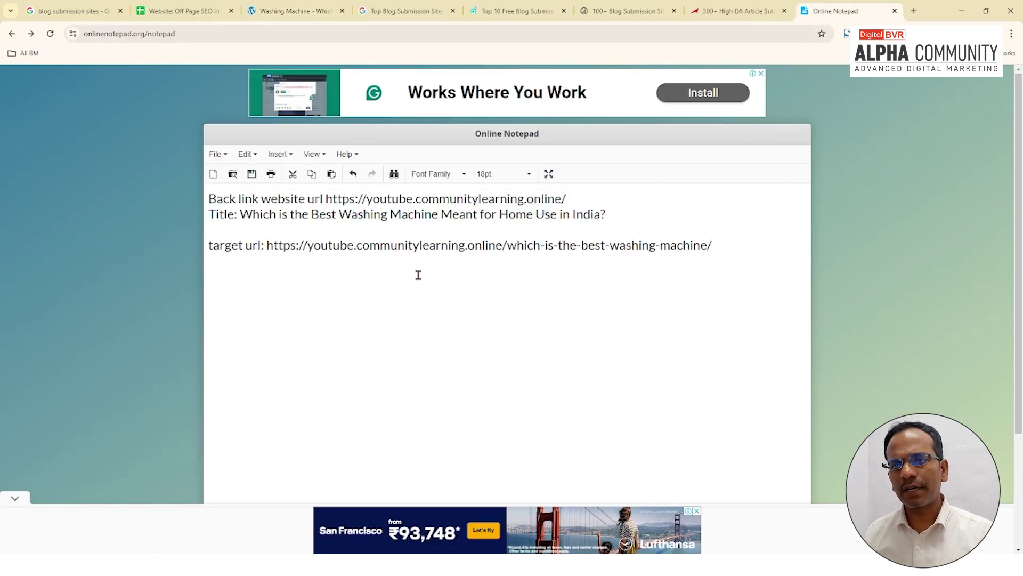
{"action": "left_click", "coordinate": [193, 12]}
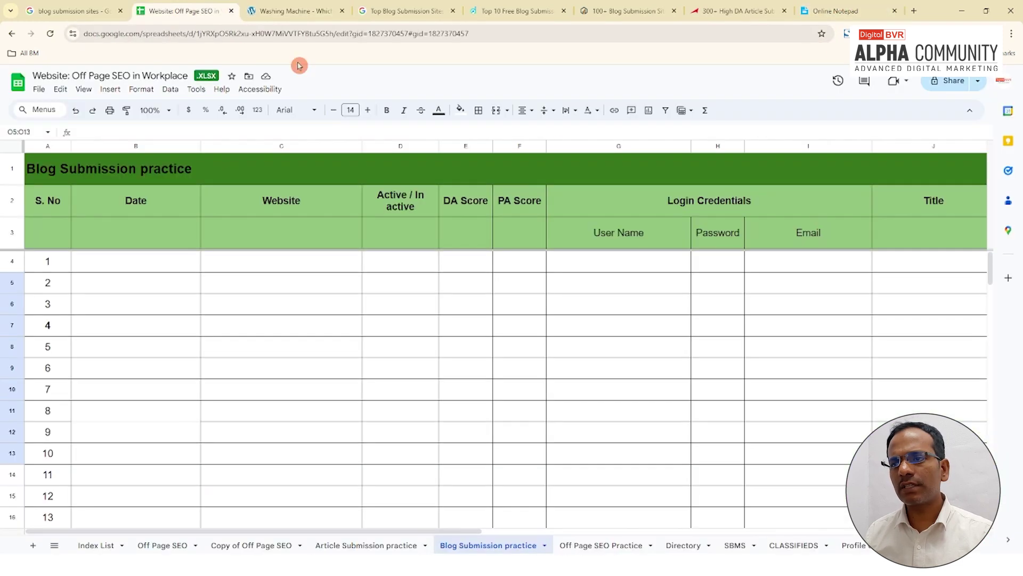
Step: Bring the sheet's Target link column into view and select cell L6
{"action": "left_click", "coordinate": [521, 529]}
{"action": "left_click", "coordinate": [575, 222]}
{"action": "left_click", "coordinate": [549, 304]}
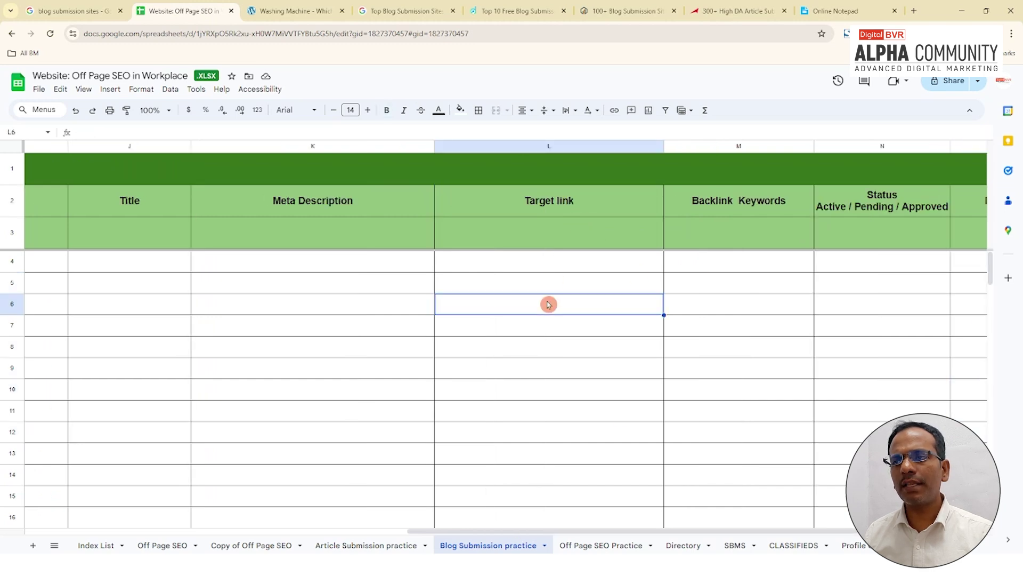
{"action": "left_click", "coordinate": [835, 11]}
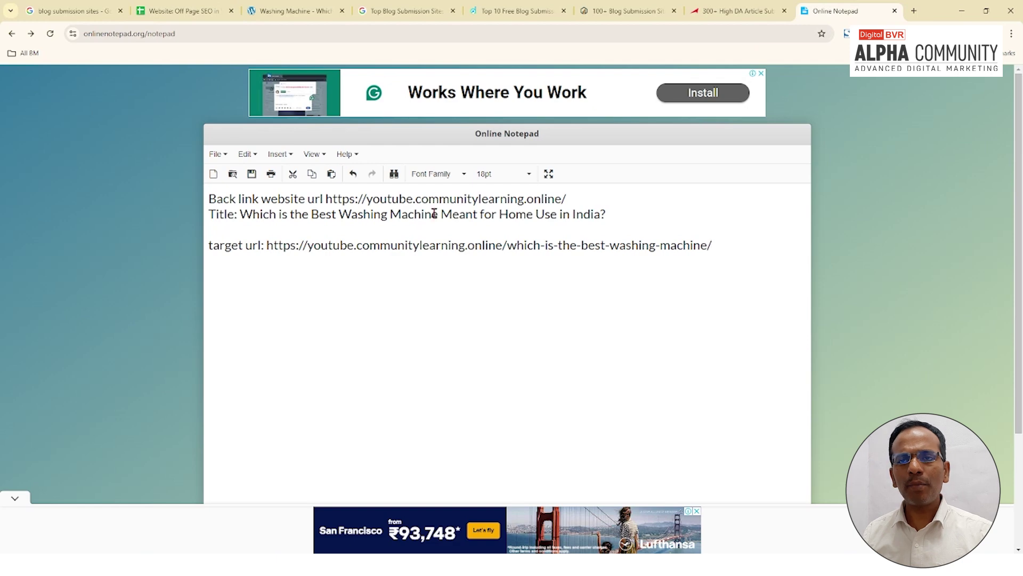
{"action": "left_click", "coordinate": [188, 10]}
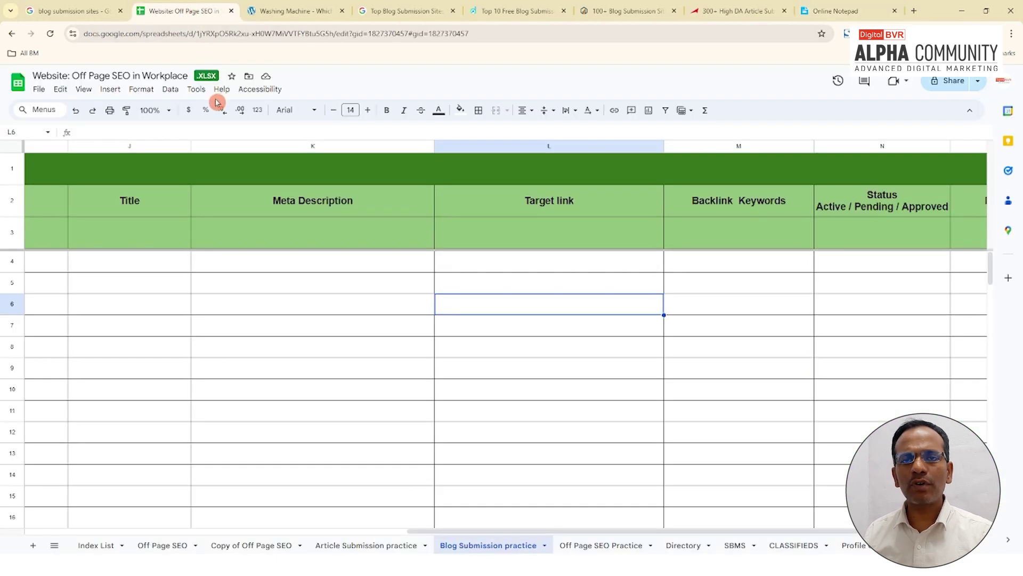
{"action": "key", "text": "ctrl+Tab"}
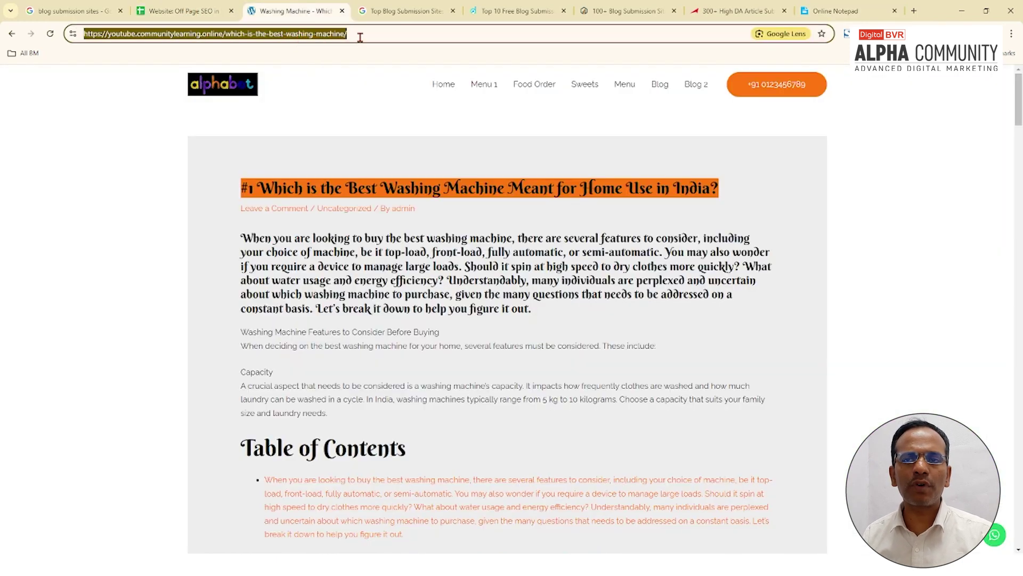
{"action": "left_click", "coordinate": [360, 36]}
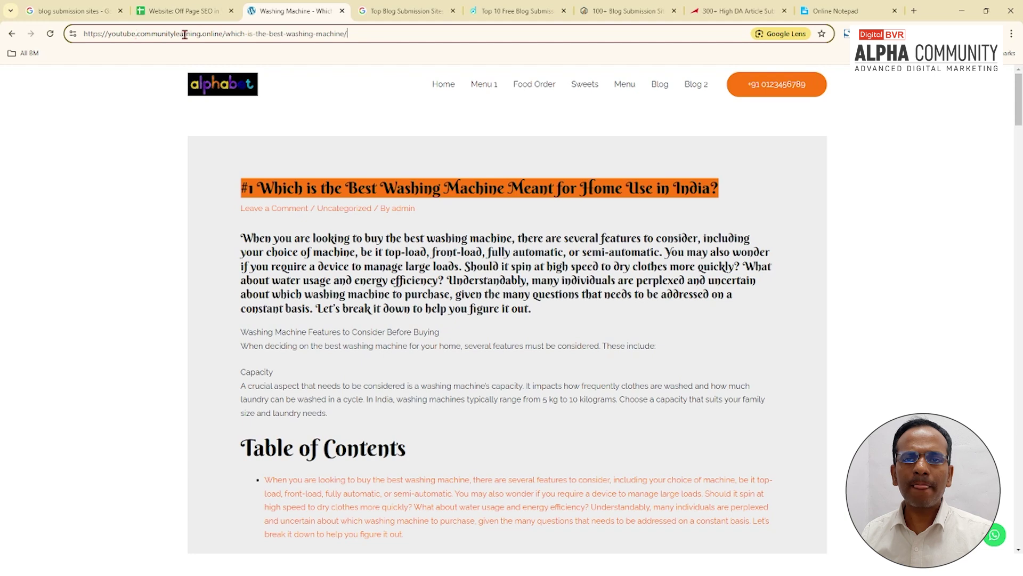
{"action": "left_click_drag", "start_coordinate": [224, 33], "coordinate": [58, 27]}
{"action": "key", "text": "ctrl+c"}
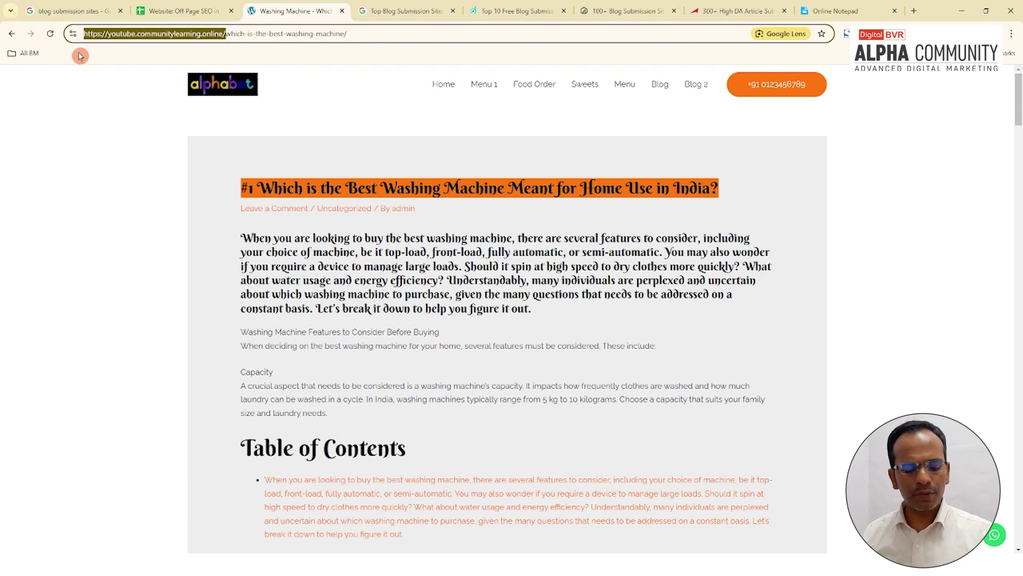
{"action": "left_click", "coordinate": [836, 10]}
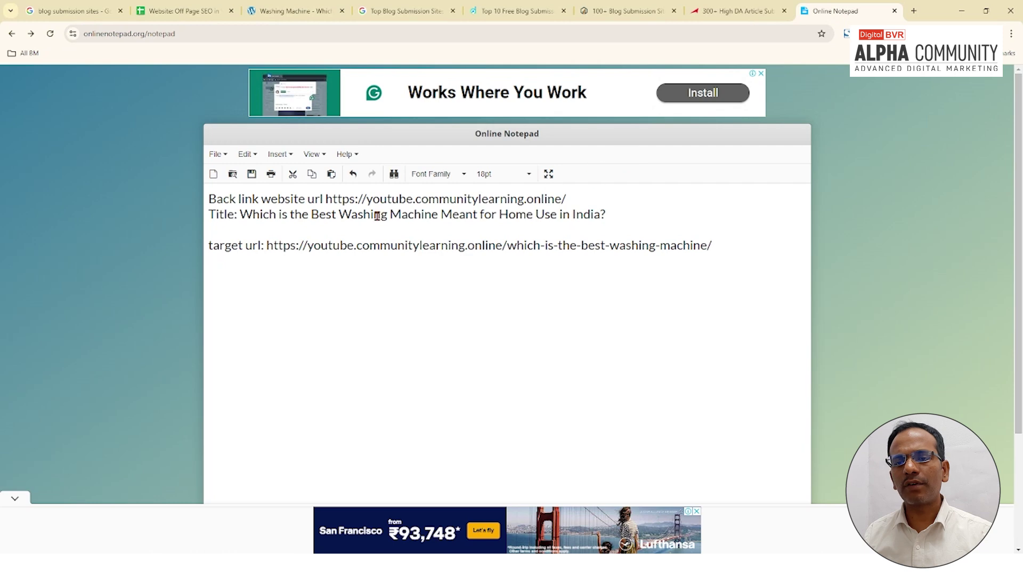
{"action": "left_click", "coordinate": [277, 216]}
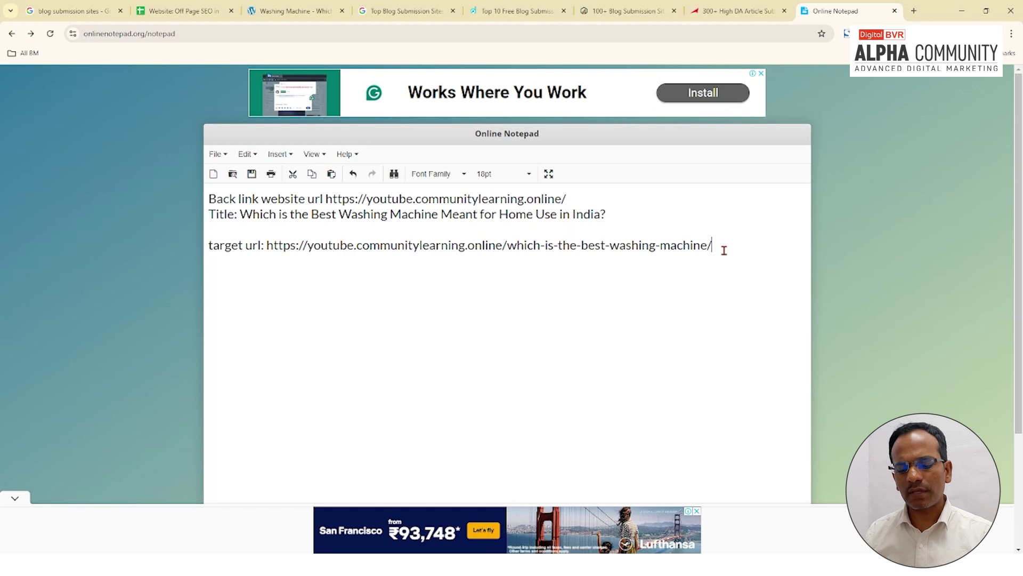
{"action": "key", "text": "ctrl+v"}
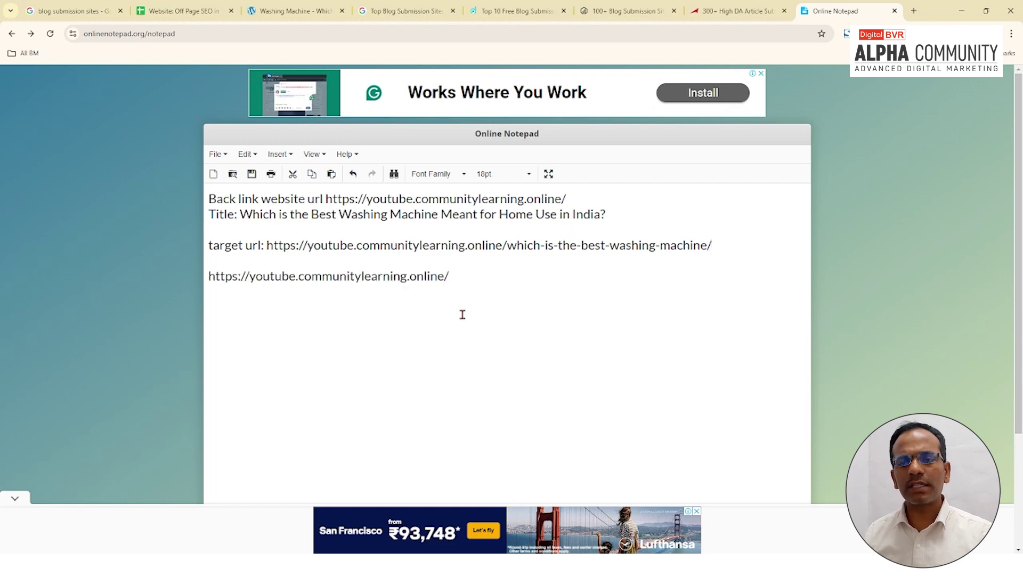
{"action": "left_click_drag", "start_coordinate": [457, 283], "coordinate": [201, 275]}
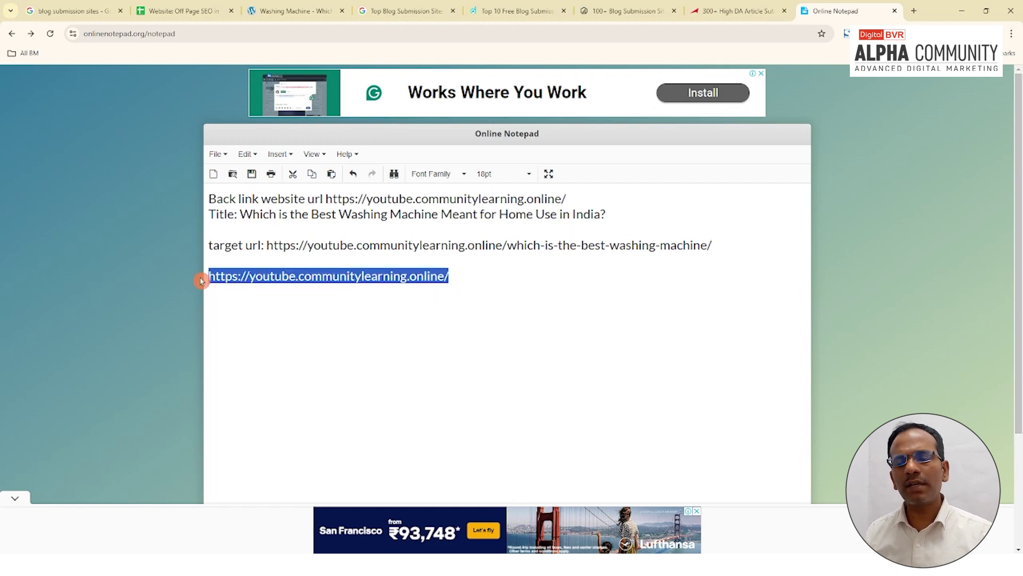
{"action": "left_click", "coordinate": [229, 282]}
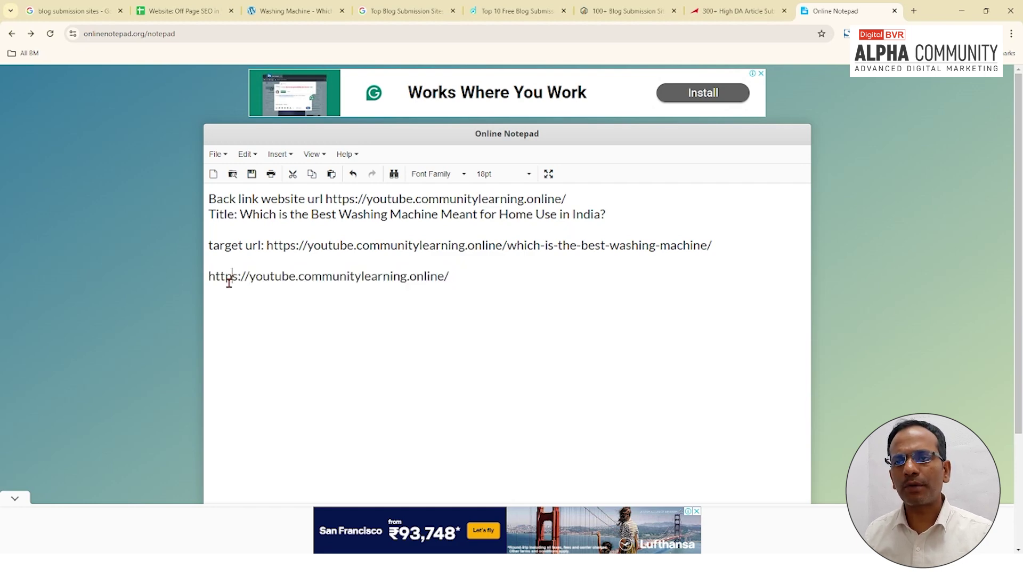
{"action": "left_click", "coordinate": [519, 11]}
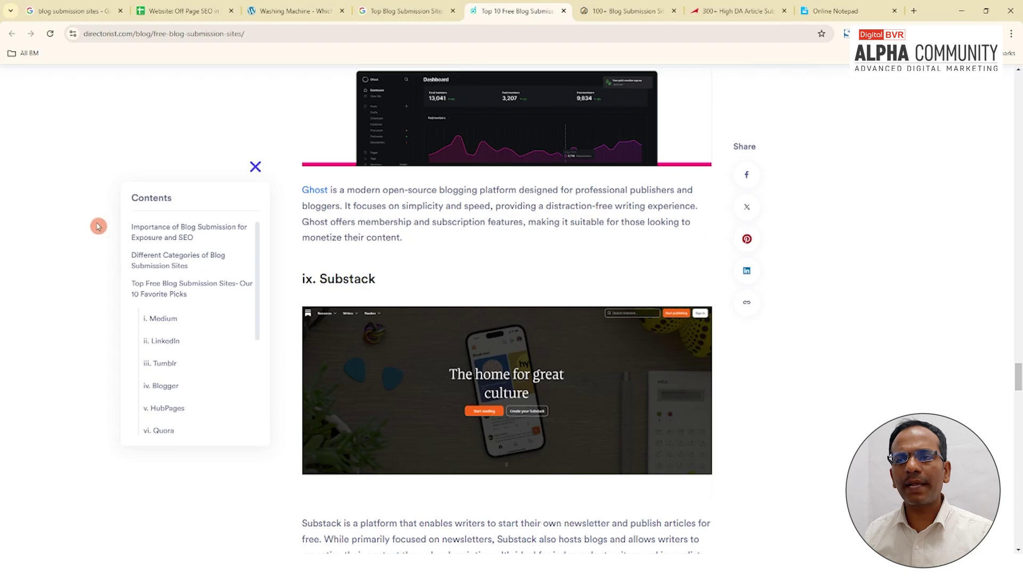
Step: Find 'i. Medium' in the Directorist article, open Medium in a new tab, and copy its address
{"action": "scroll", "coordinate": [98, 226], "scroll_direction": "up", "scroll_amount": 20}
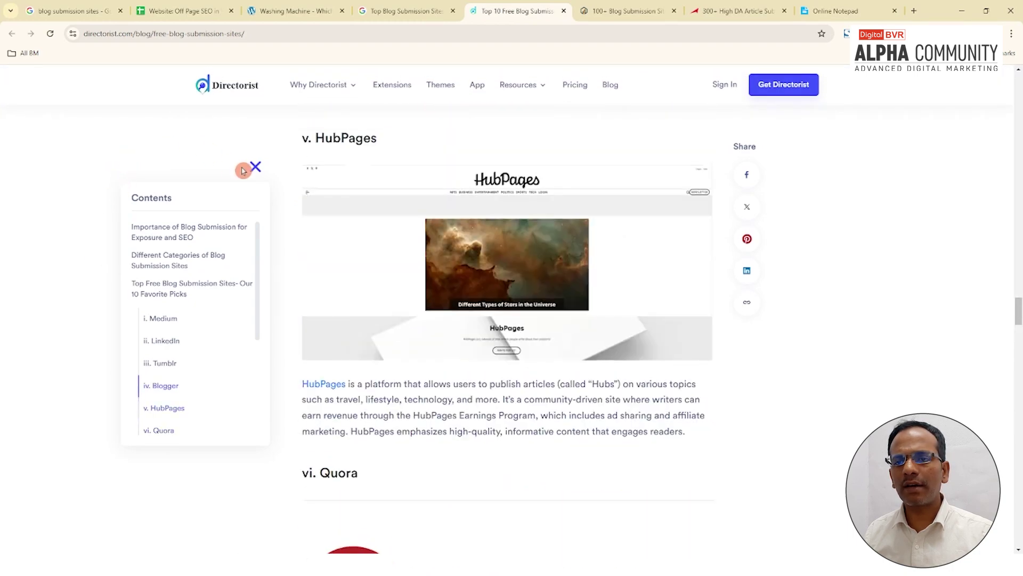
{"action": "scroll", "coordinate": [530, 270], "scroll_direction": "up", "scroll_amount": 3}
{"action": "scroll", "coordinate": [469, 304], "scroll_direction": "down", "scroll_amount": 5}
{"action": "scroll", "coordinate": [983, 261], "scroll_direction": "up", "scroll_amount": 2}
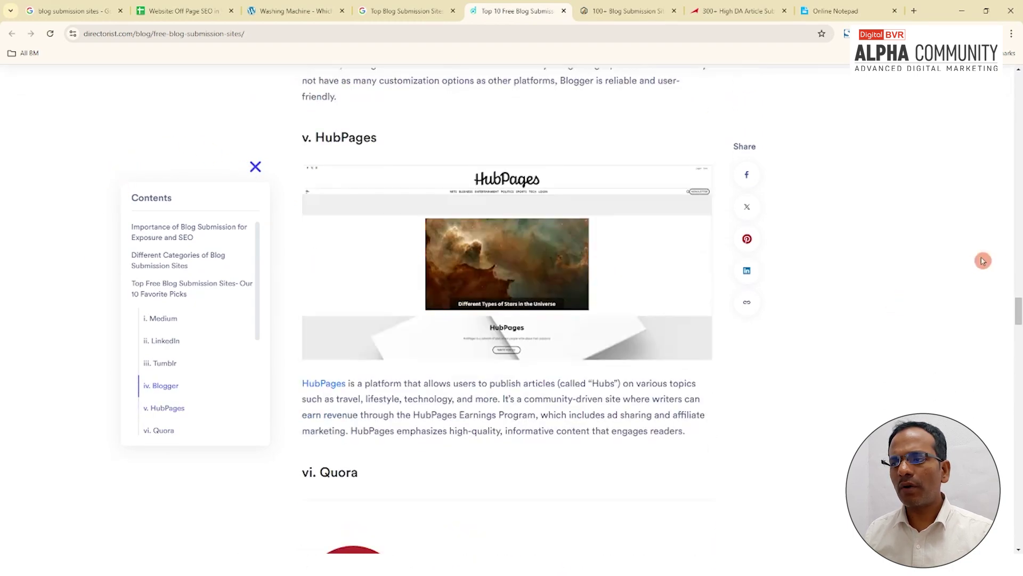
{"action": "left_click_drag", "start_coordinate": [1018, 311], "coordinate": [1019, 357]}
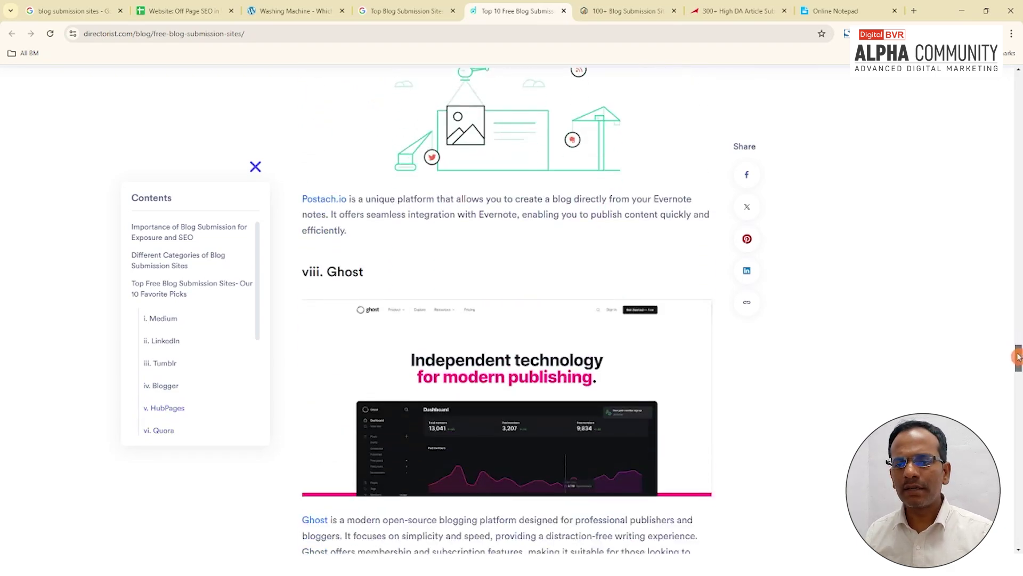
{"action": "left_click_drag", "start_coordinate": [1019, 357], "coordinate": [1000, 224]}
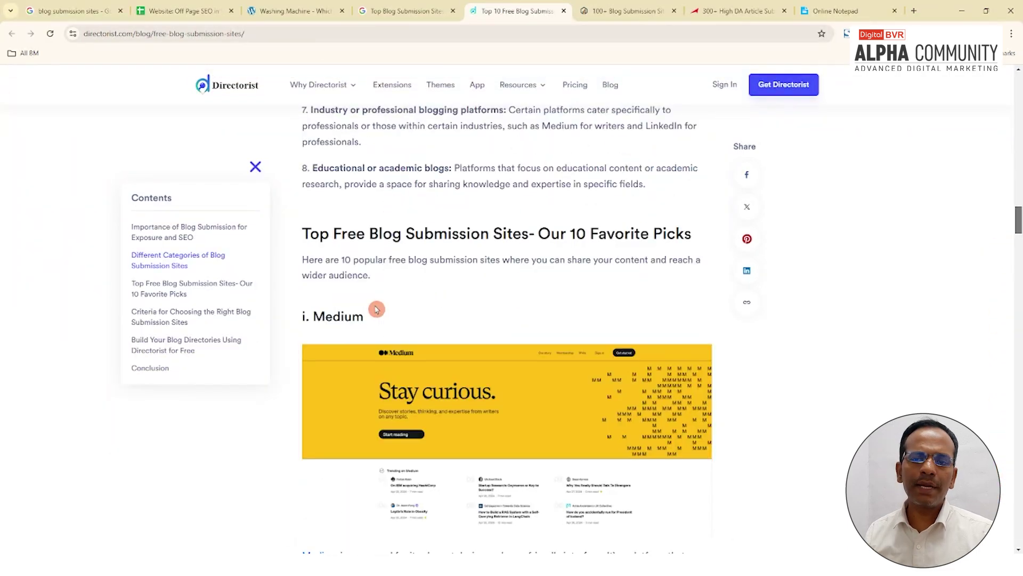
{"action": "scroll", "coordinate": [373, 309], "scroll_direction": "down", "scroll_amount": 4}
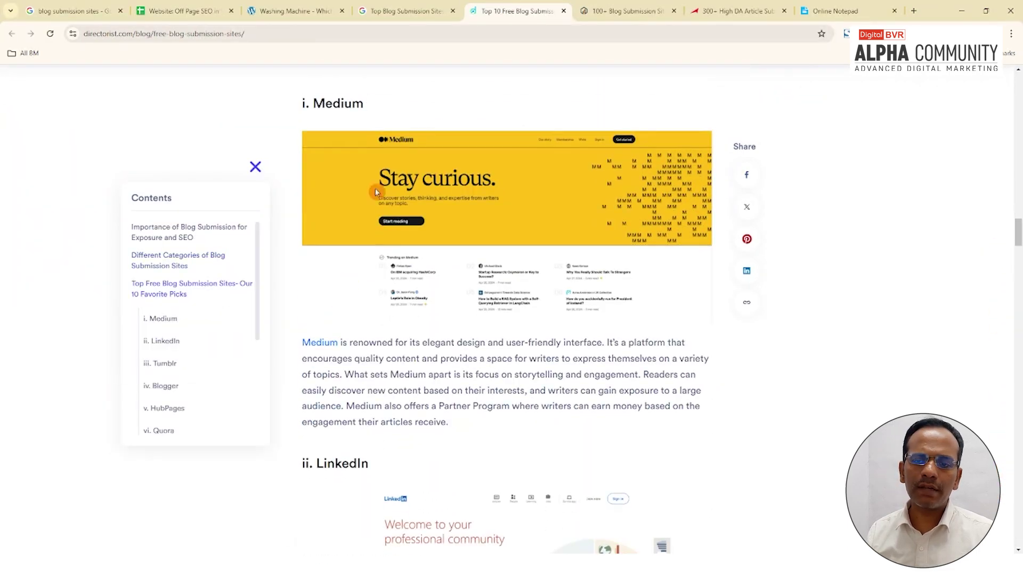
{"action": "left_click", "coordinate": [320, 343]}
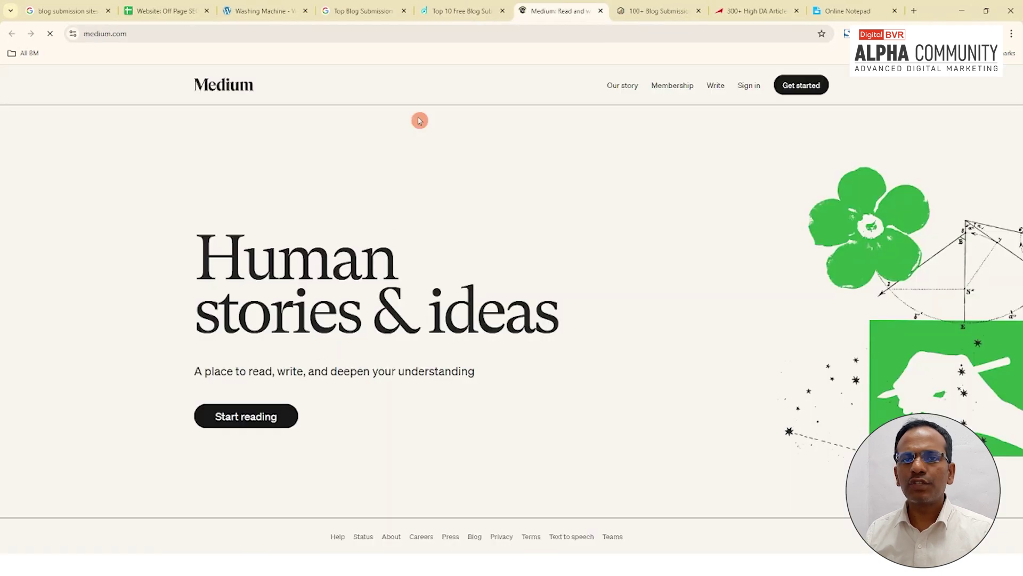
{"action": "left_click", "coordinate": [197, 38]}
{"action": "key", "text": "ctrl+c"}
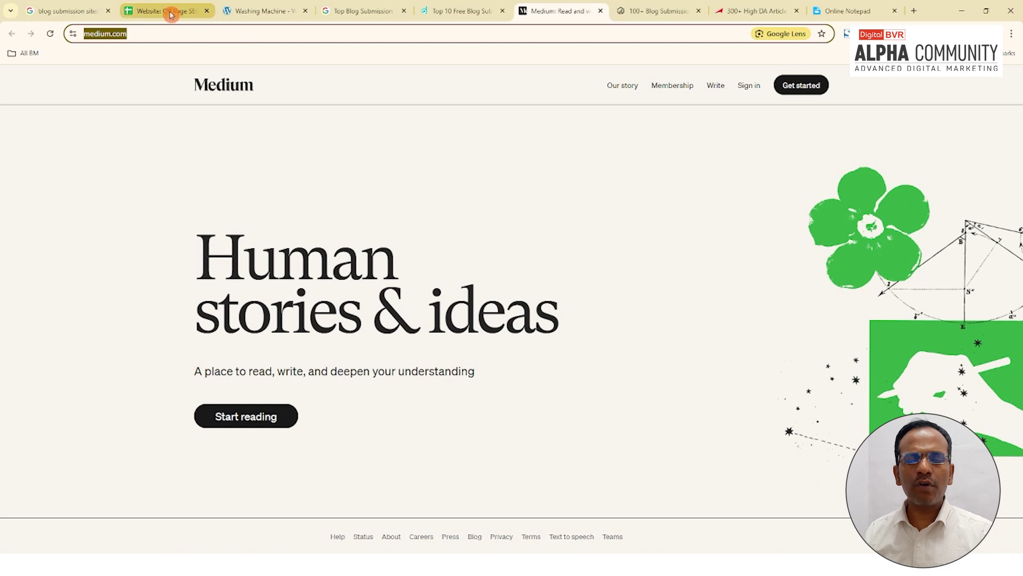
{"action": "left_click", "coordinate": [170, 13]}
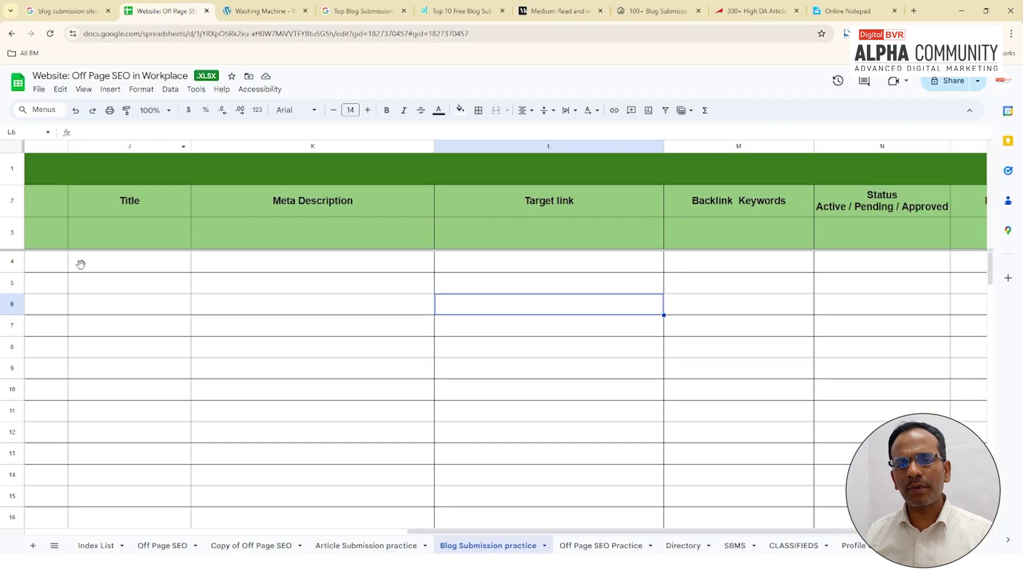
{"action": "left_click_drag", "start_coordinate": [479, 531], "coordinate": [32, 527]}
{"action": "left_click", "coordinate": [134, 262]}
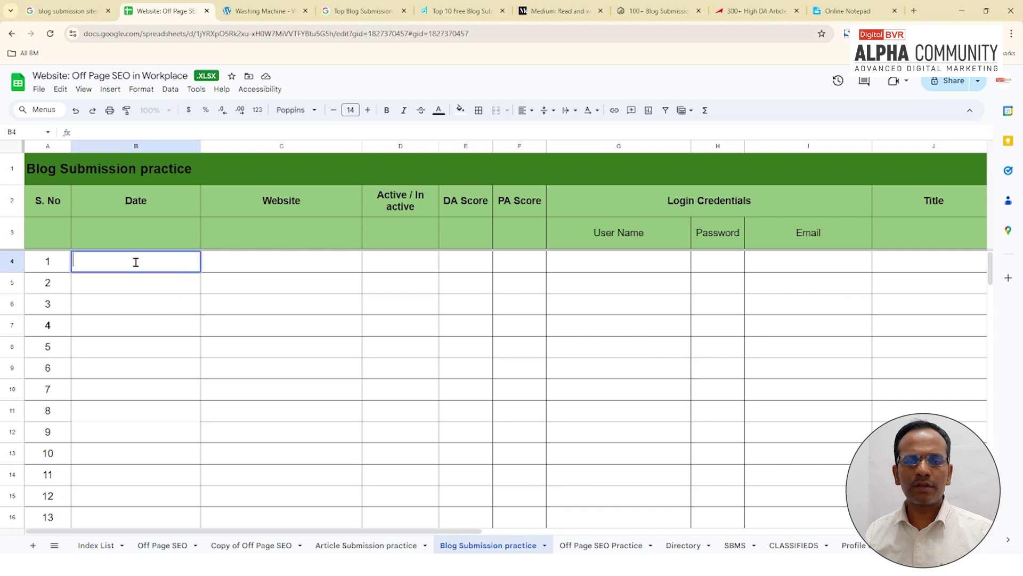
{"action": "type", "text": "DD-"}
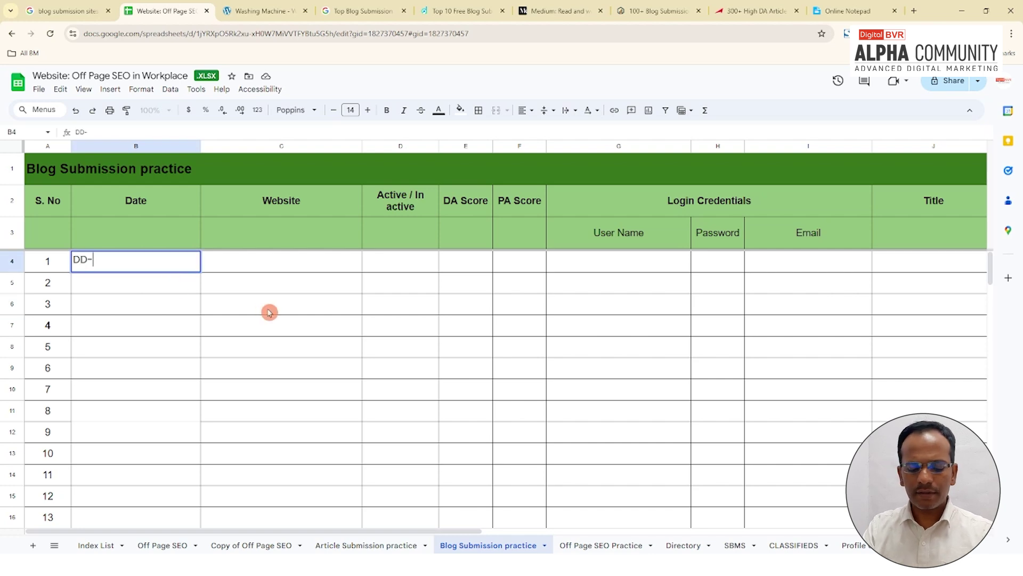
{"action": "type", "text": "MM"}
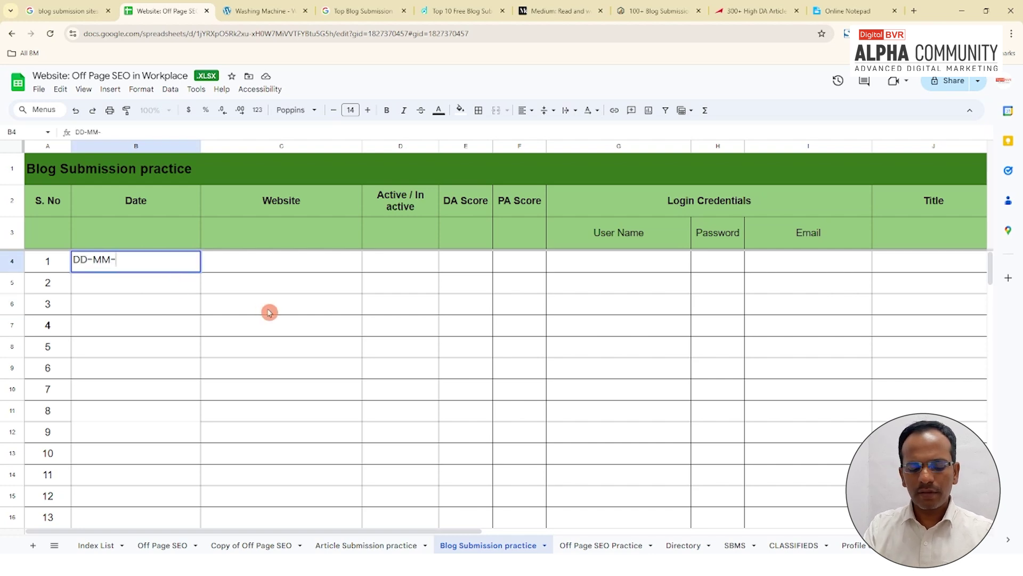
{"action": "type", "text": "-YYYY"}
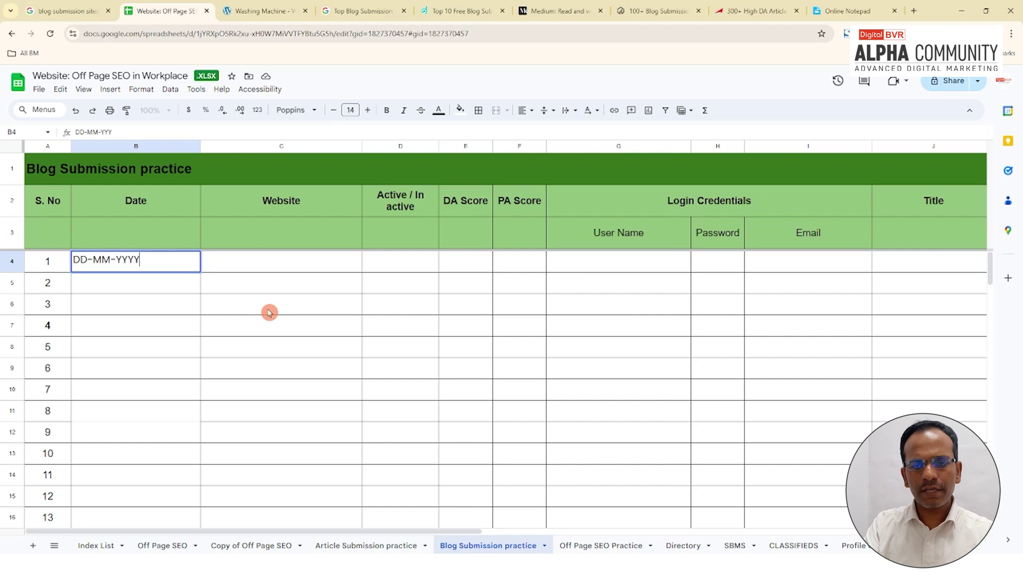
{"action": "left_click", "coordinate": [313, 266]}
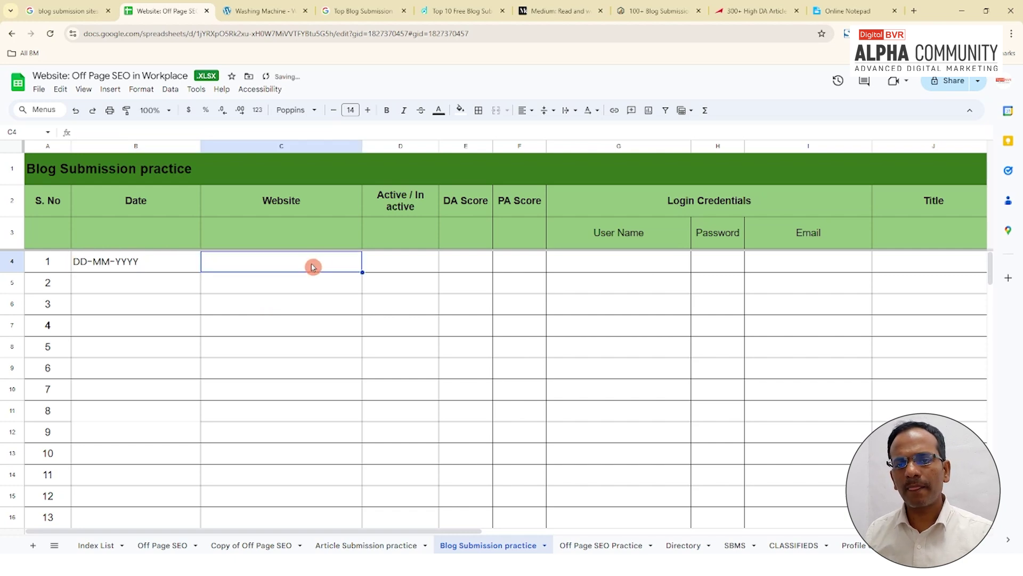
{"action": "double_click", "coordinate": [300, 267]}
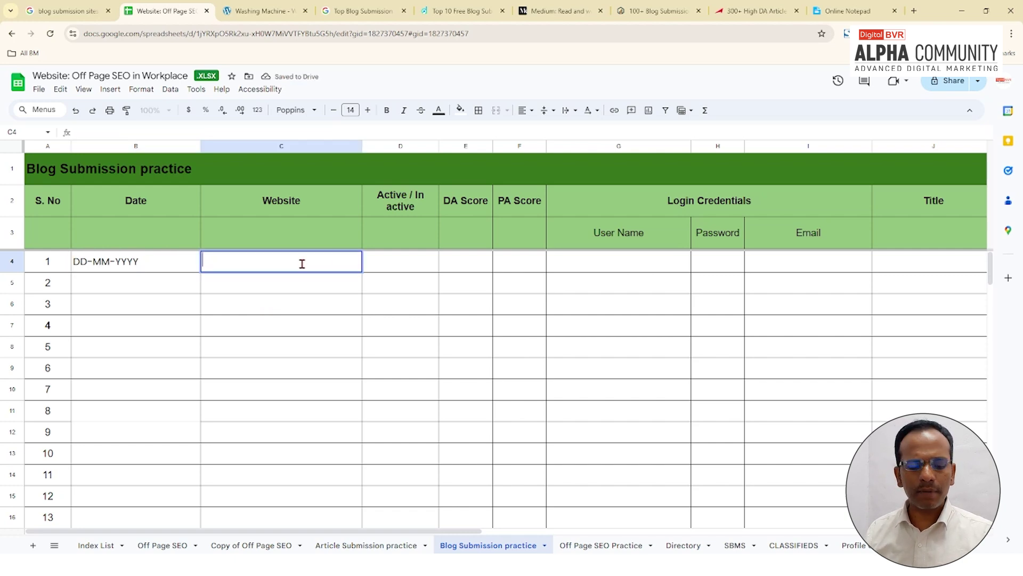
{"action": "key", "text": "ctrl+v"}
{"action": "left_click", "coordinate": [304, 302]}
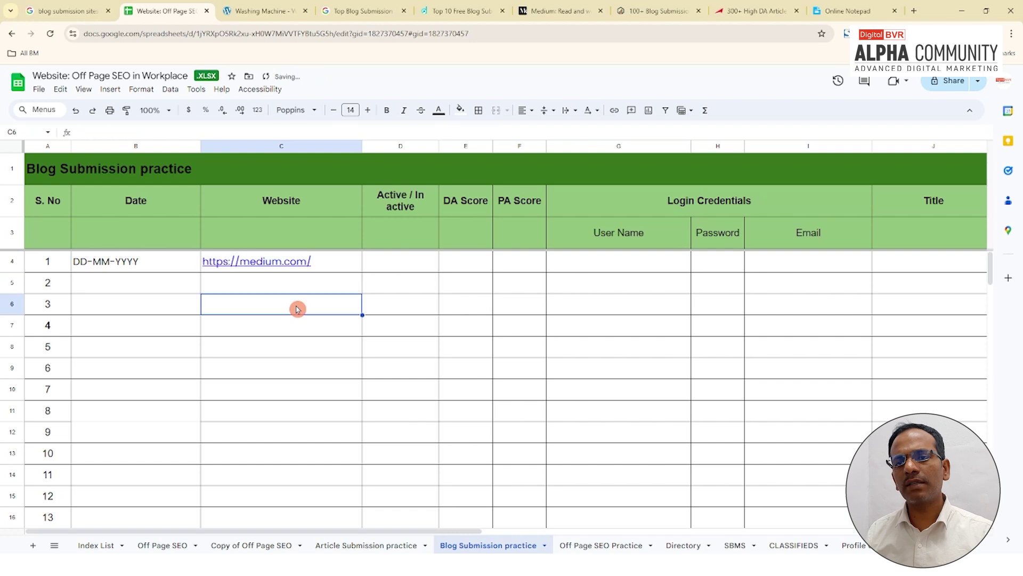
Step: Mark entry 1 as active in D4 and select the empty DA Score cell E4
{"action": "left_click", "coordinate": [397, 264]}
{"action": "type", "text": "active"}
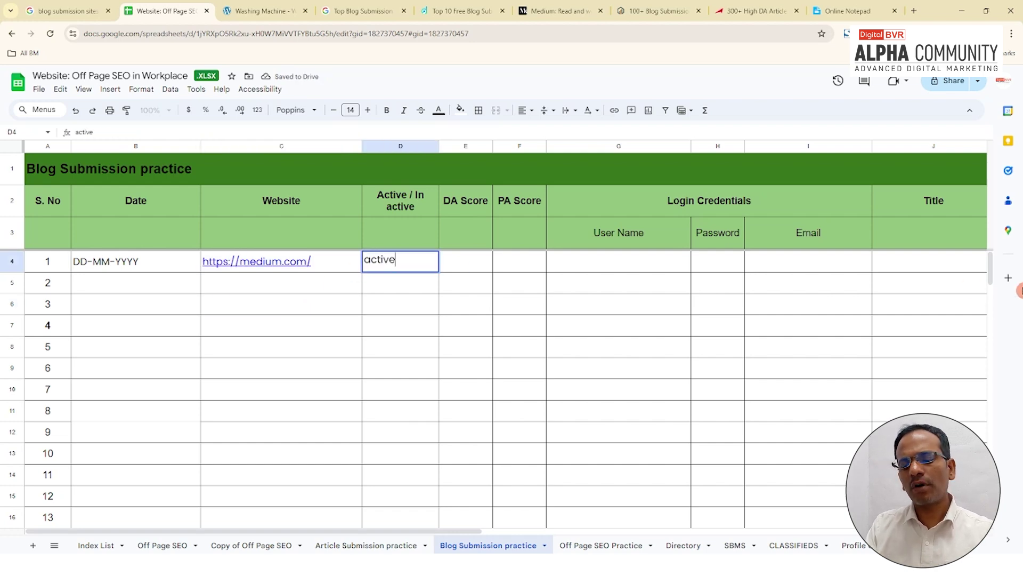
{"action": "key", "text": "Return"}
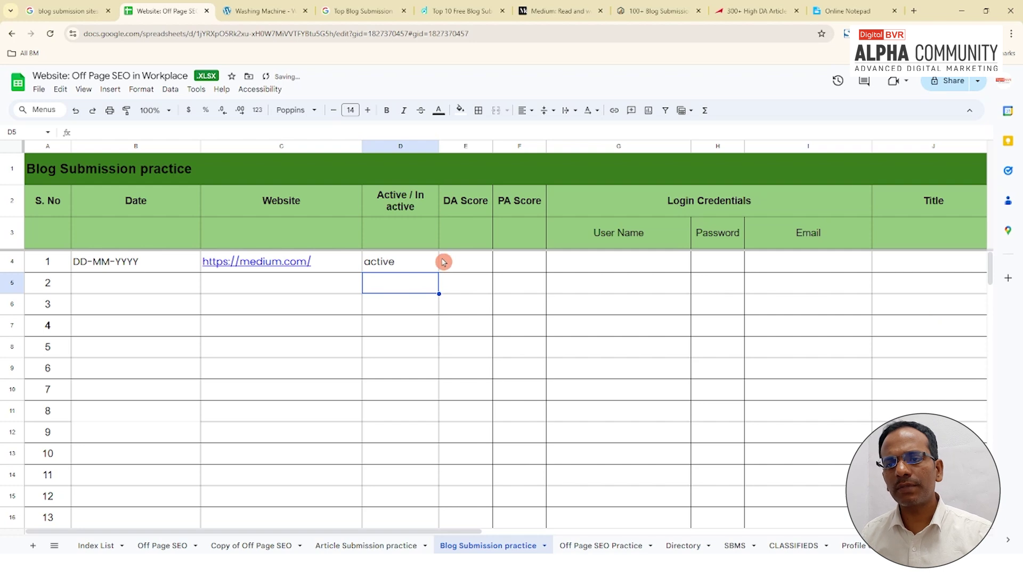
{"action": "left_click", "coordinate": [459, 262]}
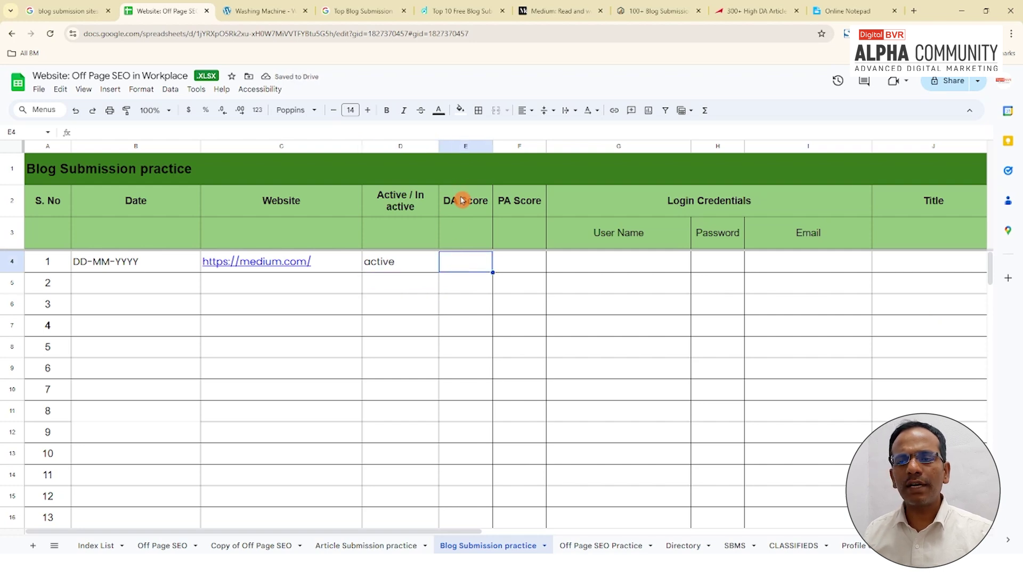
{"action": "left_click", "coordinate": [468, 201]}
{"action": "left_click", "coordinate": [519, 201]}
{"action": "left_click", "coordinate": [478, 257]}
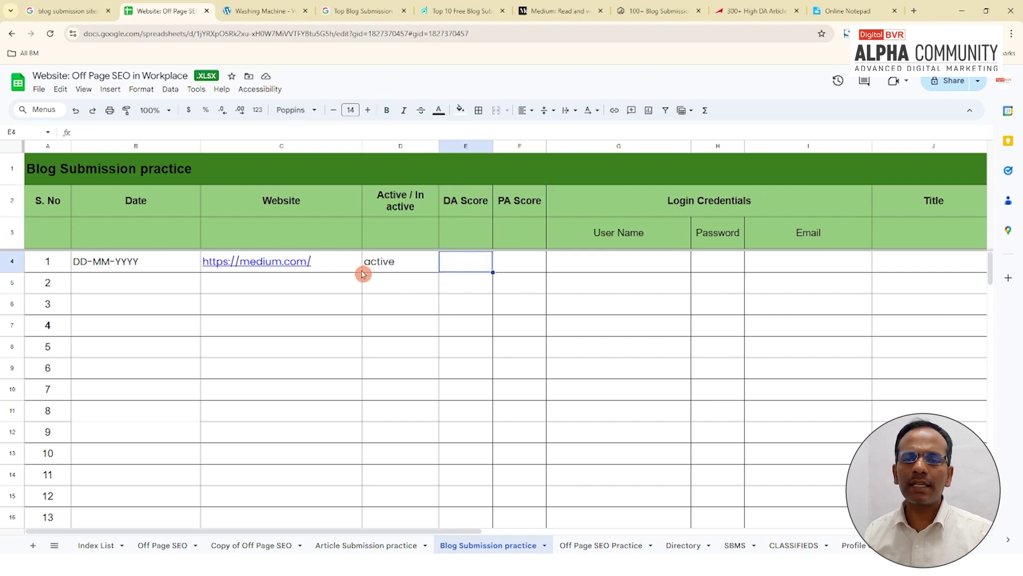
Step: Check medium.com in Moz's Domain Authority Checker and copy its DA score of 95
{"action": "left_click", "coordinate": [915, 15]}
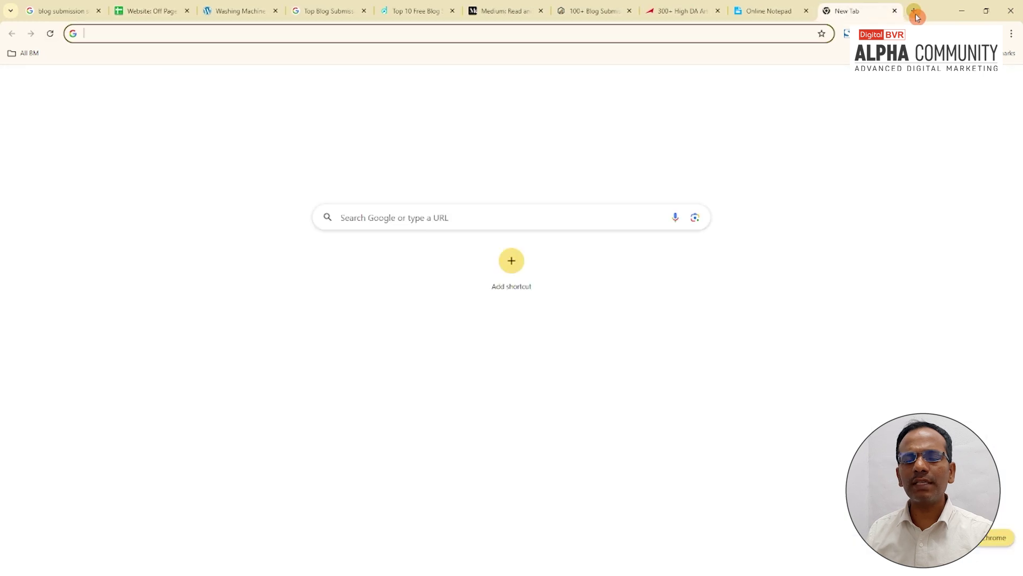
{"action": "type", "text": "mo"}
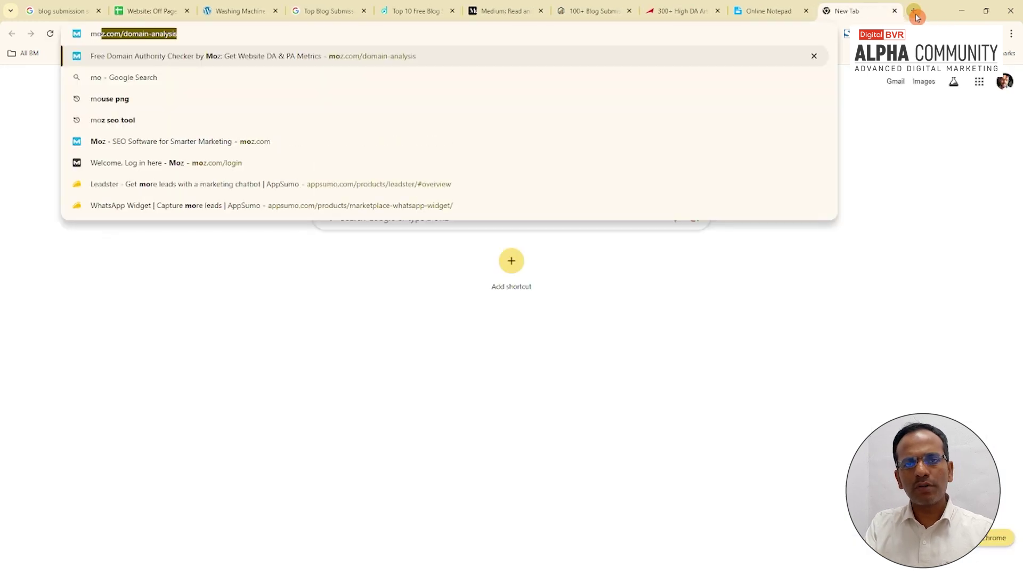
{"action": "key", "text": "Return"}
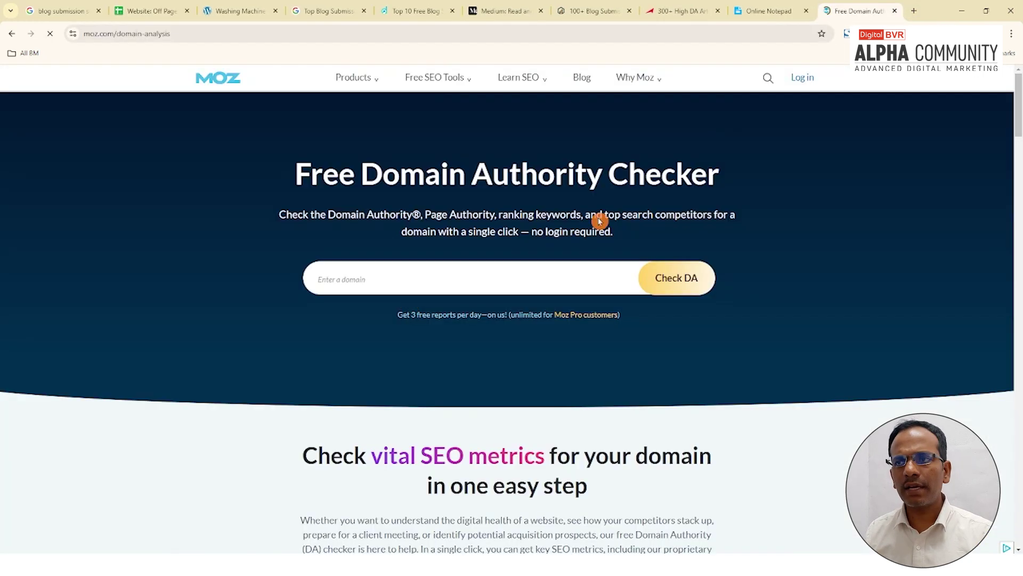
{"action": "left_click", "coordinate": [486, 277]}
{"action": "key", "text": "ctrl+v"}
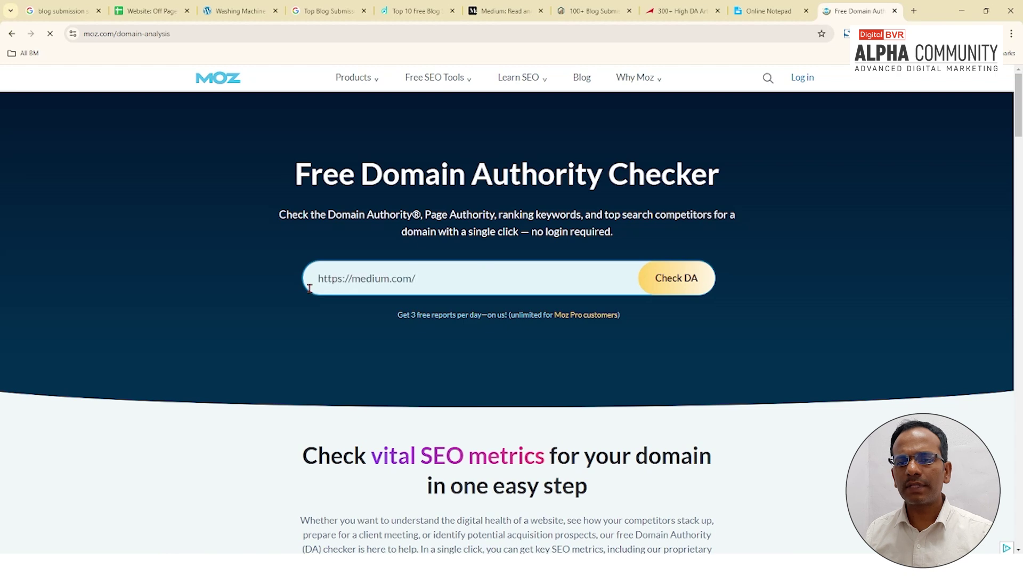
{"action": "left_click", "coordinate": [672, 279]}
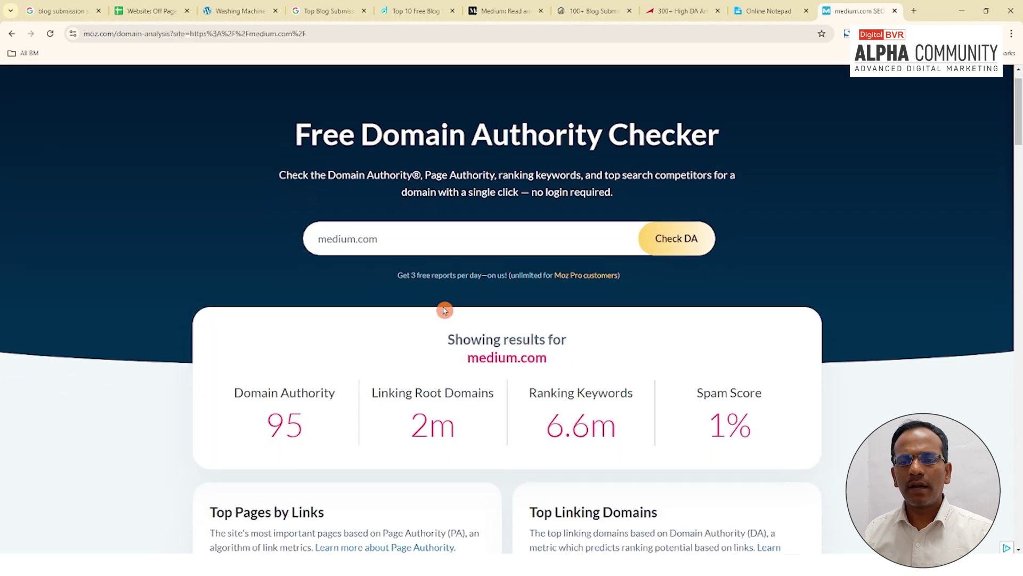
{"action": "scroll", "coordinate": [276, 323], "scroll_direction": "down", "scroll_amount": 2}
{"action": "left_click_drag", "start_coordinate": [270, 304], "coordinate": [306, 310]}
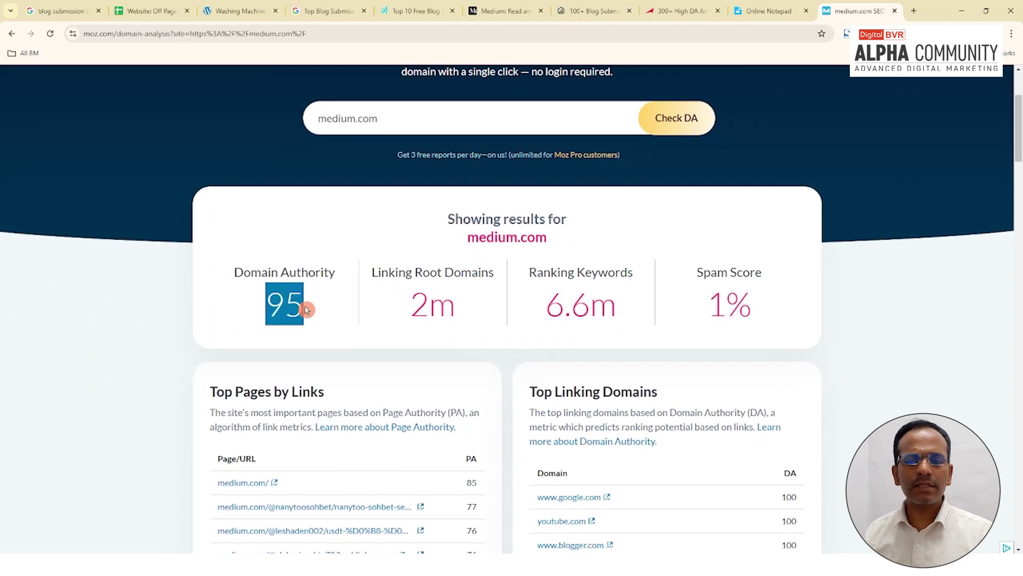
Step: Record the DA score 95 in the sheet's DA Score cell E4
{"action": "left_click", "coordinate": [144, 12]}
{"action": "left_click", "coordinate": [521, 305]}
{"action": "left_click_drag", "start_coordinate": [521, 203], "coordinate": [520, 258]}
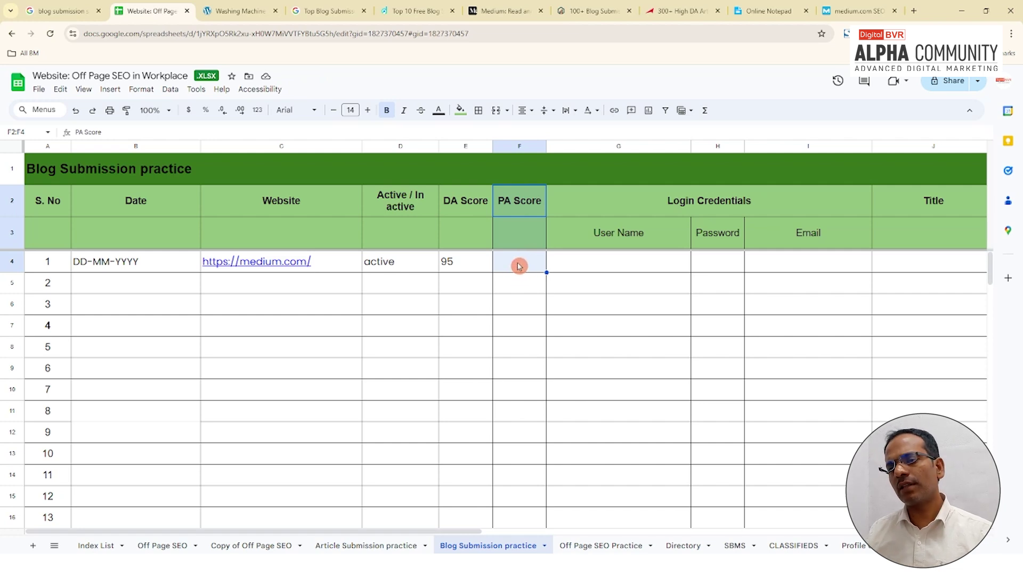
Step: Select the E4:F4 score cells, then return to Moz's medium.com results showing PA 85
{"action": "left_click_drag", "start_coordinate": [475, 264], "coordinate": [511, 267]}
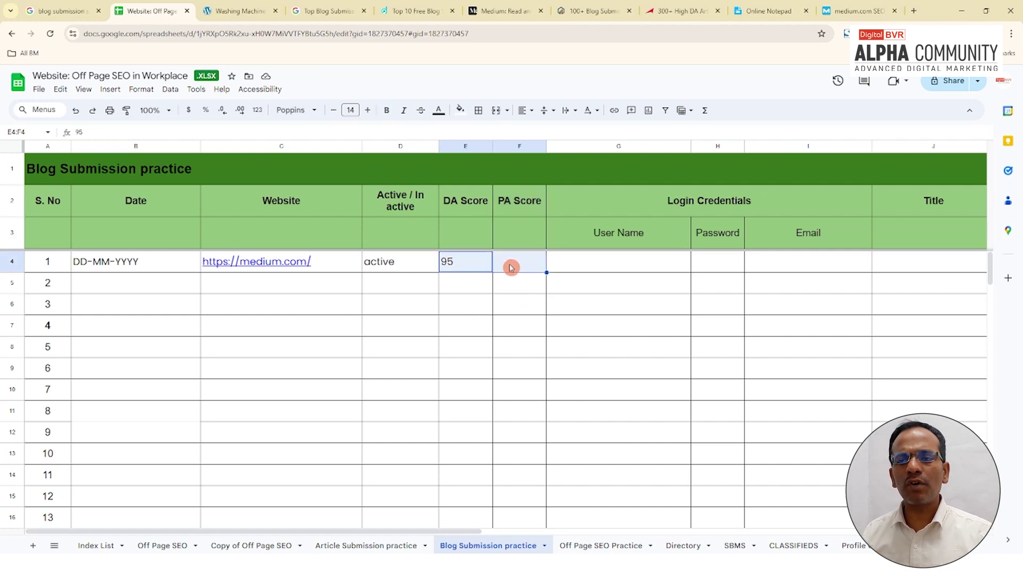
{"action": "left_click", "coordinate": [511, 268]}
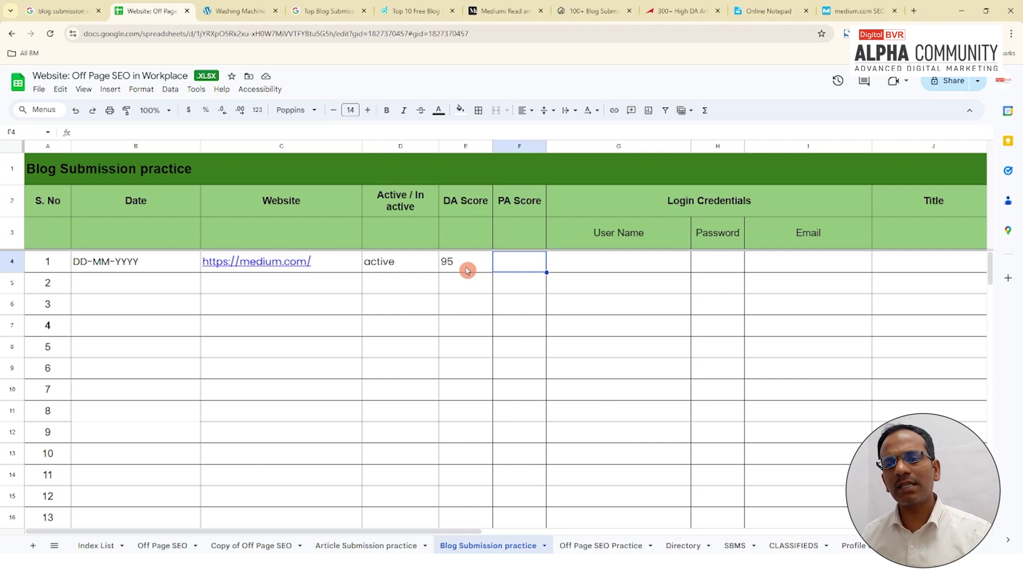
{"action": "left_click", "coordinate": [866, 11]}
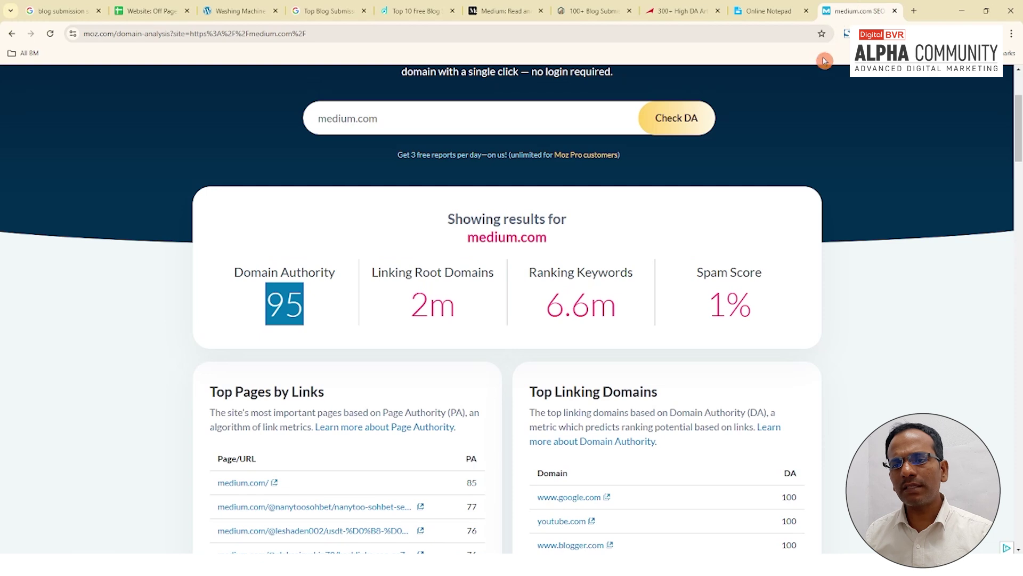
Step: Search Google for 'page authority checker' in a new tab
{"action": "left_click", "coordinate": [914, 10]}
{"action": "type", "text": "page "}
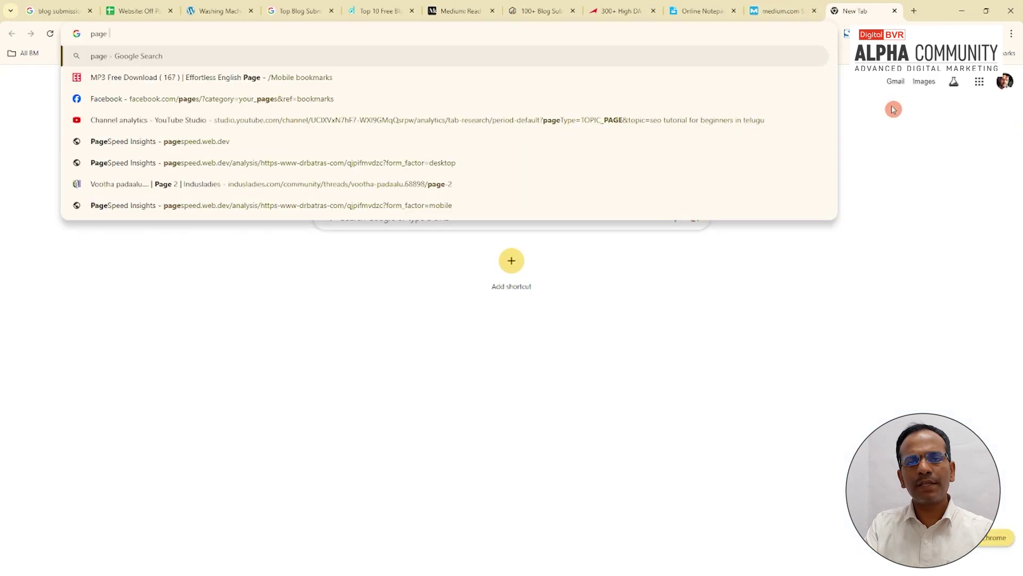
{"action": "type", "text": "auth"}
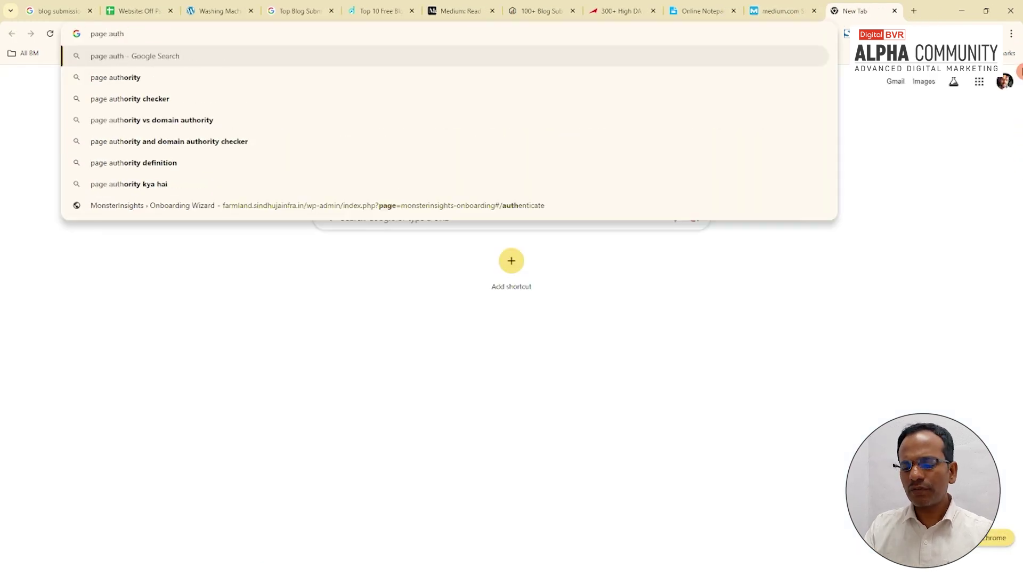
{"action": "key", "text": "Down"}
{"action": "key", "text": "Down"}
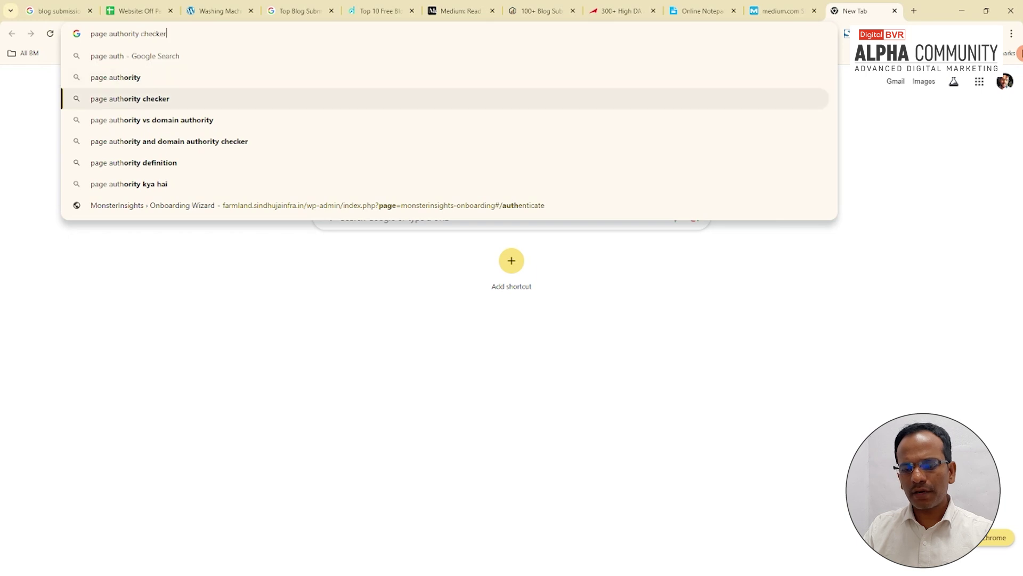
{"action": "key", "text": "Return"}
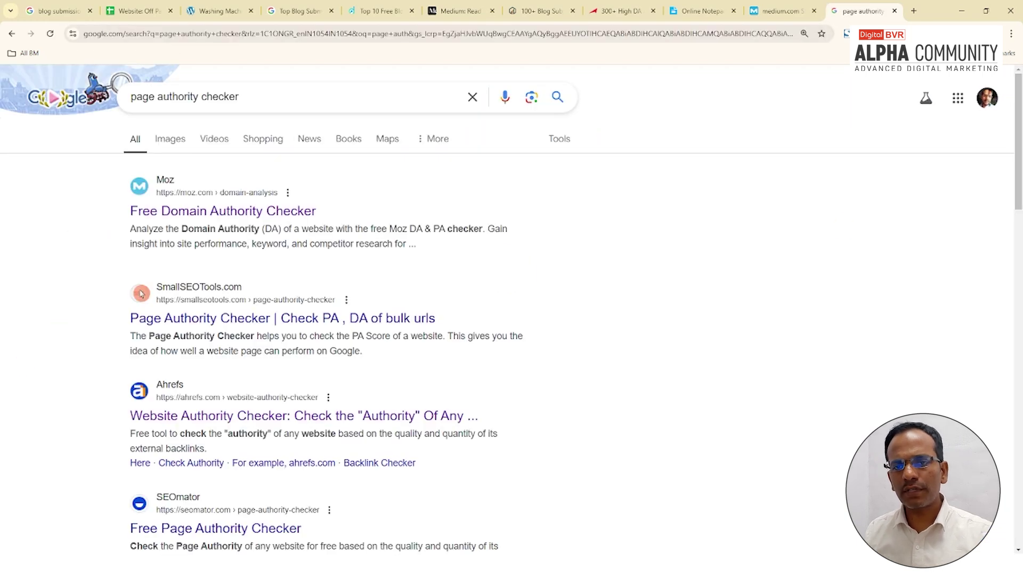
Step: Try medium.com in SmallSEOTools' checker, then open SEOmator's Free Page Authority Checker instead
{"action": "left_click", "coordinate": [256, 327]}
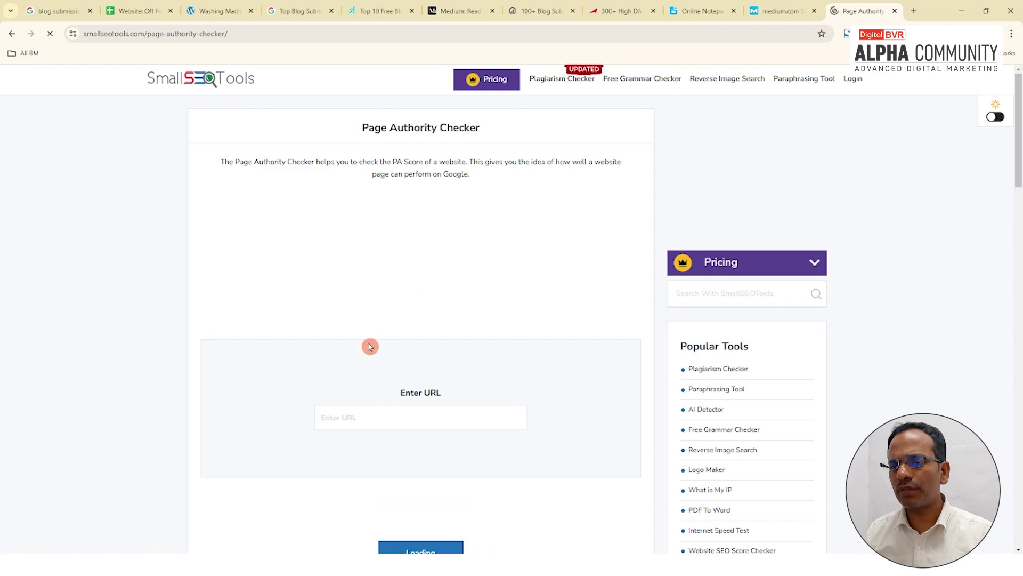
{"action": "scroll", "coordinate": [366, 411], "scroll_direction": "down", "scroll_amount": 3}
{"action": "left_click", "coordinate": [355, 258]}
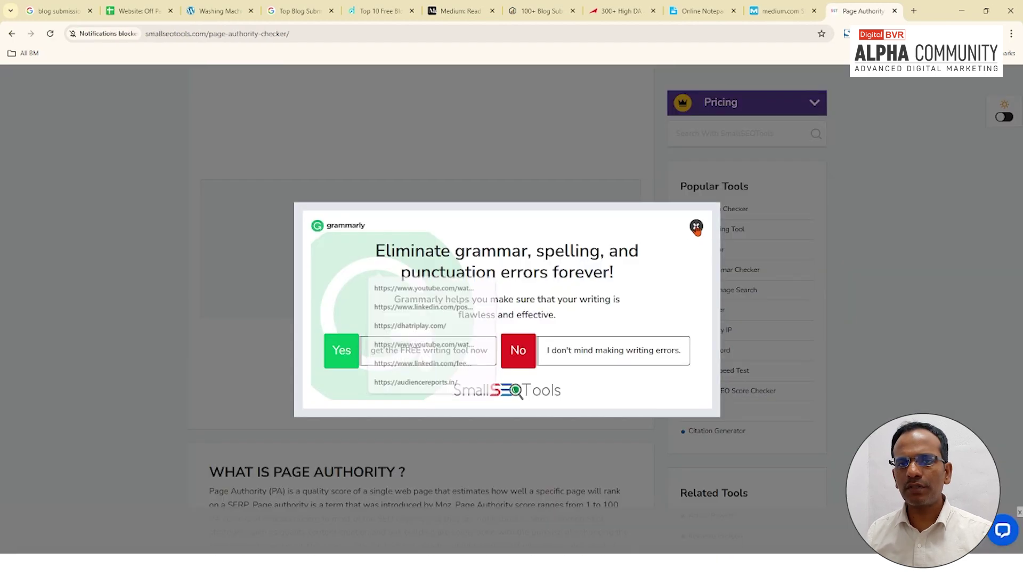
{"action": "left_click", "coordinate": [439, 267]}
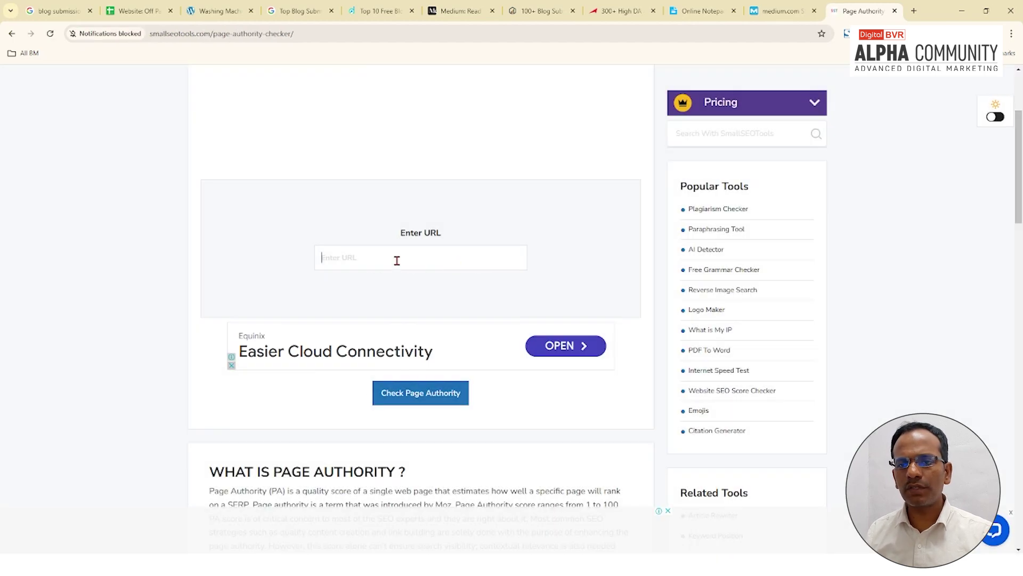
{"action": "type", "text": "95"}
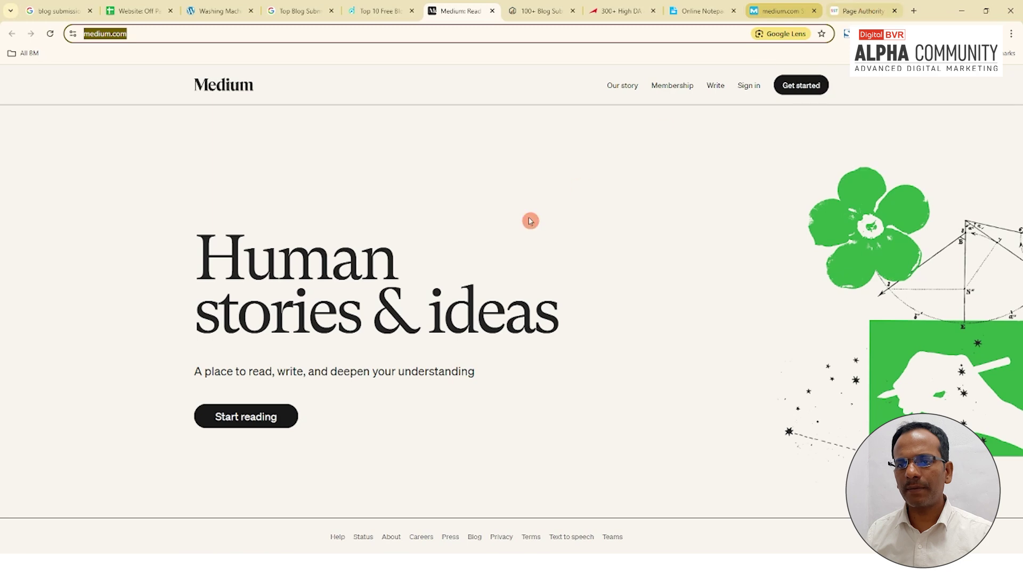
{"action": "double_click", "coordinate": [359, 260]}
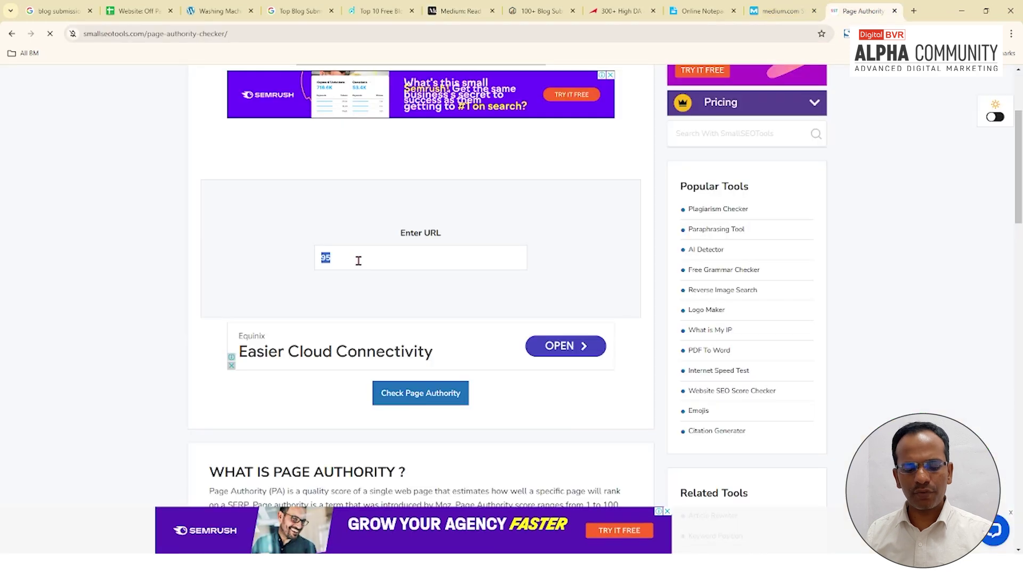
{"action": "type", "text": "https://medium.com/"}
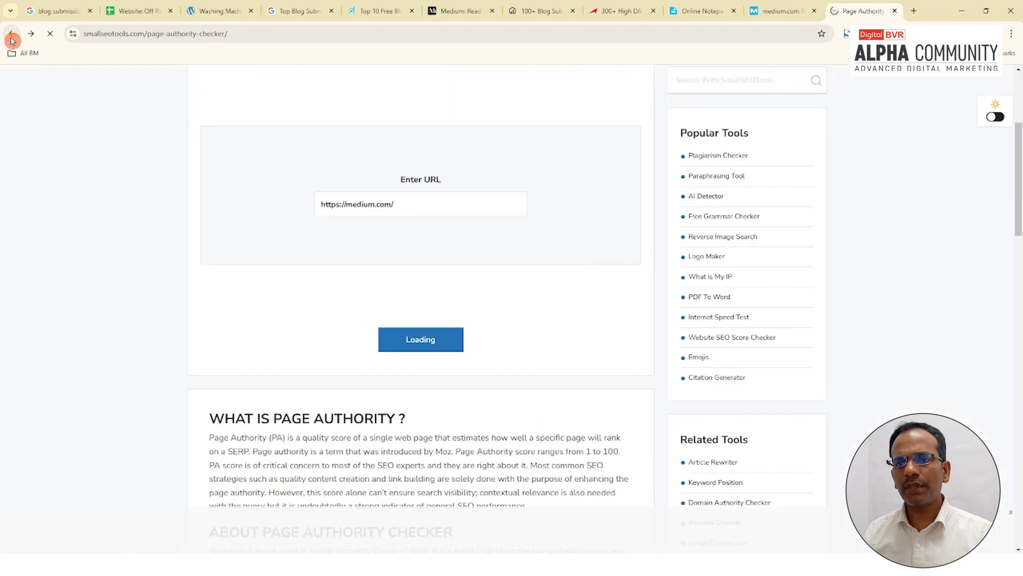
{"action": "left_click", "coordinate": [12, 35]}
{"action": "left_click", "coordinate": [423, 351]}
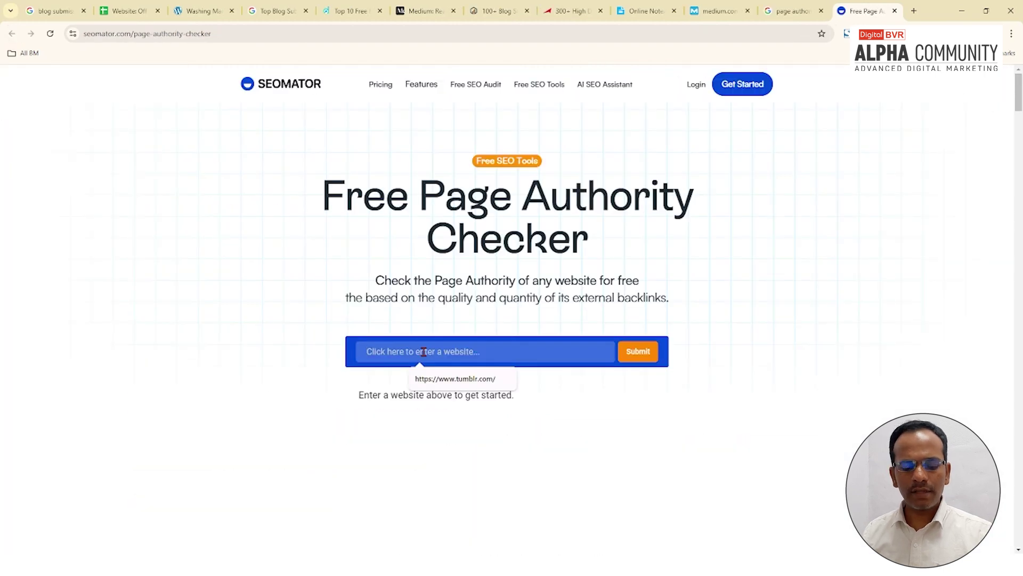
{"action": "type", "text": "https://medium.com/"}
{"action": "left_click", "coordinate": [639, 352]}
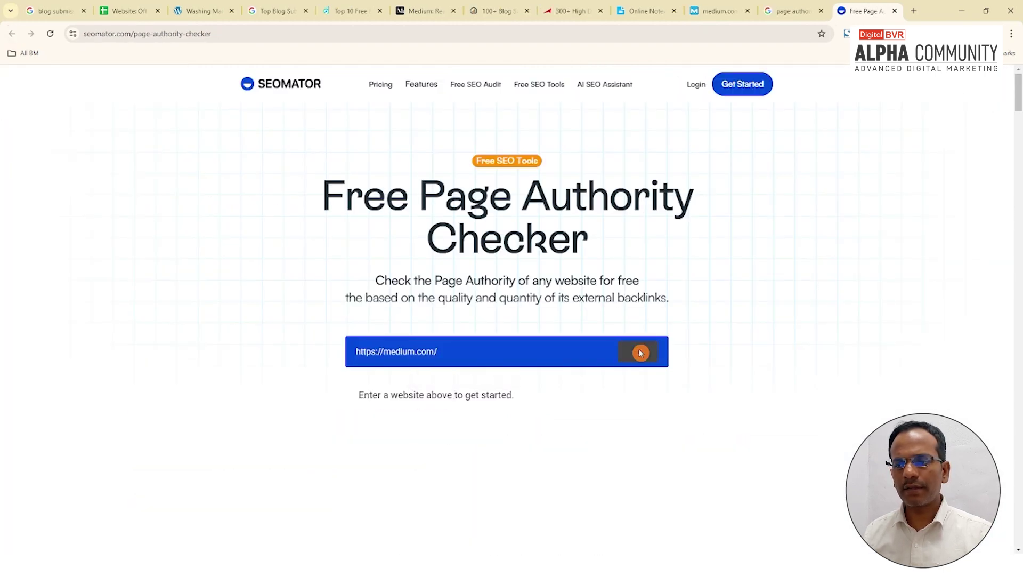
{"action": "scroll", "coordinate": [448, 349], "scroll_direction": "down", "scroll_amount": 2}
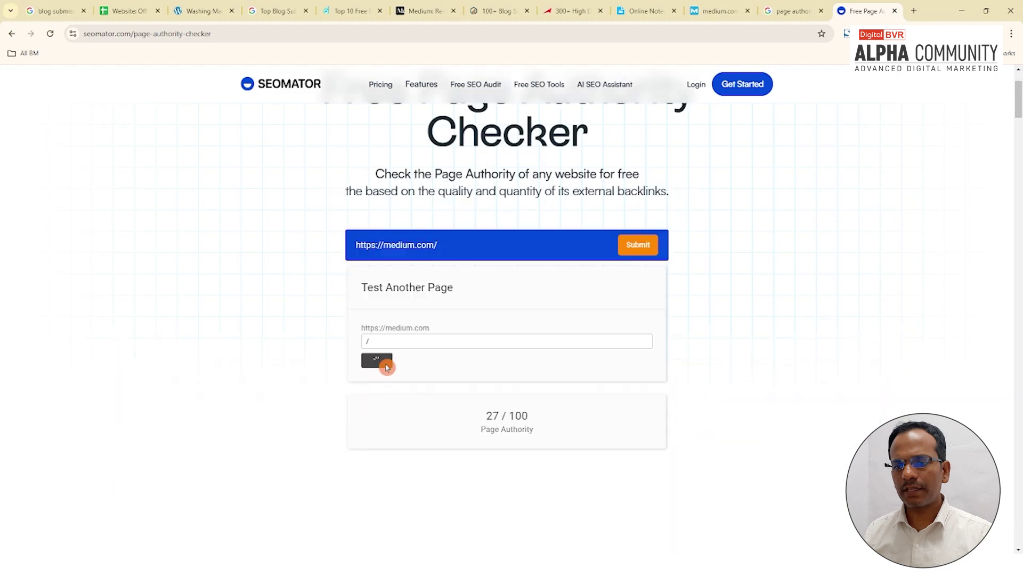
Step: Copy the Page Authority score 27 and select medium.com's PA Score cell in the sheet
{"action": "double_click", "coordinate": [495, 417]}
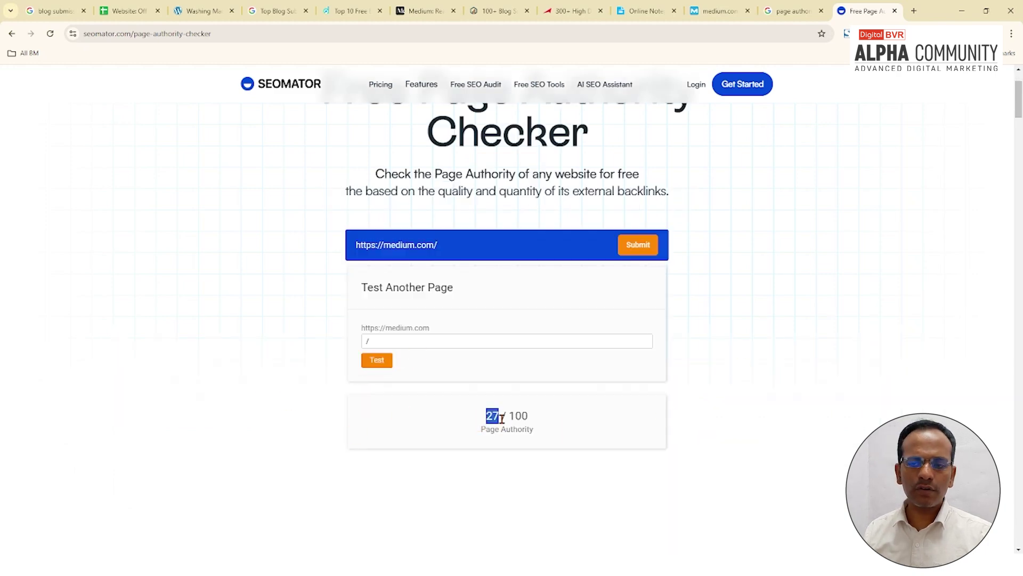
{"action": "left_click_drag", "start_coordinate": [487, 414], "coordinate": [478, 410]}
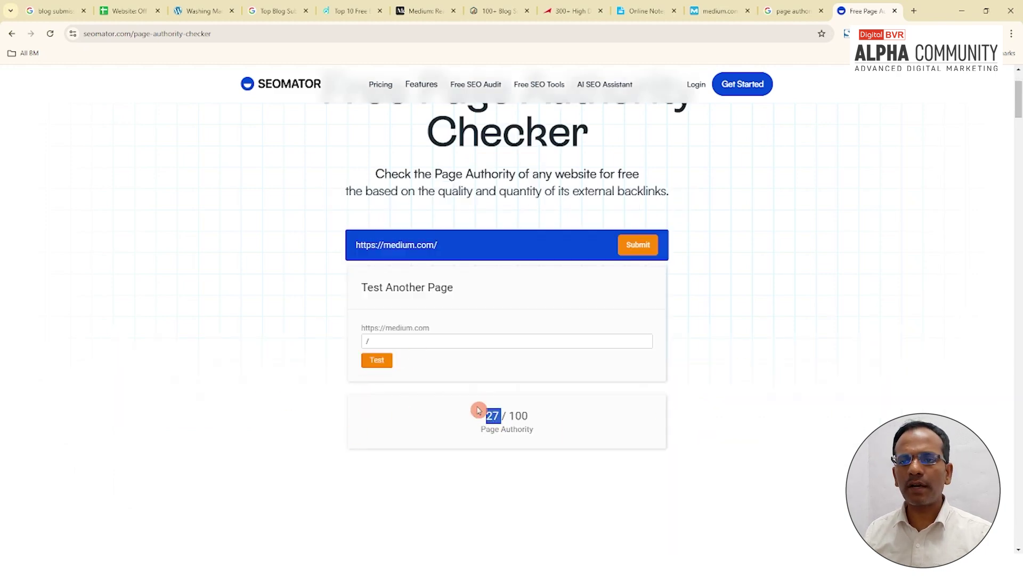
{"action": "left_click", "coordinate": [453, 247]}
{"action": "double_click", "coordinate": [493, 415]}
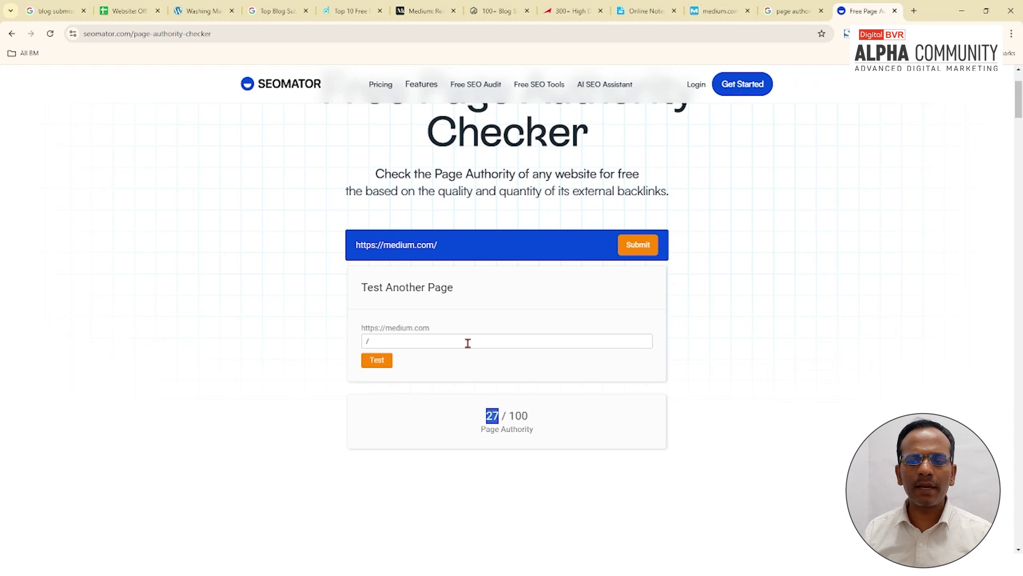
{"action": "left_click", "coordinate": [498, 419]}
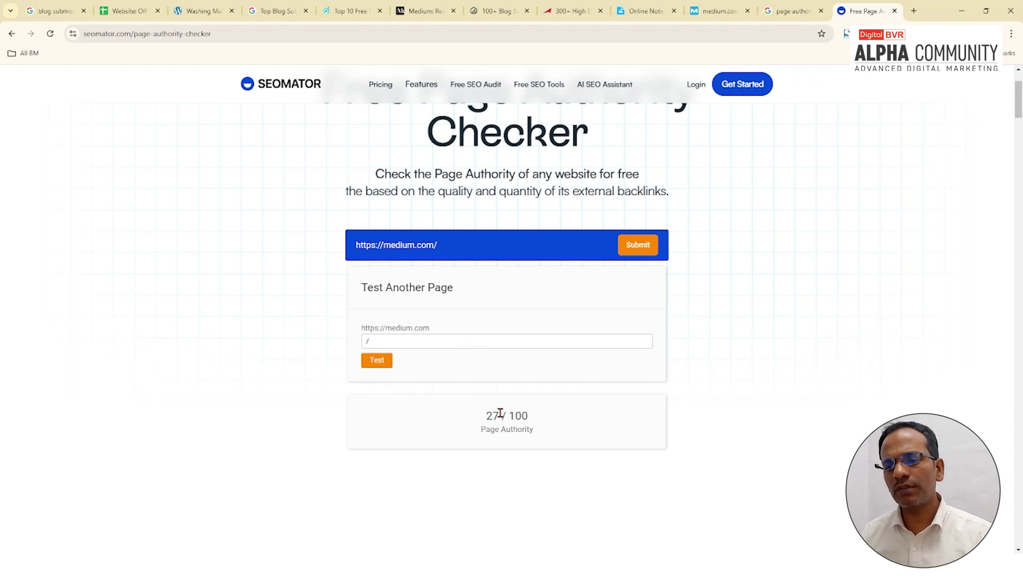
{"action": "left_click_drag", "start_coordinate": [501, 416], "coordinate": [472, 419]}
{"action": "left_click", "coordinate": [514, 423]}
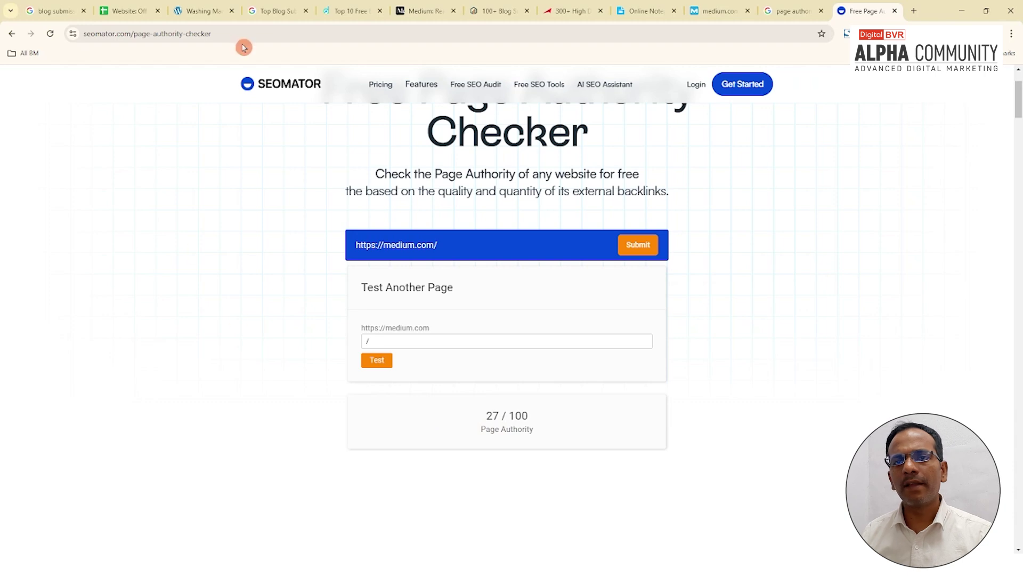
{"action": "left_click_drag", "start_coordinate": [499, 415], "coordinate": [454, 420]}
{"action": "key", "text": "ctrl+c"}
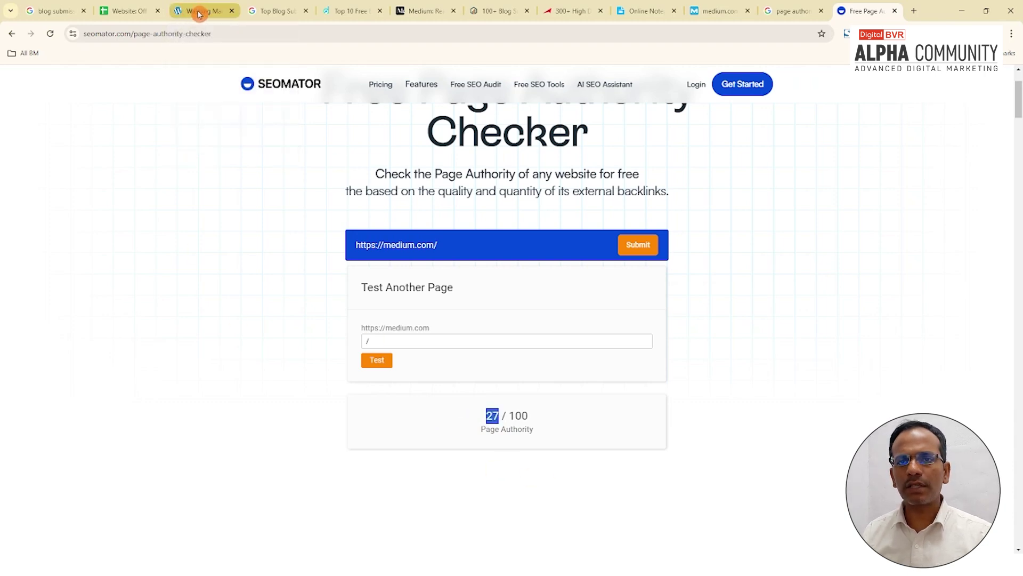
{"action": "left_click", "coordinate": [156, 10]}
{"action": "left_click", "coordinate": [501, 263]}
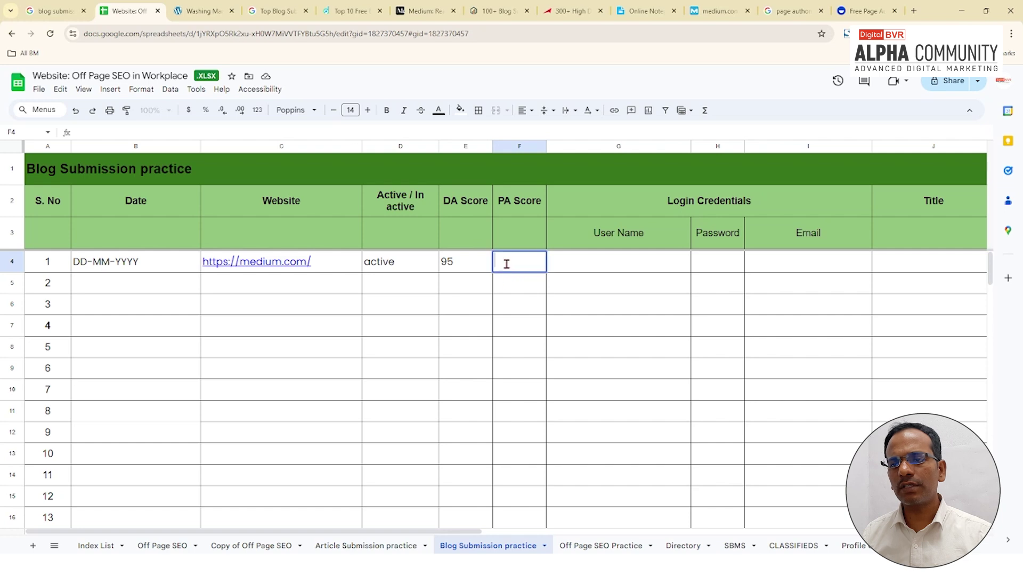
Step: Paste PA 27 into F4 beside DA 95, then return to Medium's home page
{"action": "key", "text": "ctrl+v"}
{"action": "left_click", "coordinate": [510, 270]}
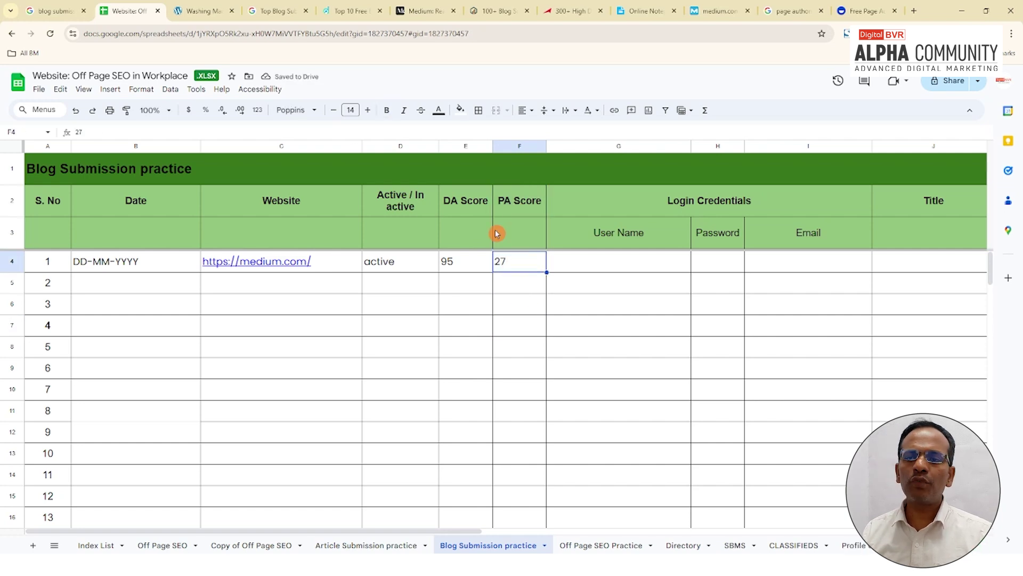
{"action": "left_click", "coordinate": [456, 266]}
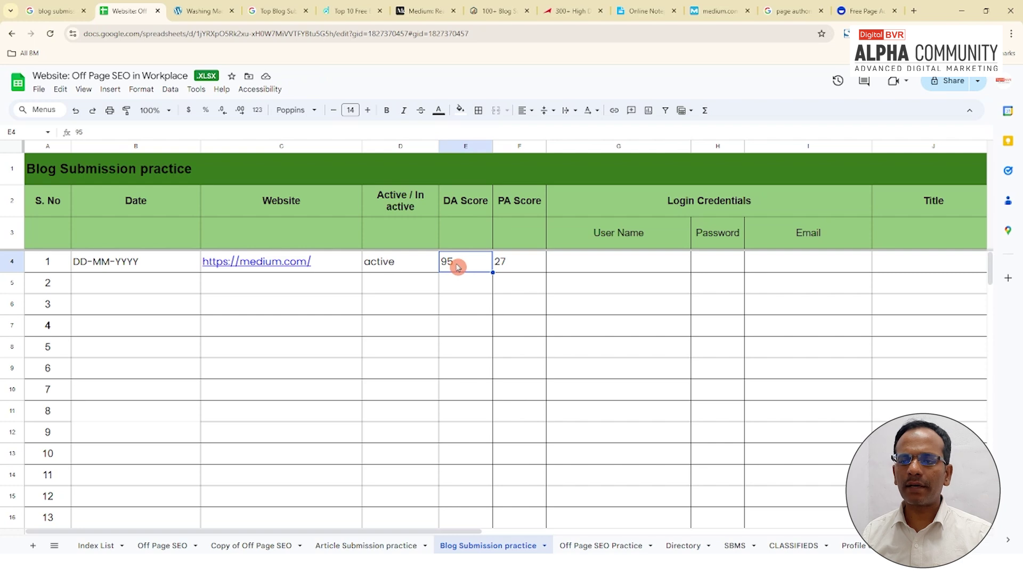
{"action": "left_click", "coordinate": [419, 11]}
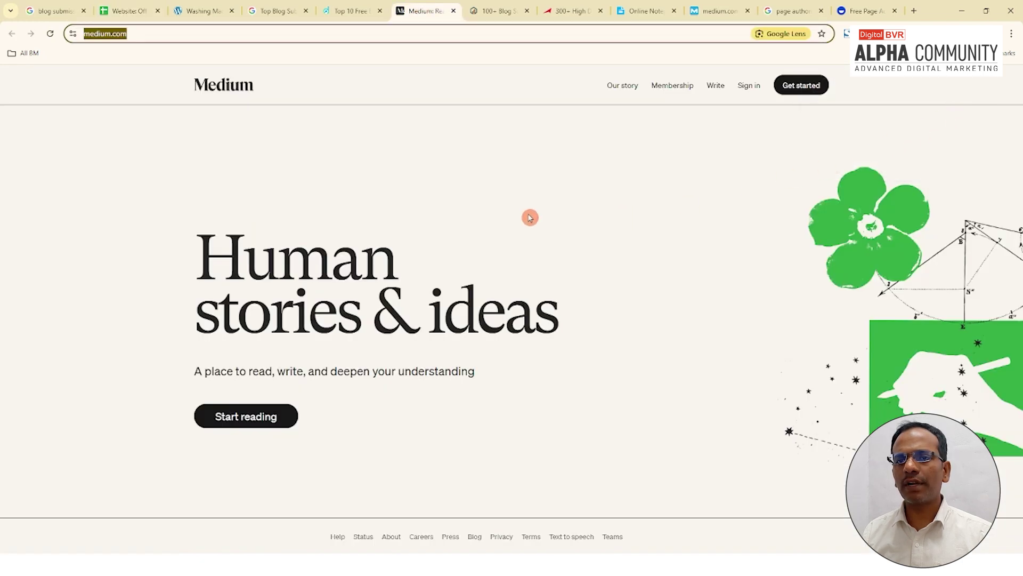
{"action": "left_click", "coordinate": [618, 222]}
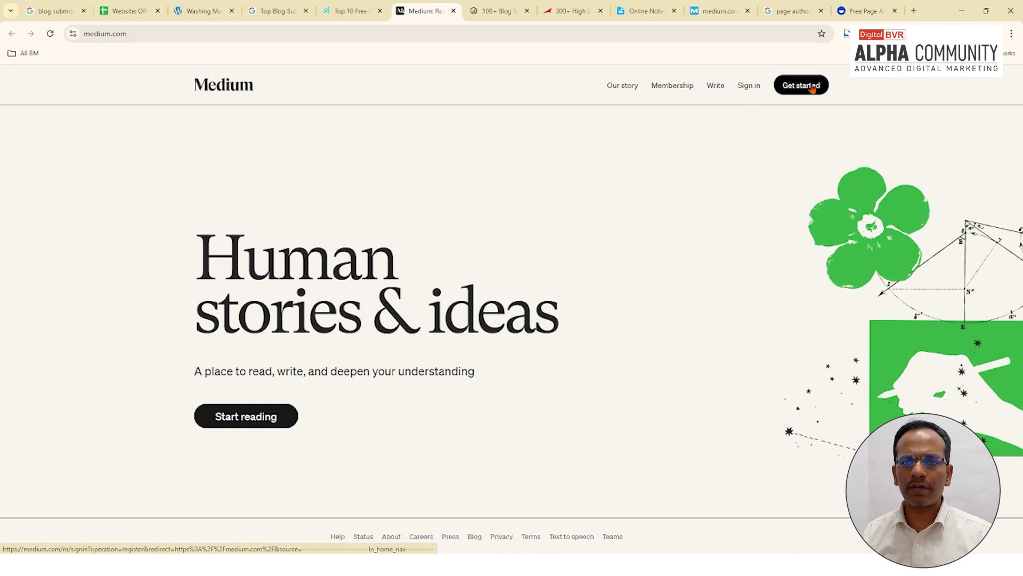
Step: Sign up for Medium with a Google account, edit the full name, and create the account
{"action": "left_click", "coordinate": [812, 89]}
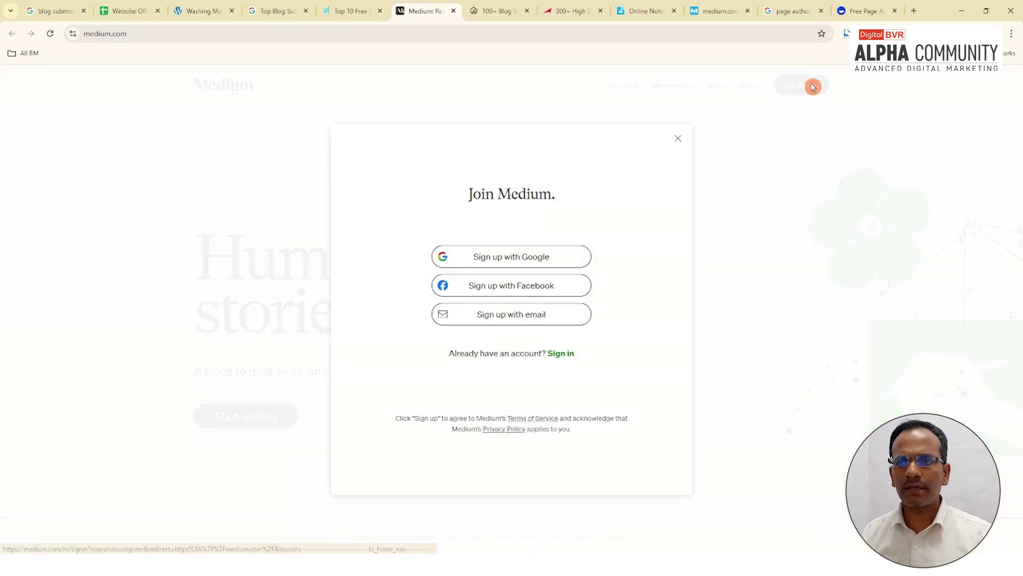
{"action": "left_click", "coordinate": [533, 261]}
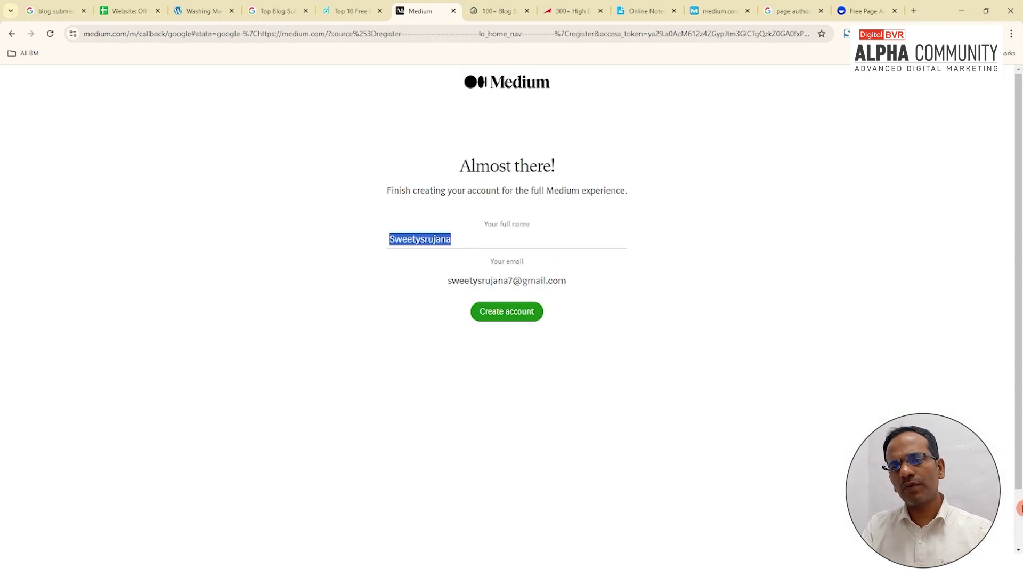
{"action": "type", "text": "Ram"}
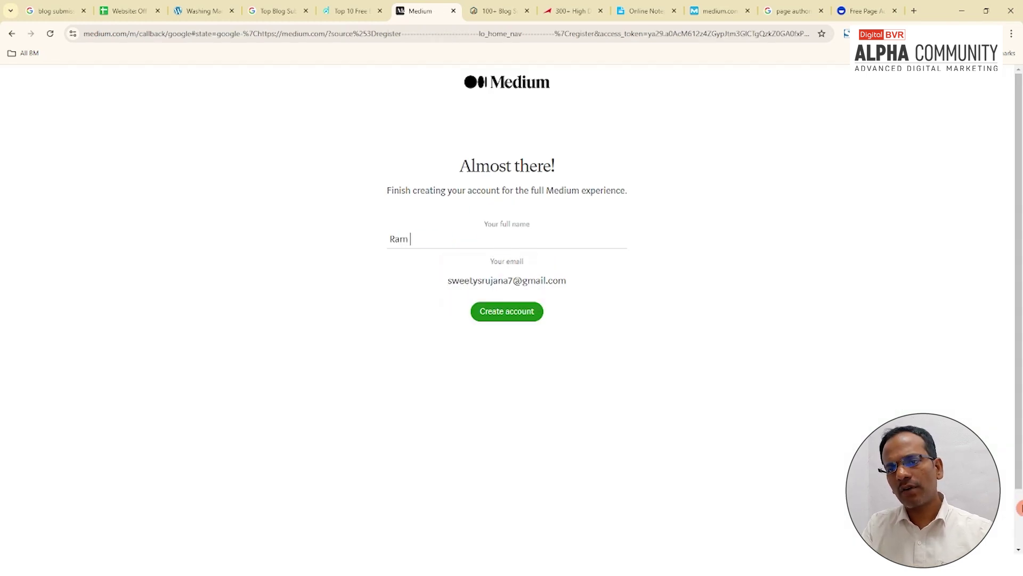
{"action": "key", "text": "BackSpace"}
{"action": "key", "text": "BackSpace"}
{"action": "key", "text": "BackSpace"}
{"action": "key", "text": "BackSpace"}
{"action": "type", "text": "Digi"}
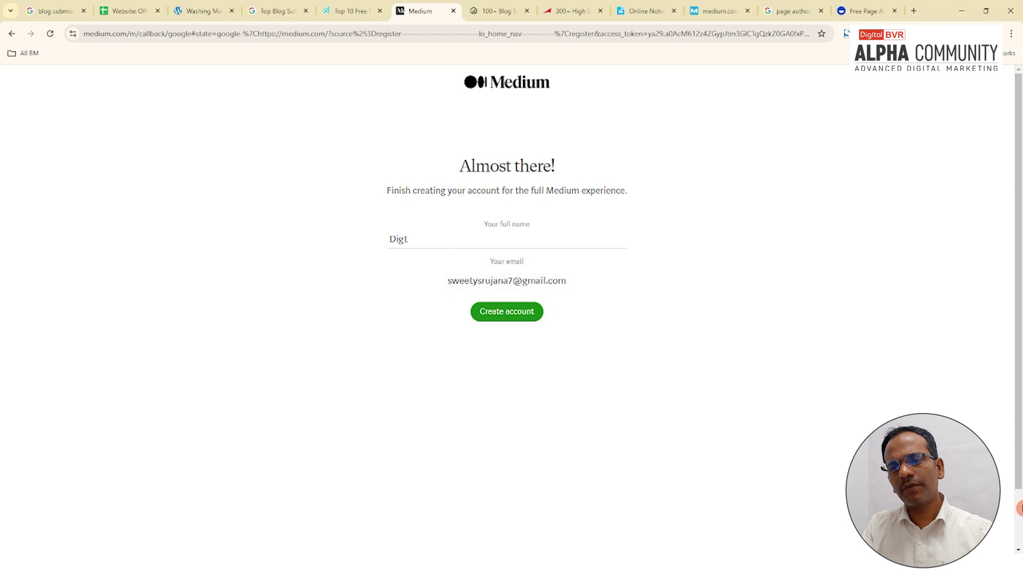
{"action": "key", "text": "Return"}
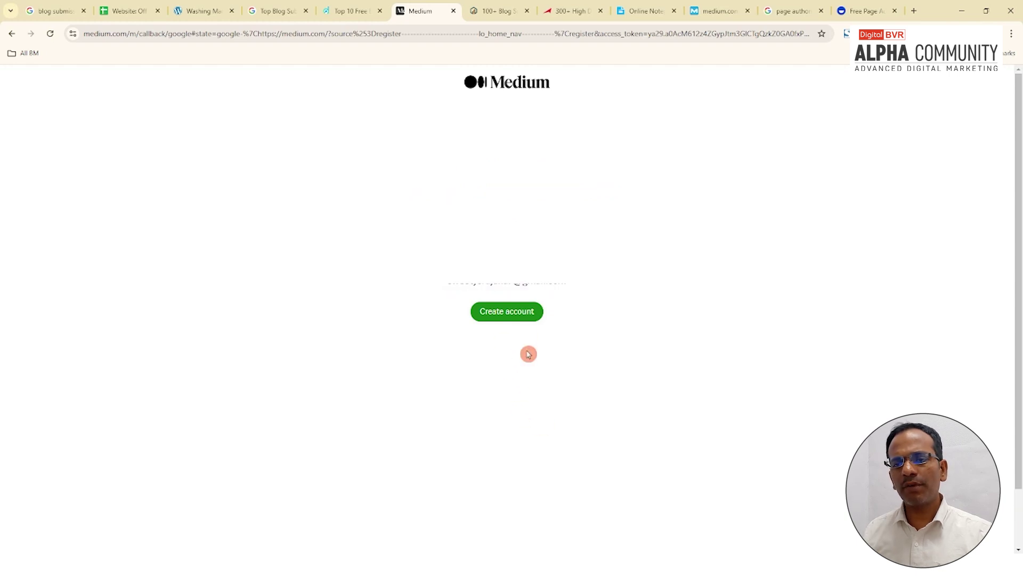
{"action": "left_click", "coordinate": [509, 319]}
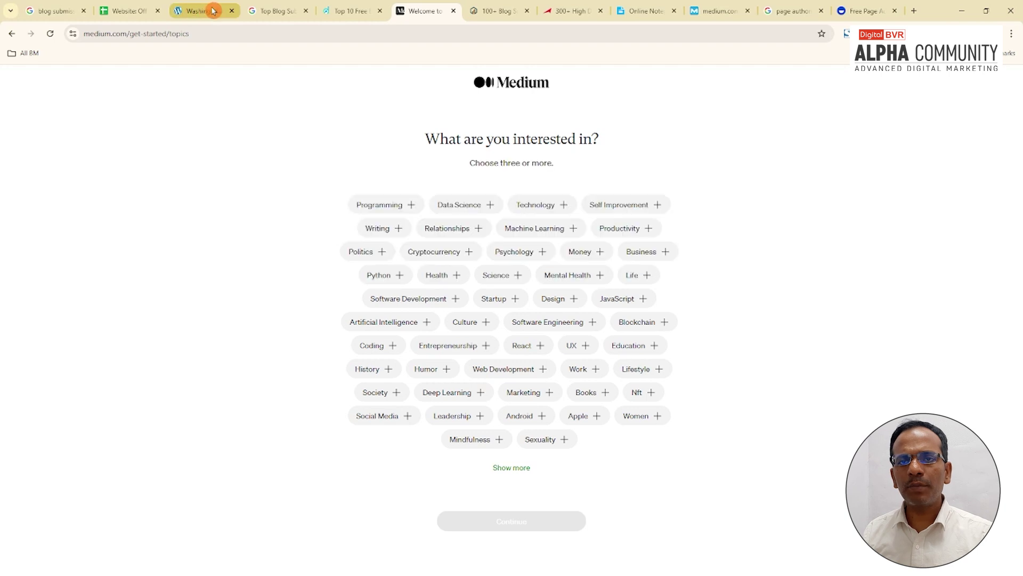
Step: Enter the Medium login user name in the User Name cell G4
{"action": "left_click", "coordinate": [128, 11]}
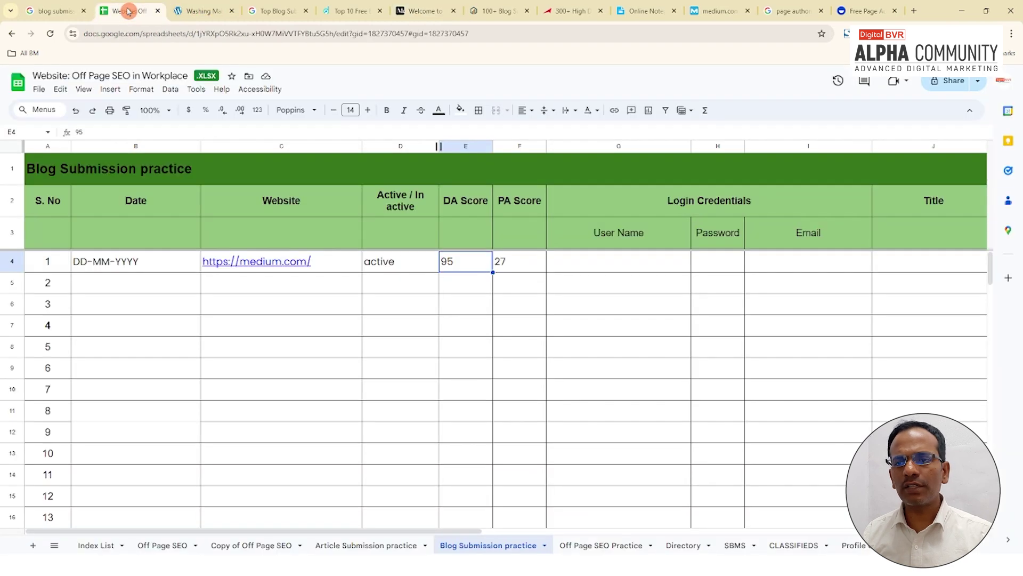
{"action": "left_click", "coordinate": [622, 264]}
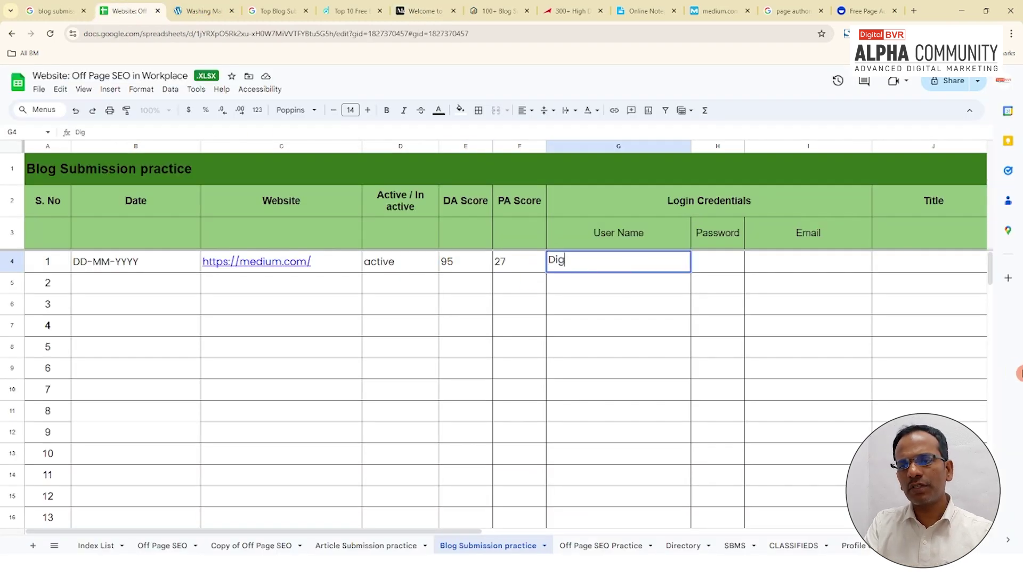
{"action": "type", "text": "Digital BVR"}
{"action": "left_click", "coordinate": [718, 282]}
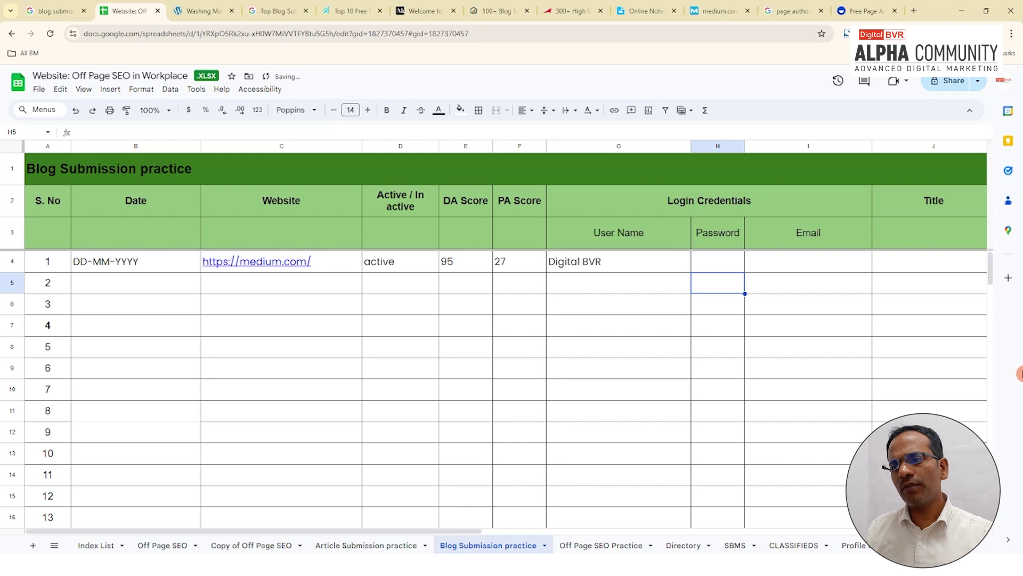
Step: Fill the Email cell I4 with the e-mail address and put '-' in Password cell H4
{"action": "left_click", "coordinate": [814, 267]}
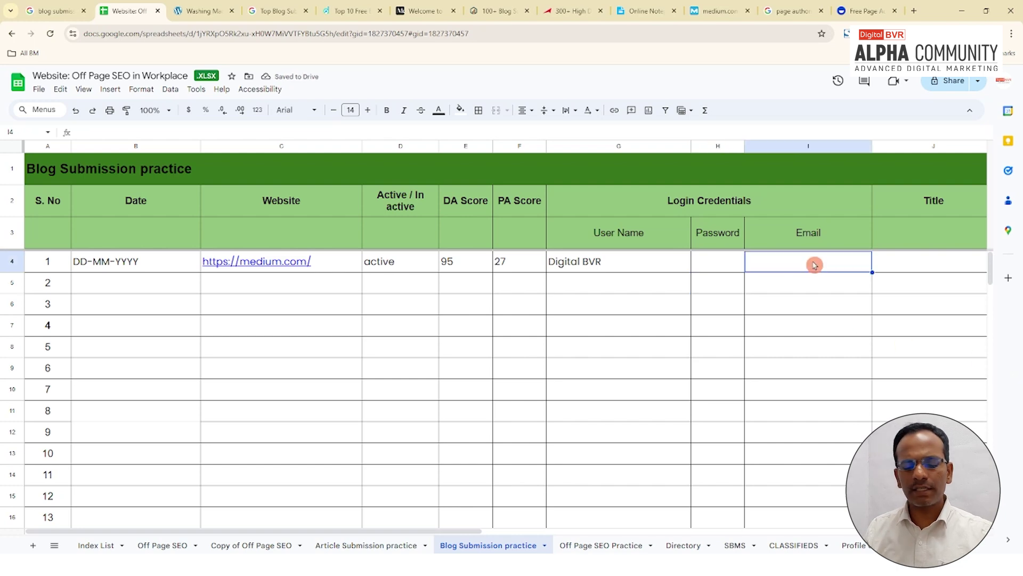
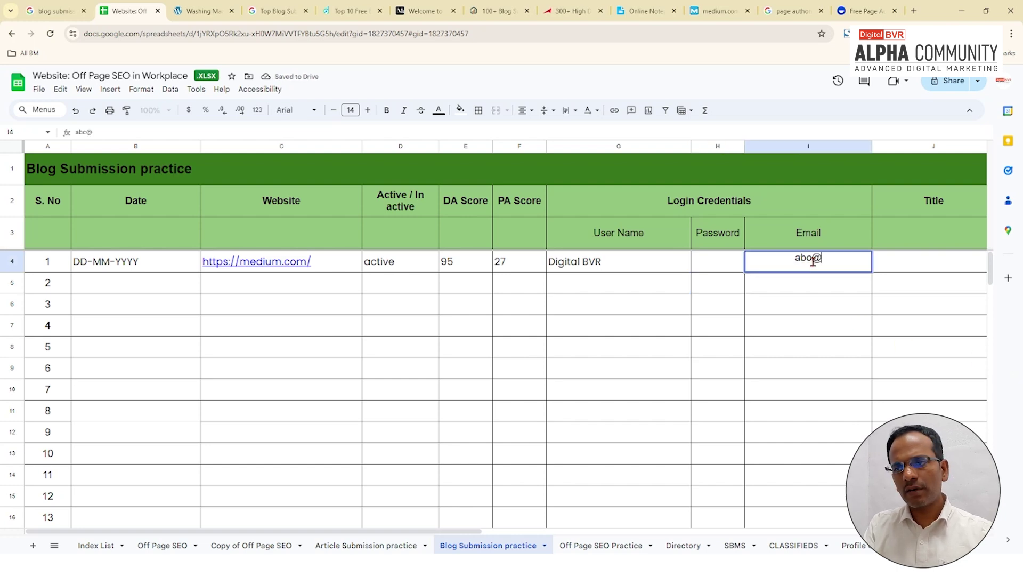
{"action": "left_click", "coordinate": [705, 269]}
{"action": "type", "text": "-"}
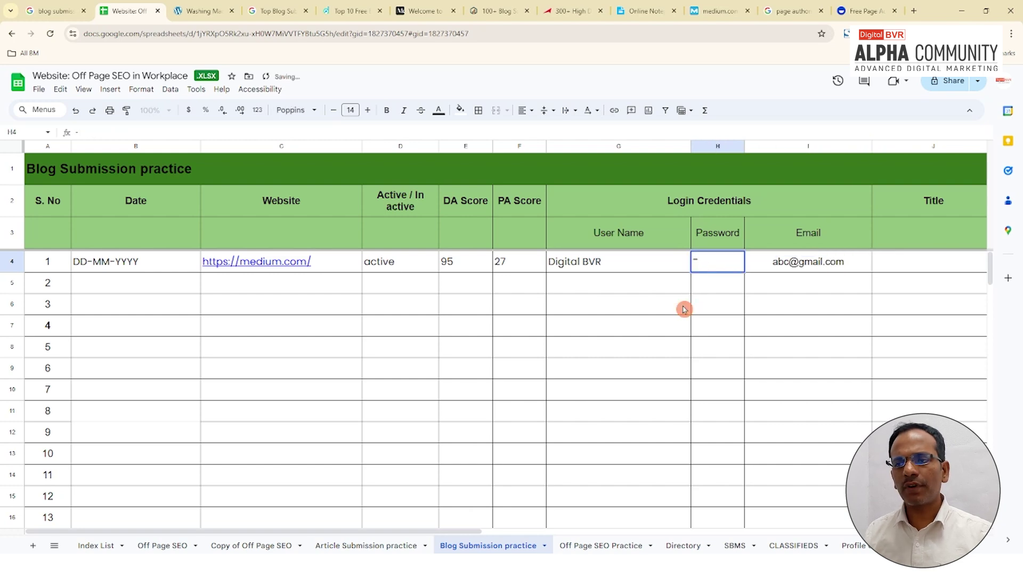
{"action": "left_click", "coordinate": [685, 309]}
{"action": "left_click_drag", "start_coordinate": [476, 533], "coordinate": [715, 533]}
{"action": "left_click", "coordinate": [414, 264]}
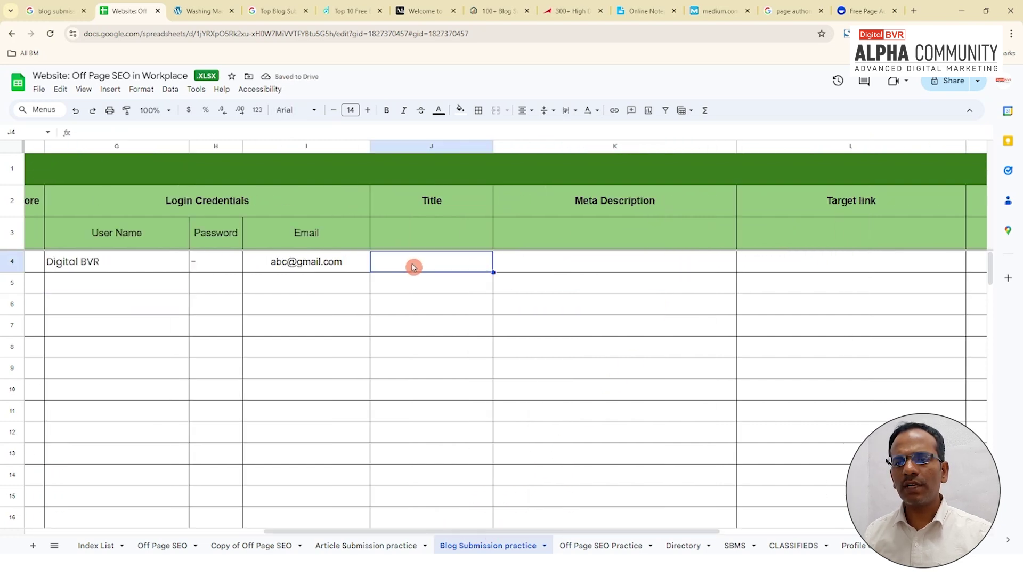
{"action": "left_click", "coordinate": [427, 11]}
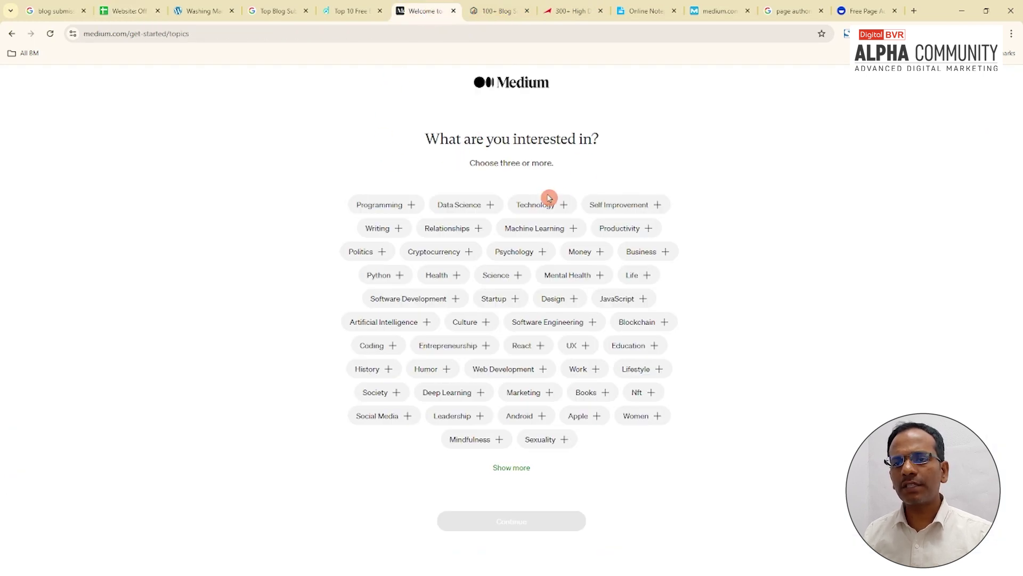
Step: Choose Data Science, Technology, Self Improvement, Writing, Machine Learning and Software Engineering, then continue on the free account
{"action": "left_click", "coordinate": [472, 206]}
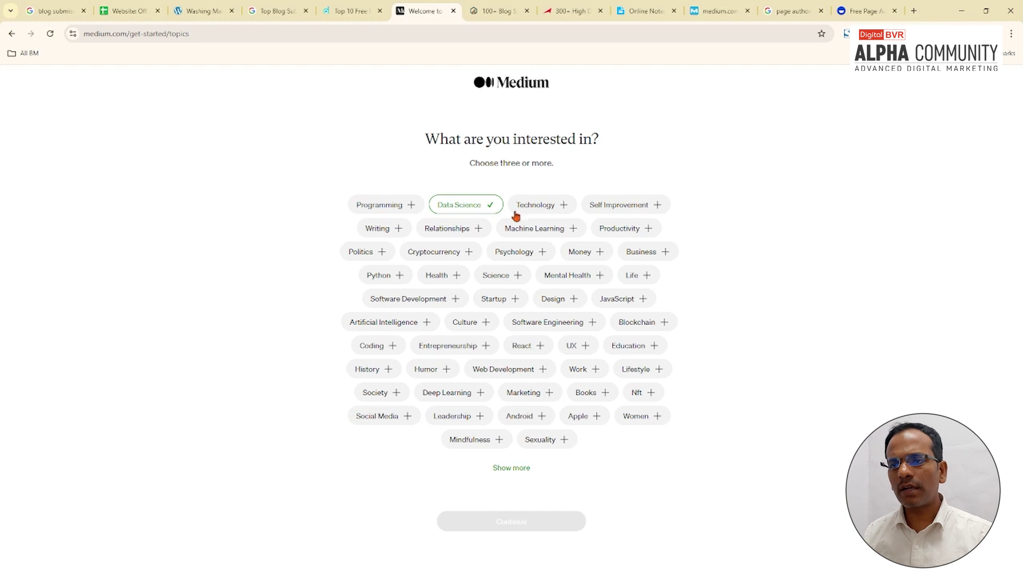
{"action": "left_click", "coordinate": [544, 207]}
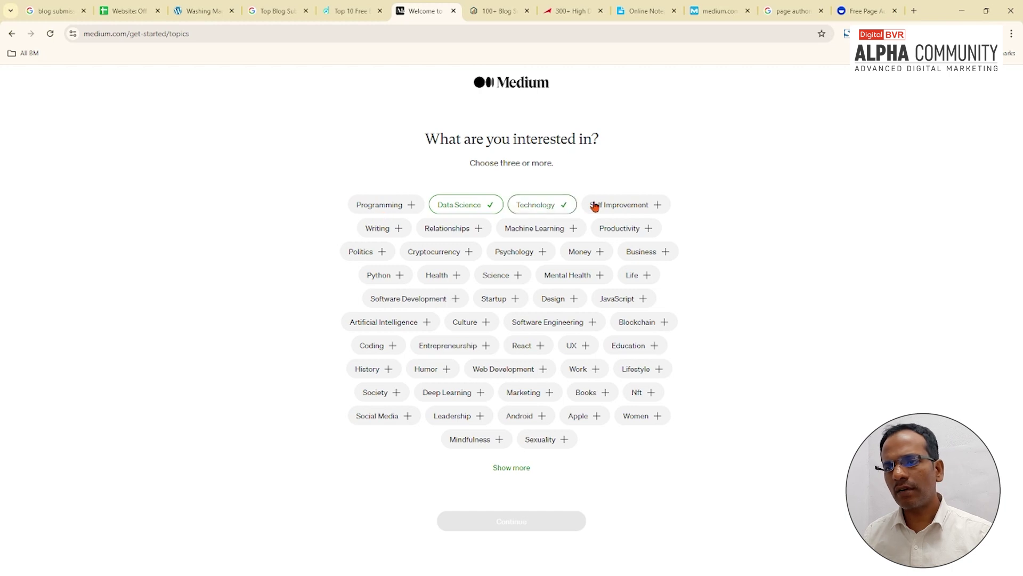
{"action": "left_click", "coordinate": [625, 209]}
{"action": "left_click", "coordinate": [376, 233]}
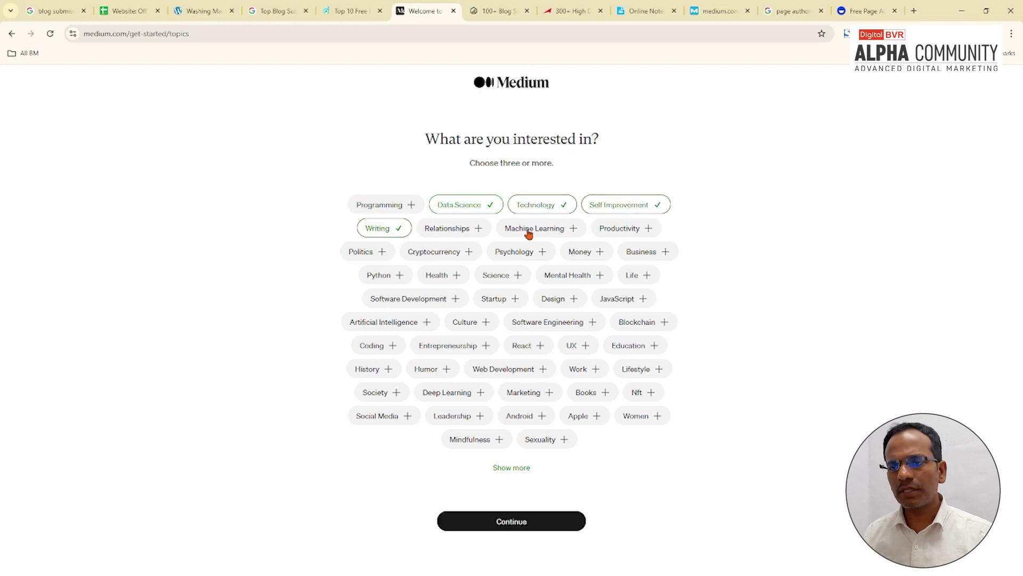
{"action": "left_click", "coordinate": [525, 229]}
{"action": "left_click", "coordinate": [557, 326]}
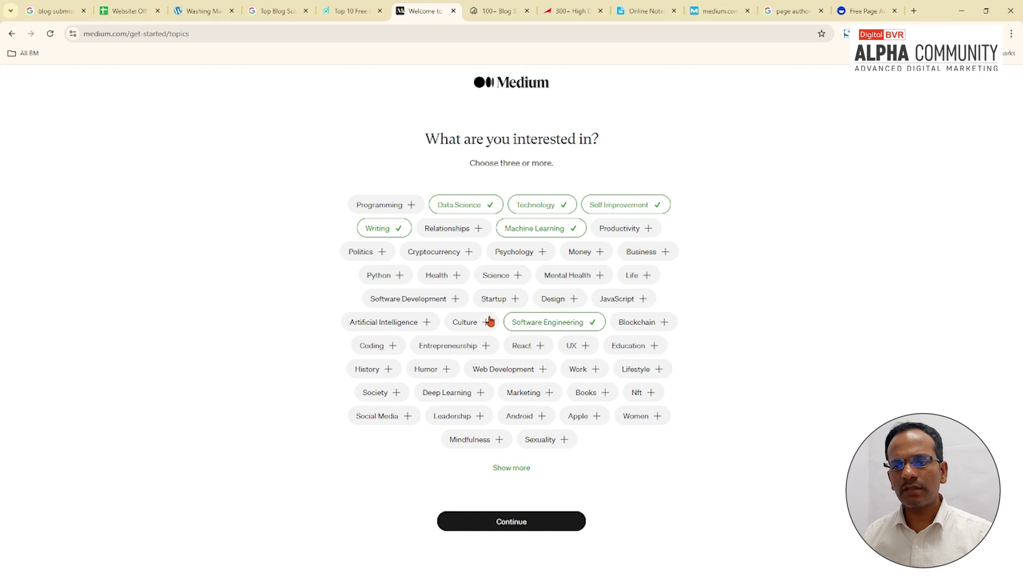
{"action": "left_click", "coordinate": [523, 525]}
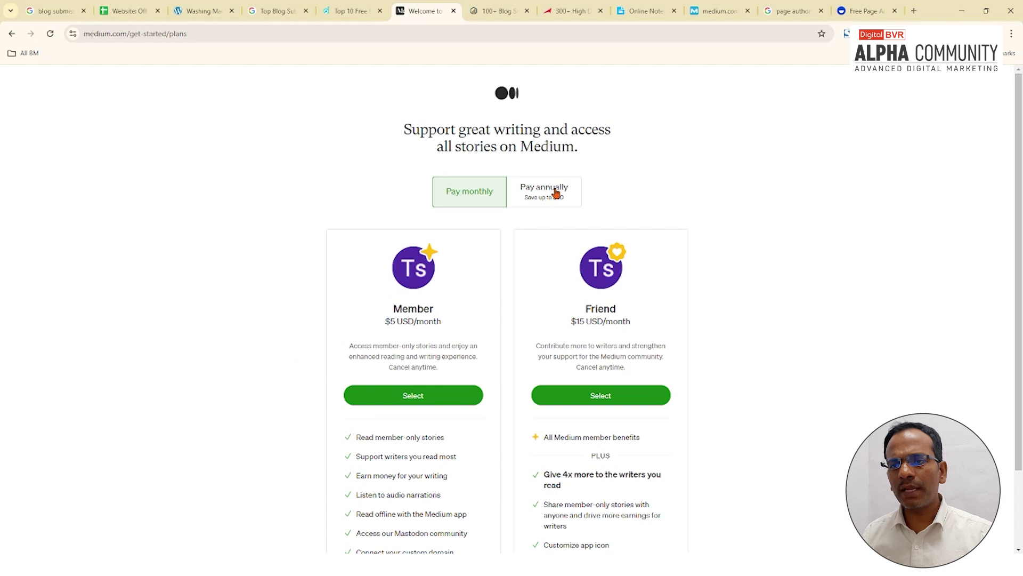
{"action": "scroll", "coordinate": [406, 395], "scroll_direction": "down", "scroll_amount": 2}
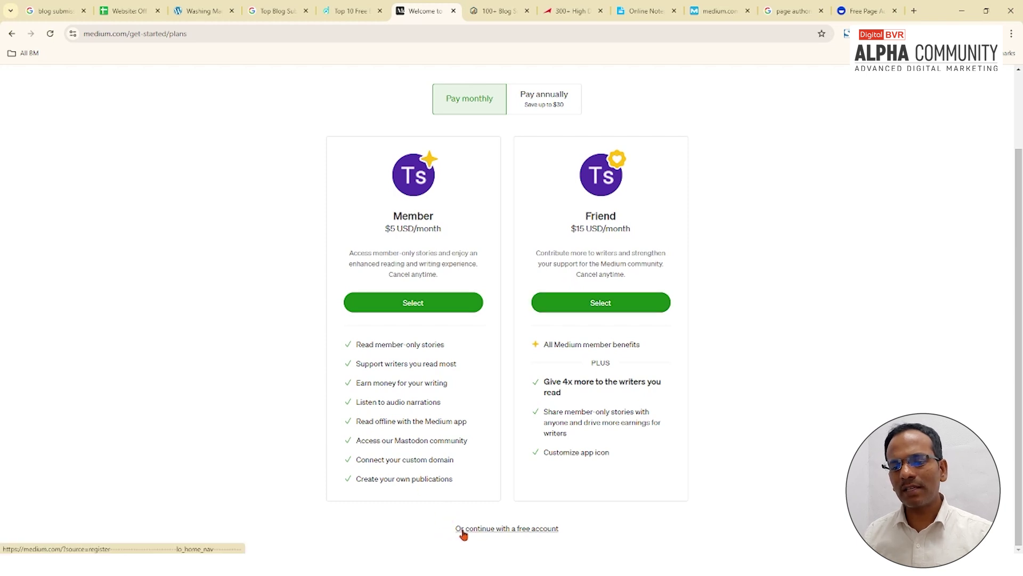
{"action": "left_click", "coordinate": [523, 531]}
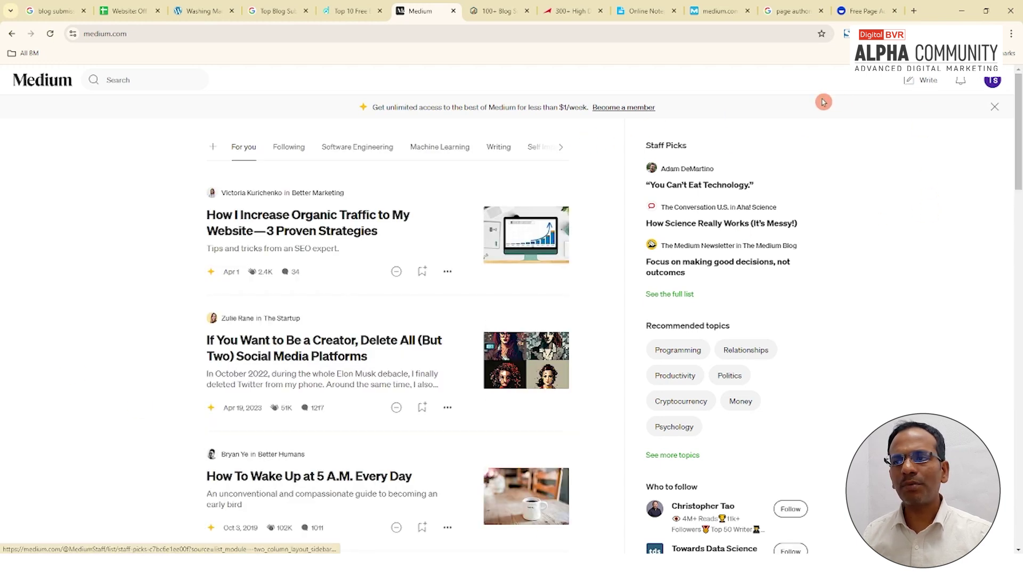
Step: Start a new blank Medium story draft with the caret on its Title line
{"action": "left_click", "coordinate": [922, 88]}
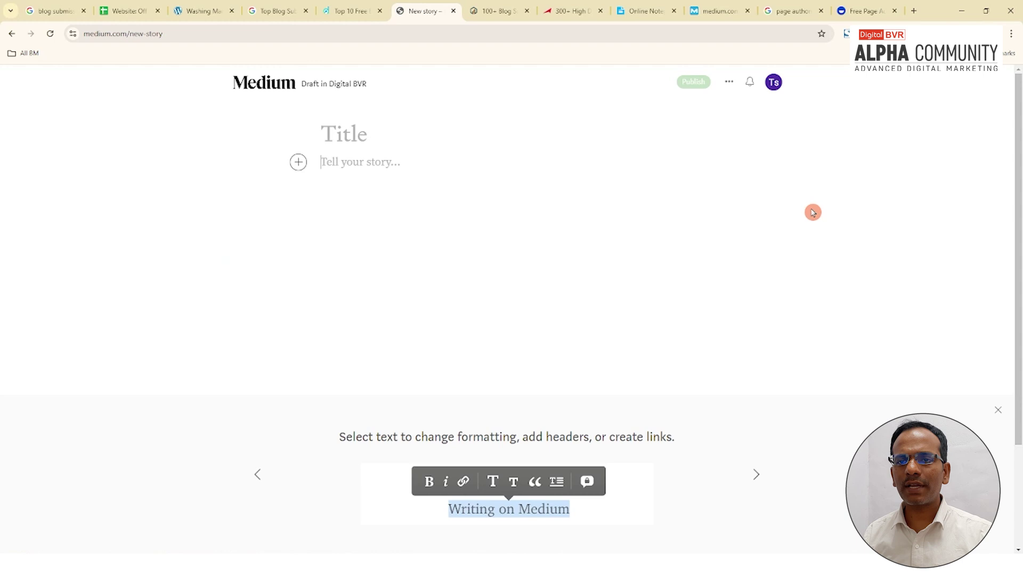
{"action": "left_click", "coordinate": [345, 130]}
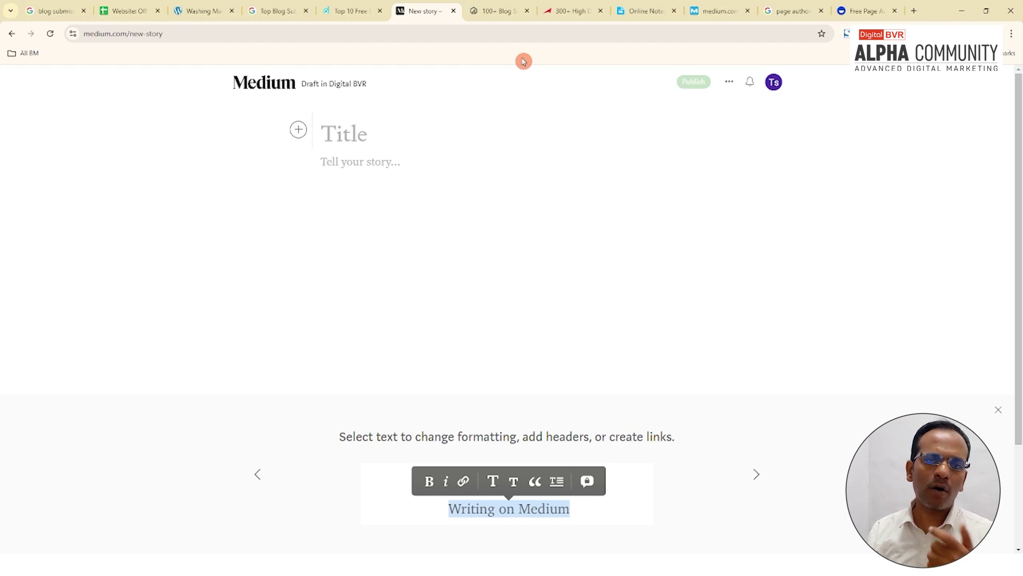
{"action": "left_click", "coordinate": [505, 11]}
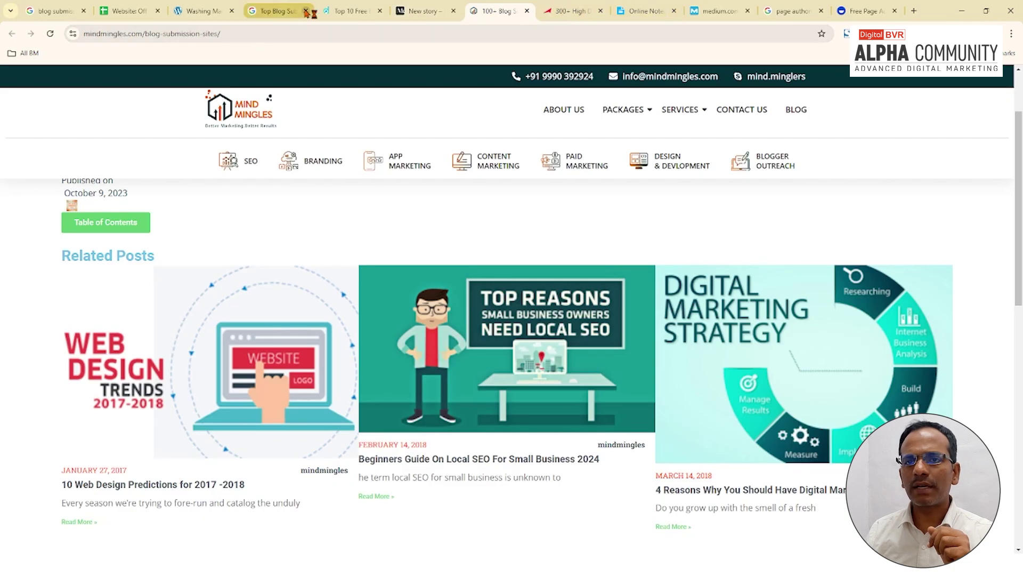
Step: Show the WordPress post 'Which is the Best Washing Machine Meant for Home Use in India?'
{"action": "left_click", "coordinate": [198, 10]}
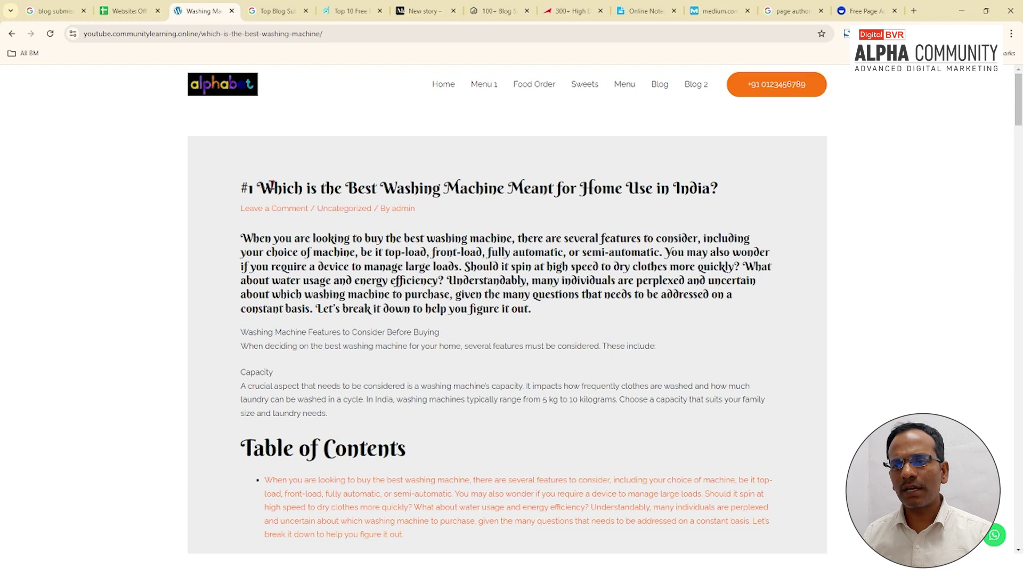
Step: Copy the blog post's washing-machine title into the Medium draft's title line
{"action": "left_click_drag", "start_coordinate": [271, 186], "coordinate": [718, 189]}
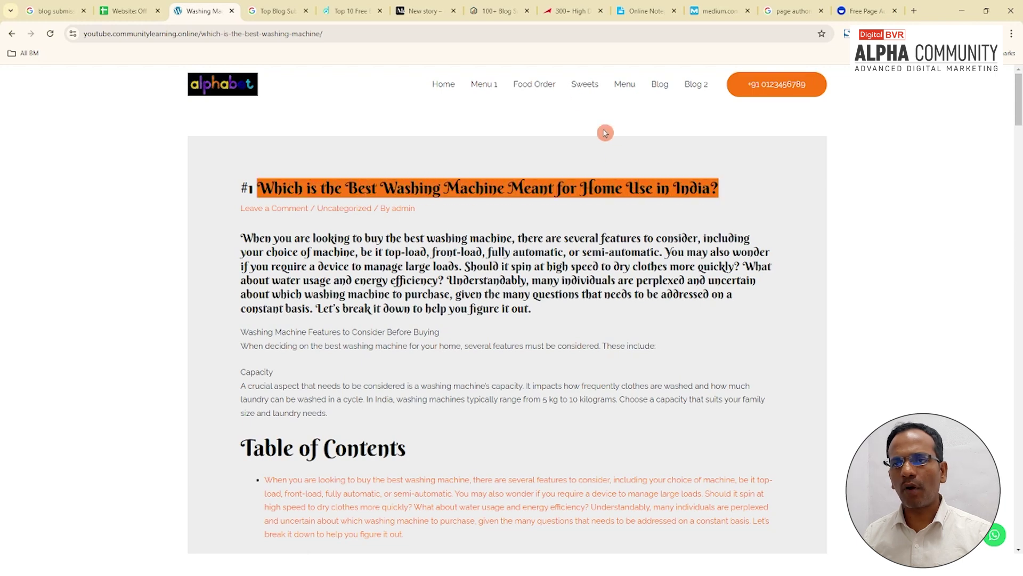
{"action": "left_click", "coordinate": [638, 10]}
{"action": "left_click", "coordinate": [424, 11]}
{"action": "left_click", "coordinate": [395, 190]}
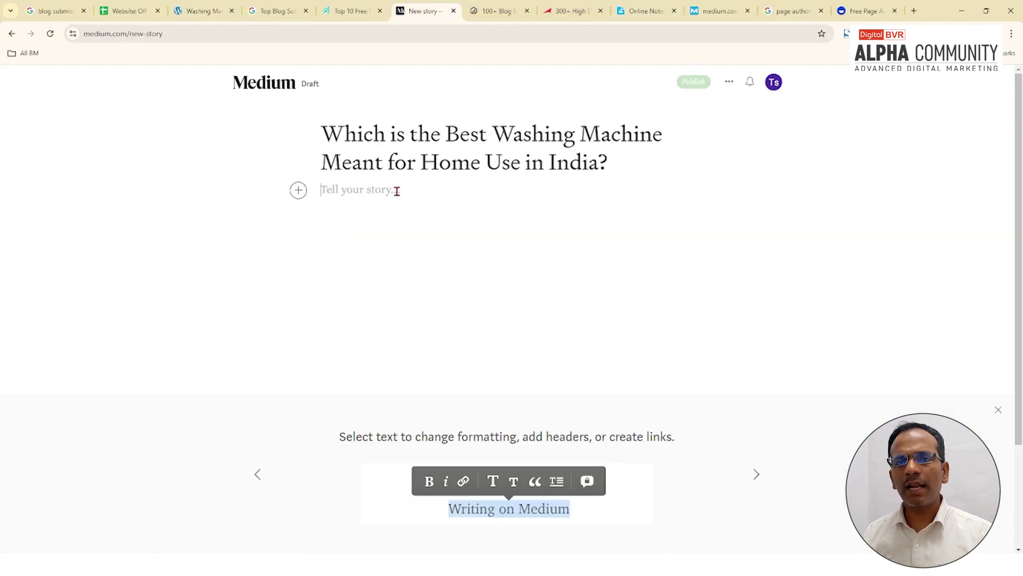
Step: Copy the article's body paragraphs from the blog post and paste them into the draft's story body
{"action": "left_click", "coordinate": [192, 11]}
{"action": "left_click_drag", "start_coordinate": [271, 240], "coordinate": [531, 309]}
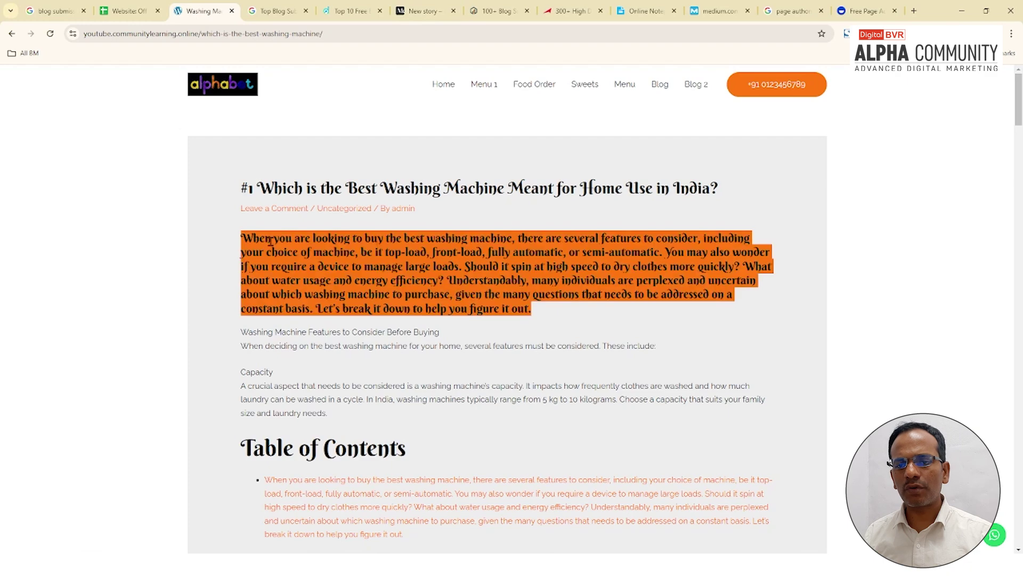
{"action": "key", "text": "ctrl+c"}
{"action": "scroll", "coordinate": [384, 322], "scroll_direction": "down", "scroll_amount": 2}
{"action": "left_click", "coordinate": [424, 11]}
{"action": "key", "text": "ctrl+v"}
{"action": "scroll", "coordinate": [504, 254], "scroll_direction": "up", "scroll_amount": 4}
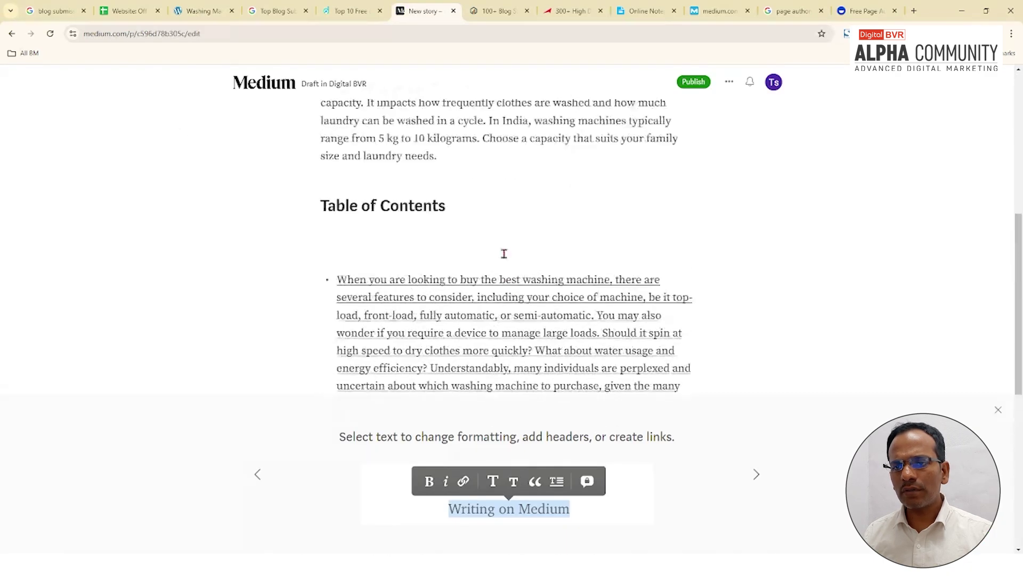
{"action": "scroll", "coordinate": [461, 298], "scroll_direction": "down", "scroll_amount": 2}
{"action": "triple_click", "coordinate": [448, 223]}
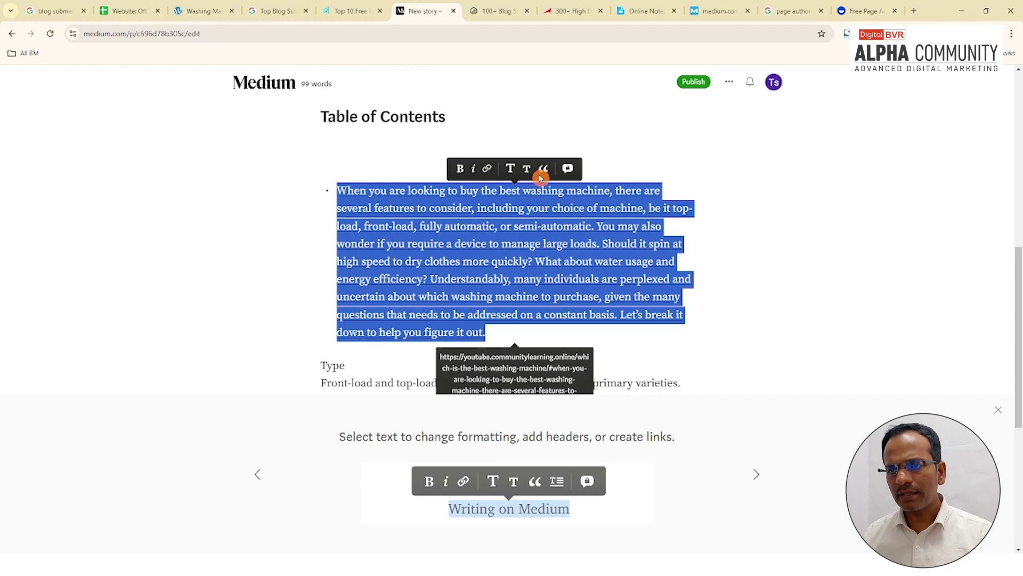
{"action": "left_click", "coordinate": [482, 256]}
{"action": "scroll", "coordinate": [485, 251], "scroll_direction": "up", "scroll_amount": 10}
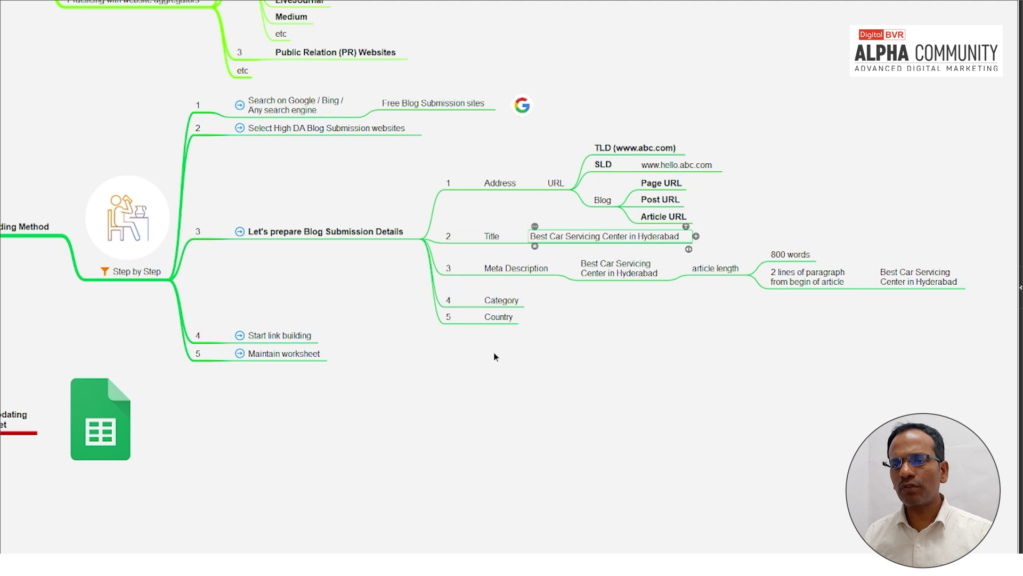
Step: Make the Address node under Let's prepare Blog Submission Details bold
{"action": "left_click", "coordinate": [498, 182]}
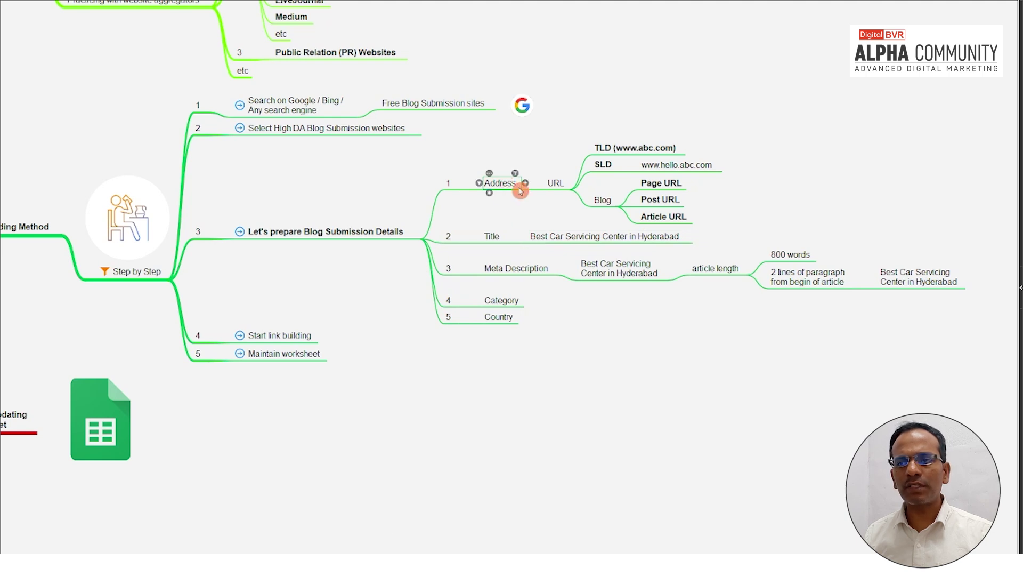
{"action": "left_click", "coordinate": [492, 236]}
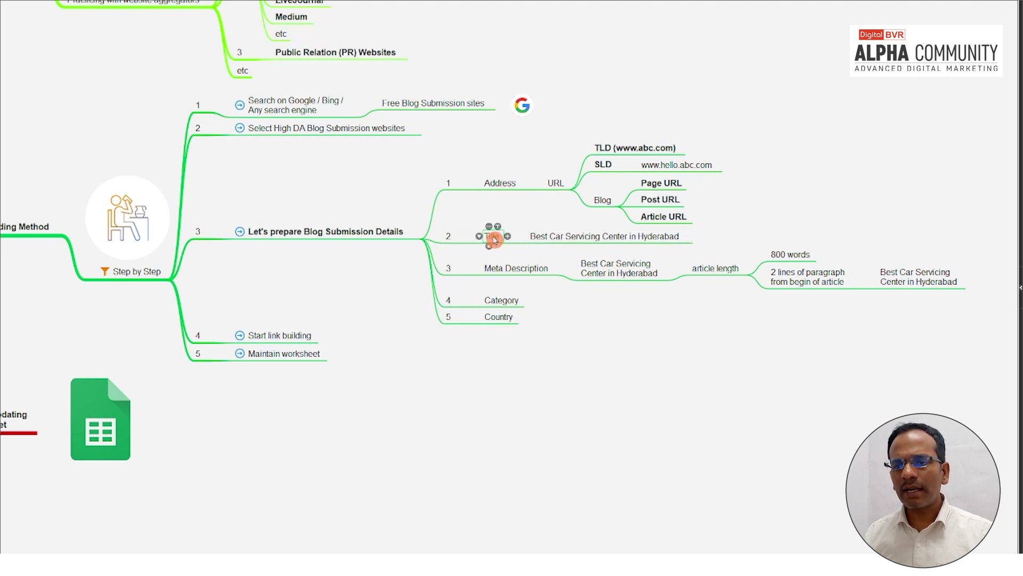
{"action": "left_click", "coordinate": [507, 268]}
{"action": "left_click", "coordinate": [506, 301]}
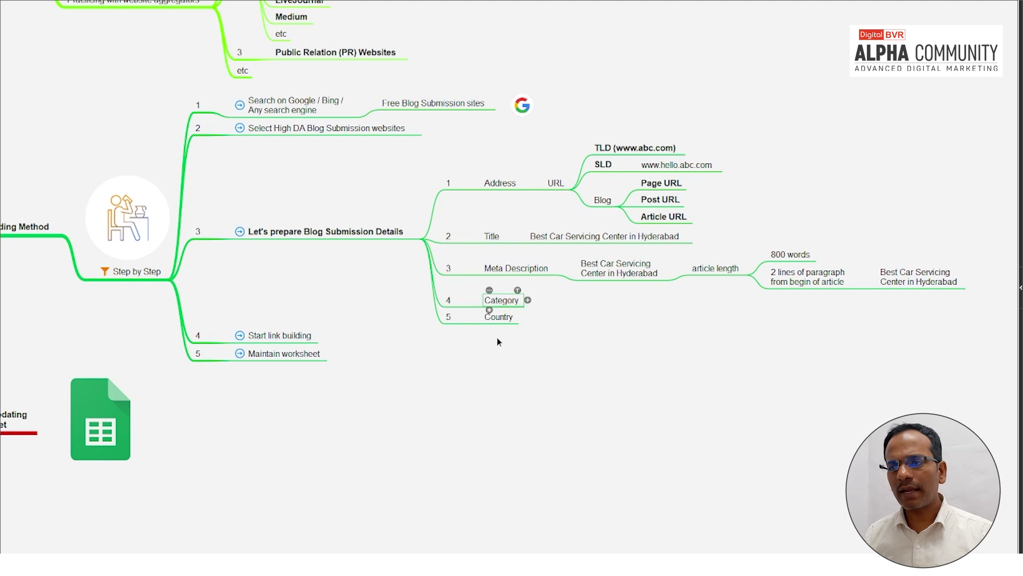
{"action": "left_click", "coordinate": [500, 183]}
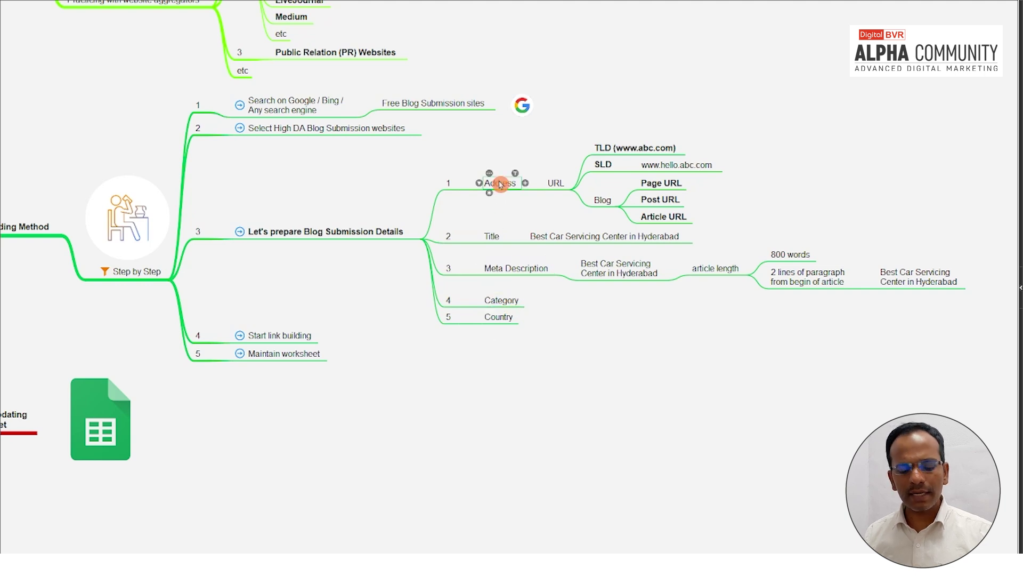
{"action": "key", "text": "ctrl+b"}
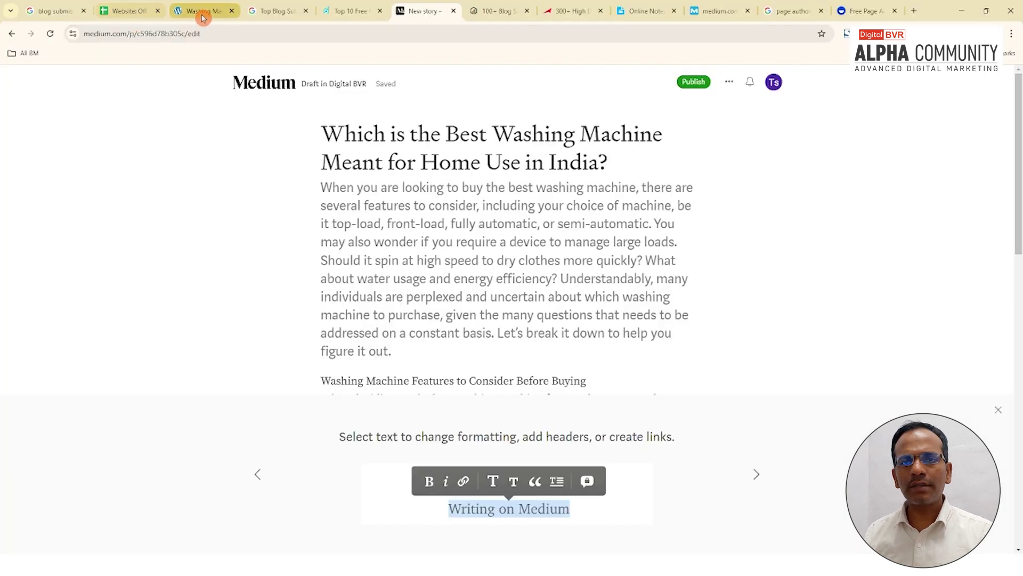
{"action": "left_click", "coordinate": [201, 11]}
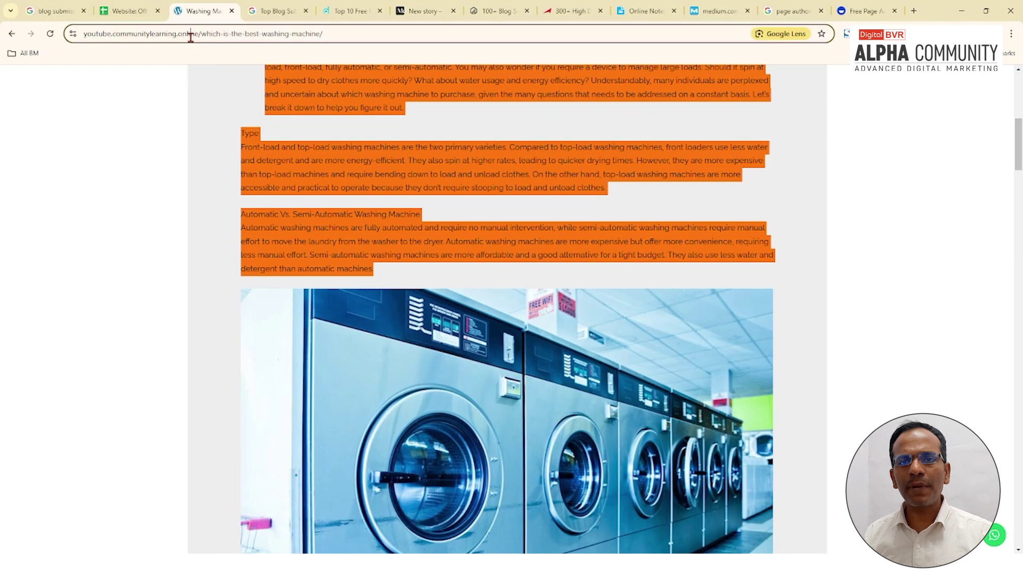
{"action": "left_click", "coordinate": [190, 36]}
{"action": "left_click", "coordinate": [211, 34]}
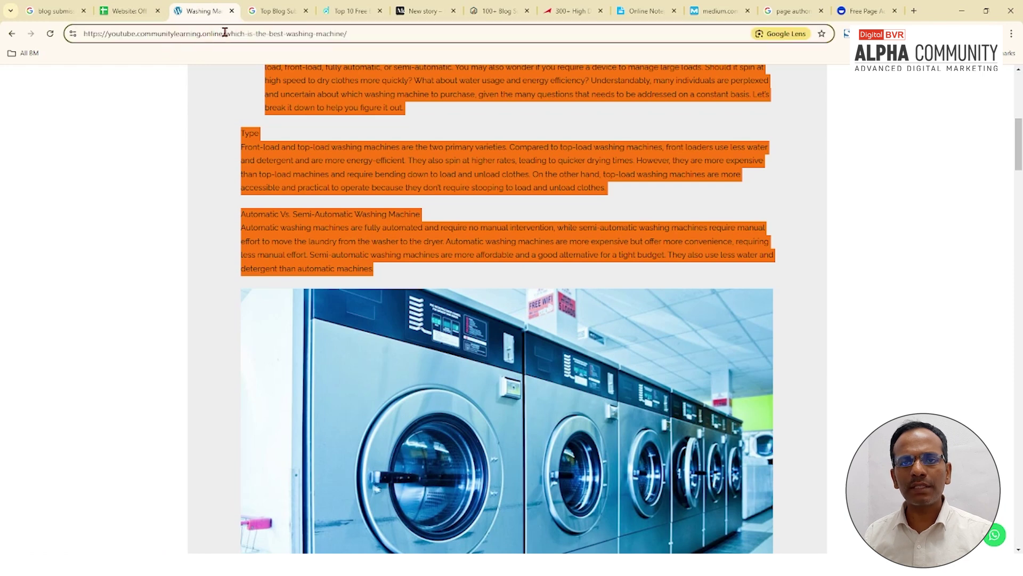
{"action": "left_click_drag", "start_coordinate": [225, 33], "coordinate": [36, 13]}
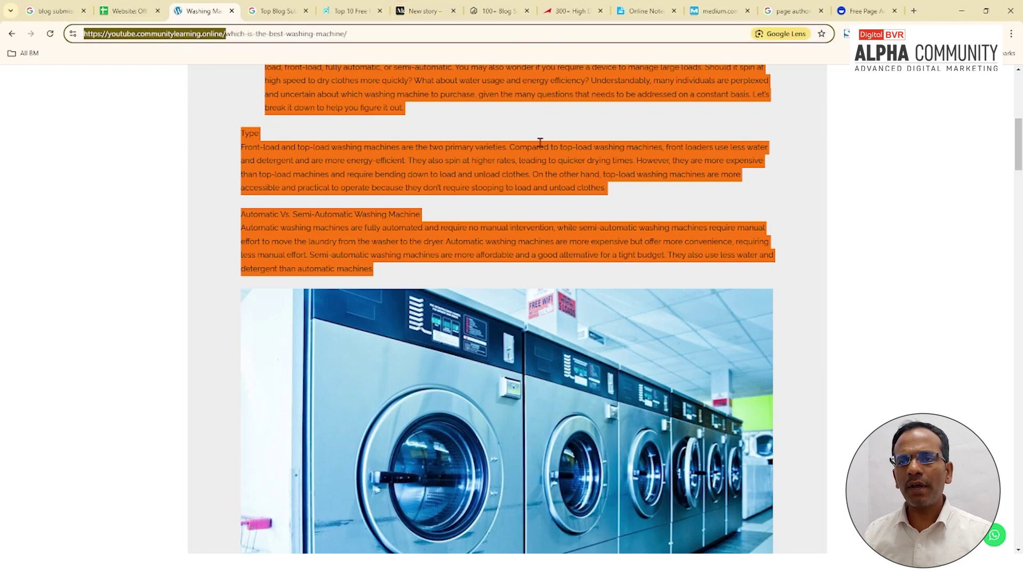
{"action": "left_click", "coordinate": [427, 12]}
{"action": "left_click", "coordinate": [501, 245]}
{"action": "scroll", "coordinate": [508, 282], "scroll_direction": "down", "scroll_amount": 1}
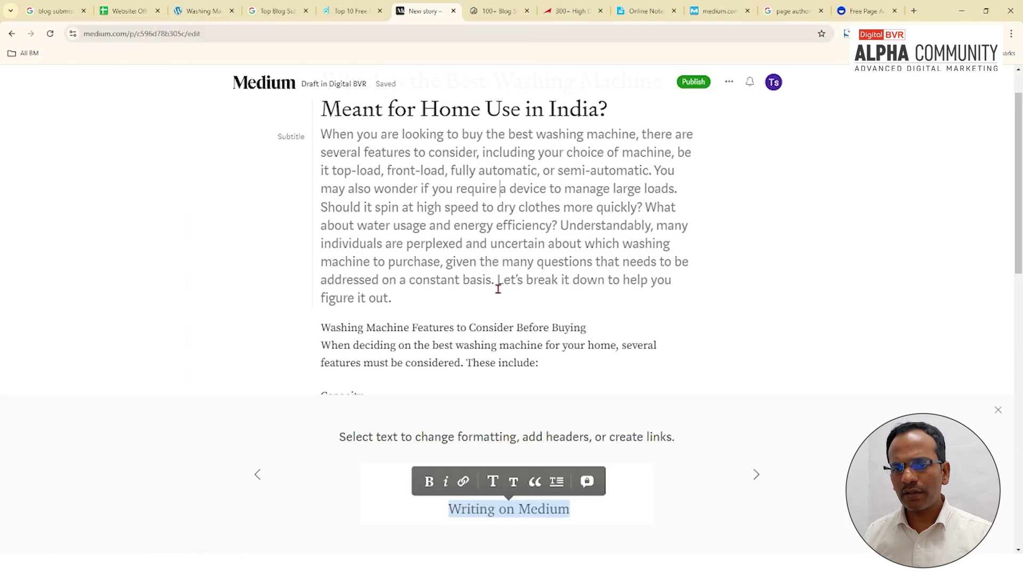
{"action": "scroll", "coordinate": [498, 288], "scroll_direction": "down", "scroll_amount": 2}
{"action": "scroll", "coordinate": [544, 285], "scroll_direction": "up", "scroll_amount": 3}
{"action": "left_click_drag", "start_coordinate": [558, 224], "coordinate": [648, 219]}
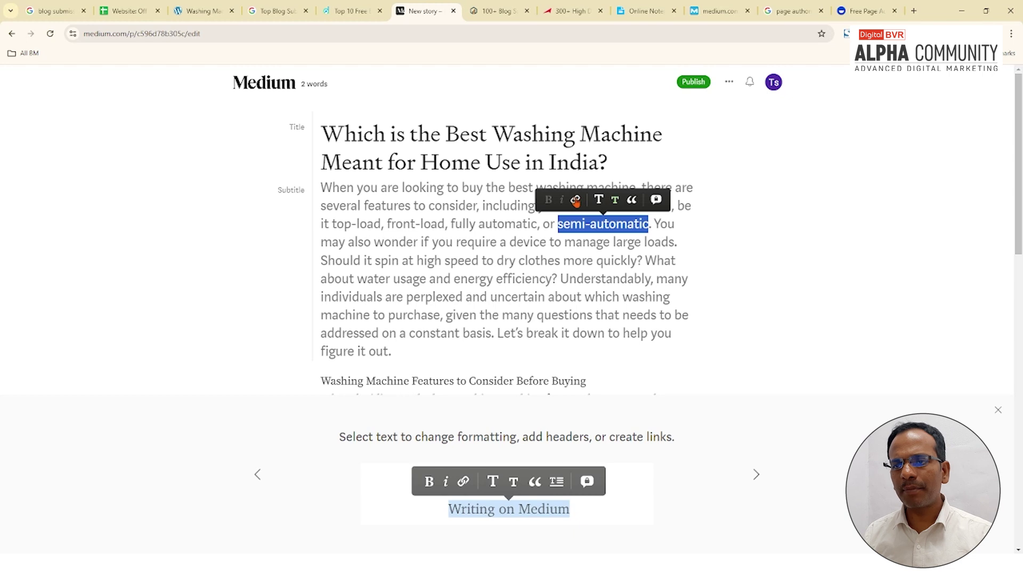
{"action": "left_click", "coordinate": [576, 200]}
{"action": "key", "text": "ctrl+v"}
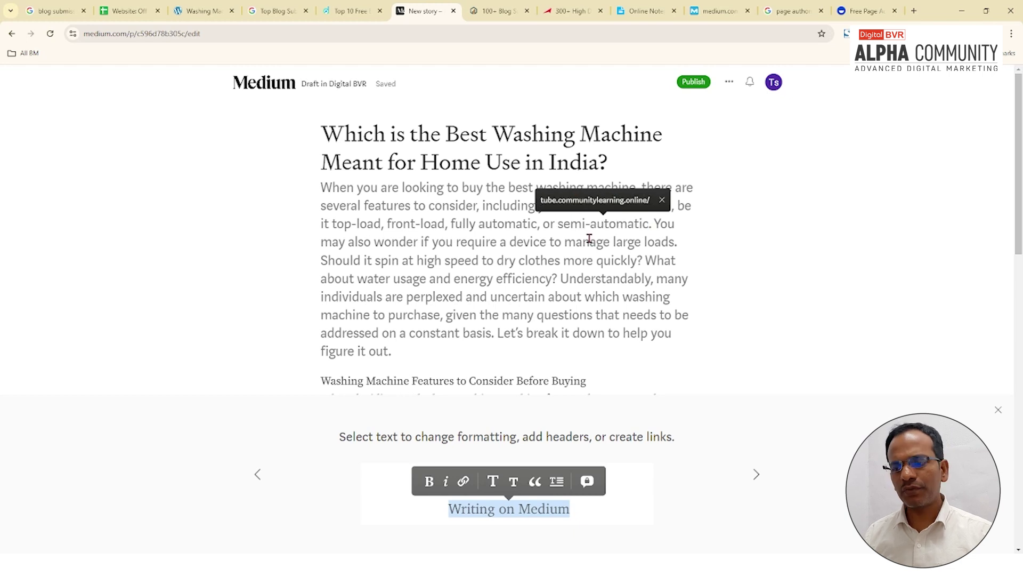
{"action": "key", "text": "Return"}
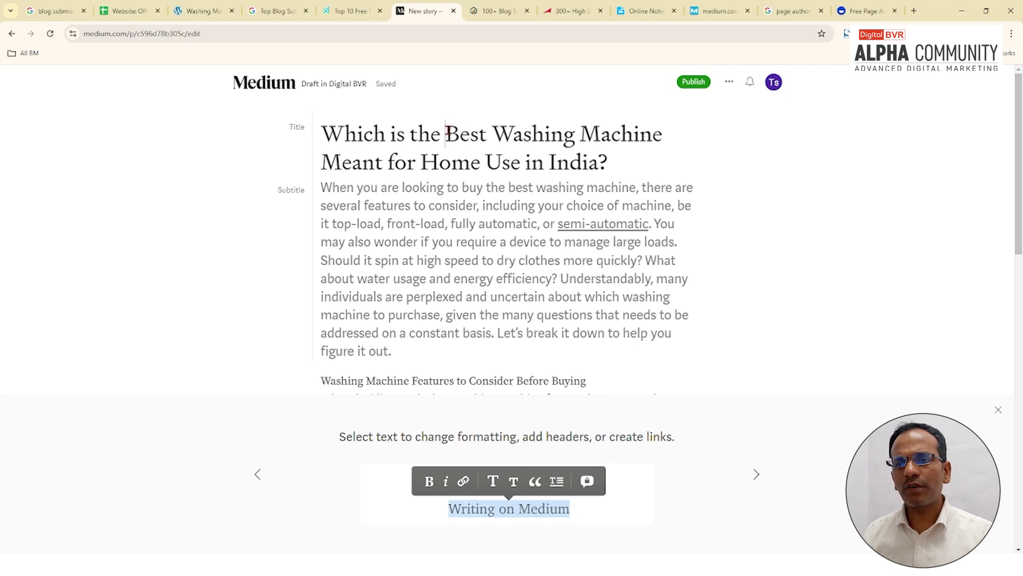
{"action": "left_click_drag", "start_coordinate": [446, 133], "coordinate": [663, 134]}
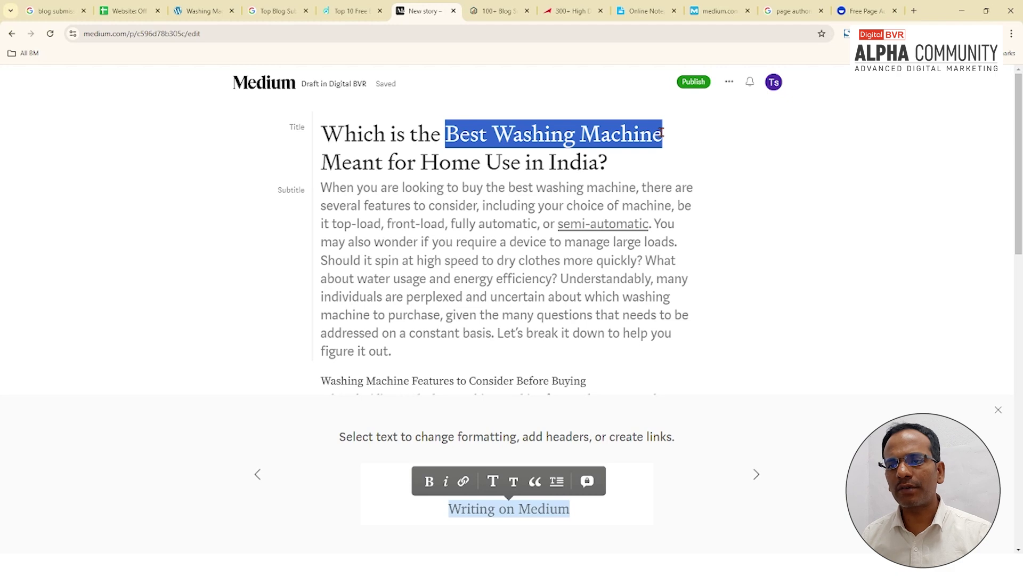
{"action": "left_click_drag", "start_coordinate": [663, 133], "coordinate": [663, 133]}
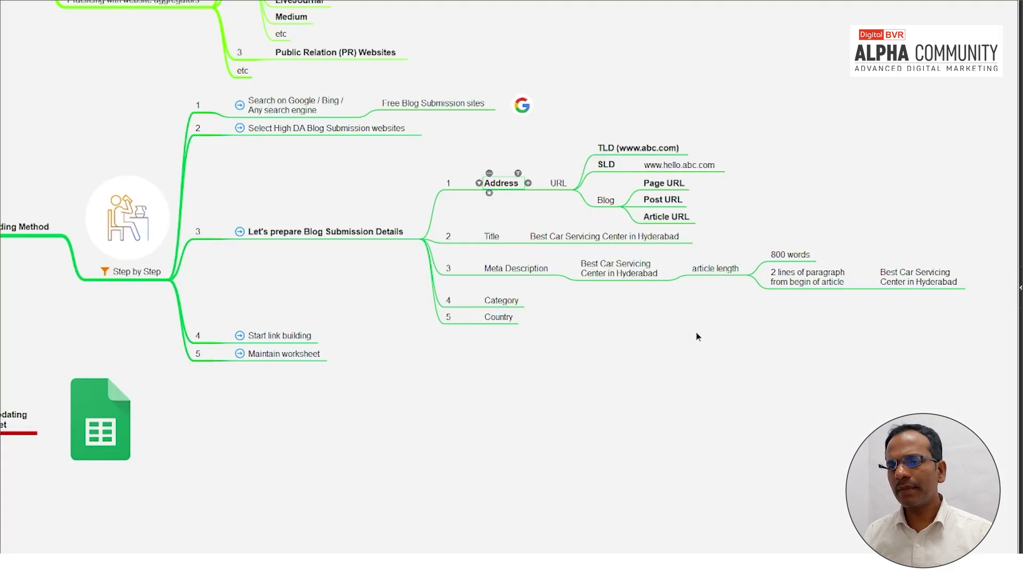
Step: Bold the Meta Description example node 'Best Car Servicing Center in Hyderabad'
{"action": "left_click_drag", "start_coordinate": [696, 336], "coordinate": [629, 319]}
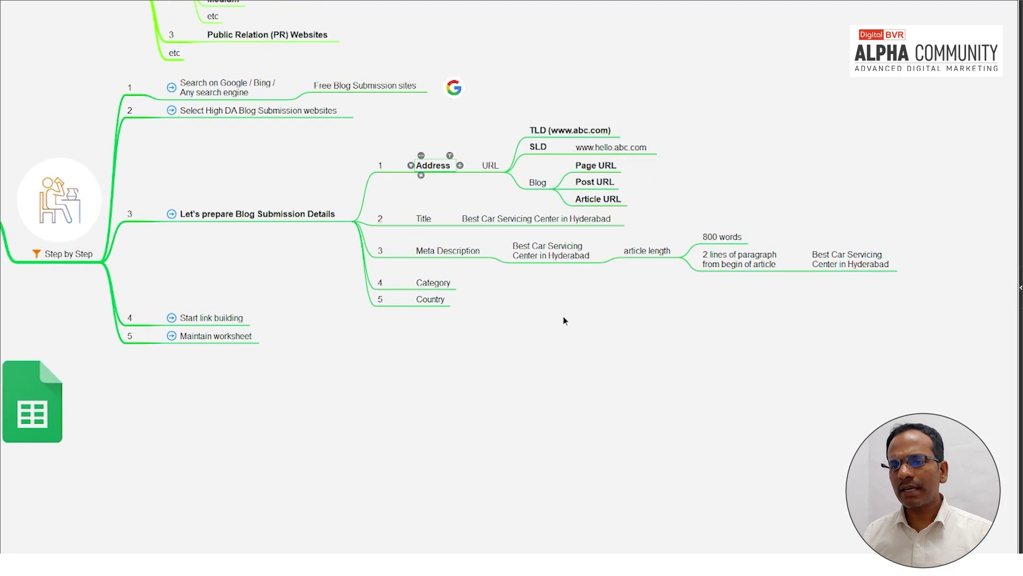
{"action": "scroll", "coordinate": [571, 348], "scroll_direction": "up", "scroll_amount": 2}
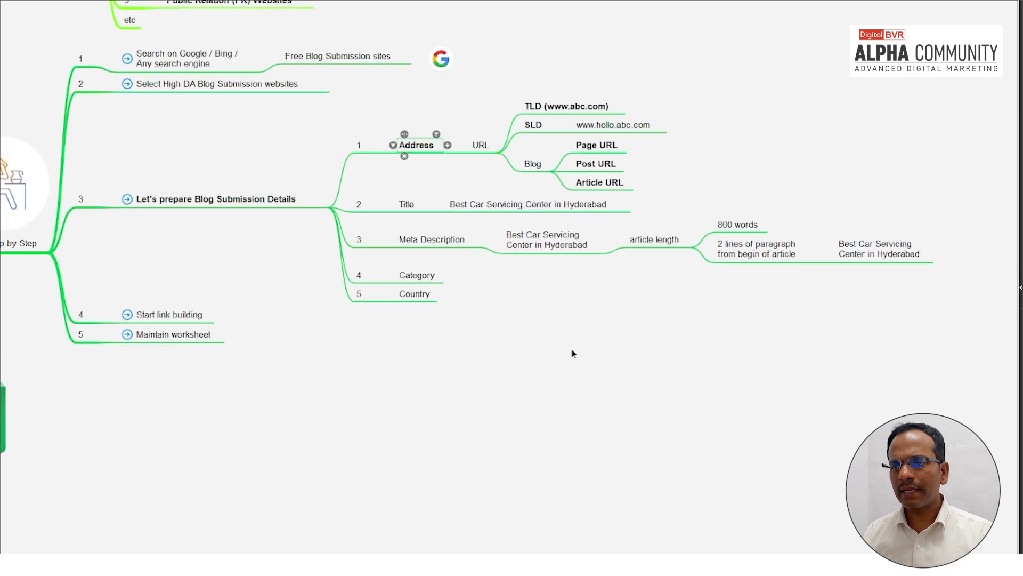
{"action": "left_click", "coordinate": [667, 237]}
{"action": "scroll", "coordinate": [706, 252], "scroll_direction": "right", "scroll_amount": 3}
{"action": "left_click", "coordinate": [345, 229]}
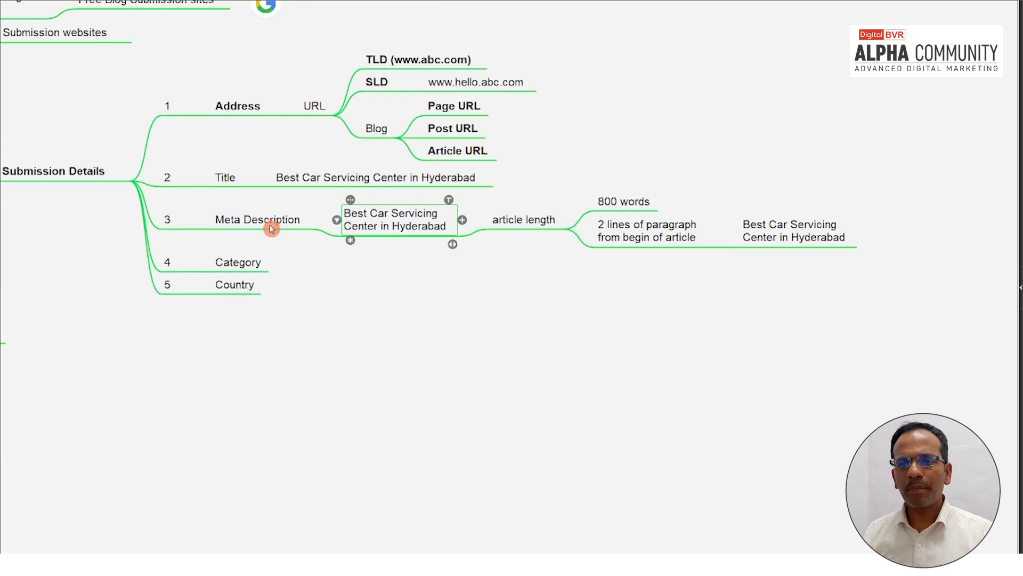
{"action": "left_click", "coordinate": [269, 223]}
{"action": "left_click", "coordinate": [373, 227]}
{"action": "key", "text": "ctrl+b"}
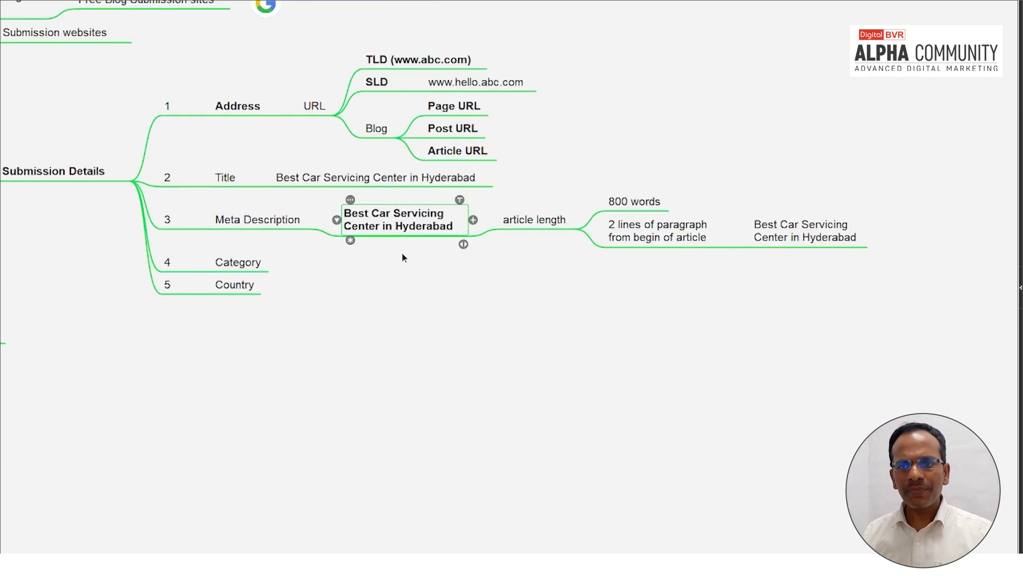
Step: Look over the article length, 800 words, Title and 2 lines nodes of the details branch
{"action": "left_click_drag", "start_coordinate": [397, 299], "coordinate": [530, 297]}
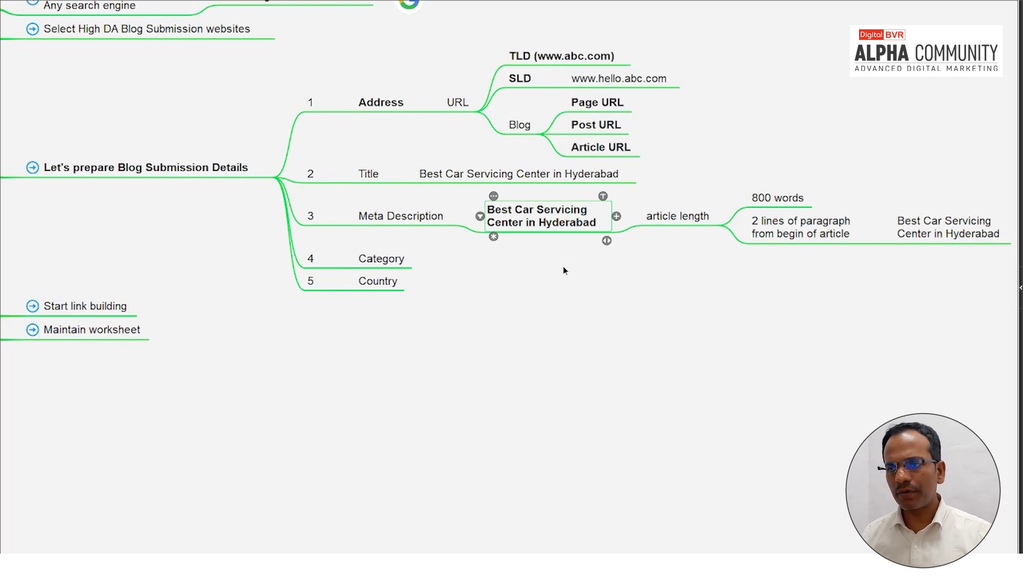
{"action": "left_click", "coordinate": [677, 216]}
{"action": "left_click", "coordinate": [768, 199]}
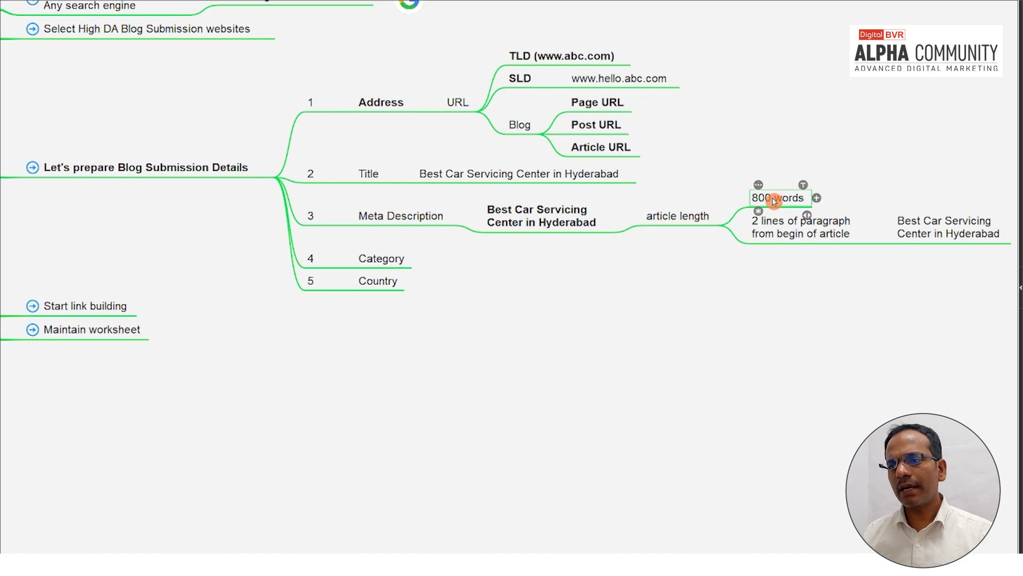
{"action": "left_click_drag", "start_coordinate": [793, 299], "coordinate": [499, 322]}
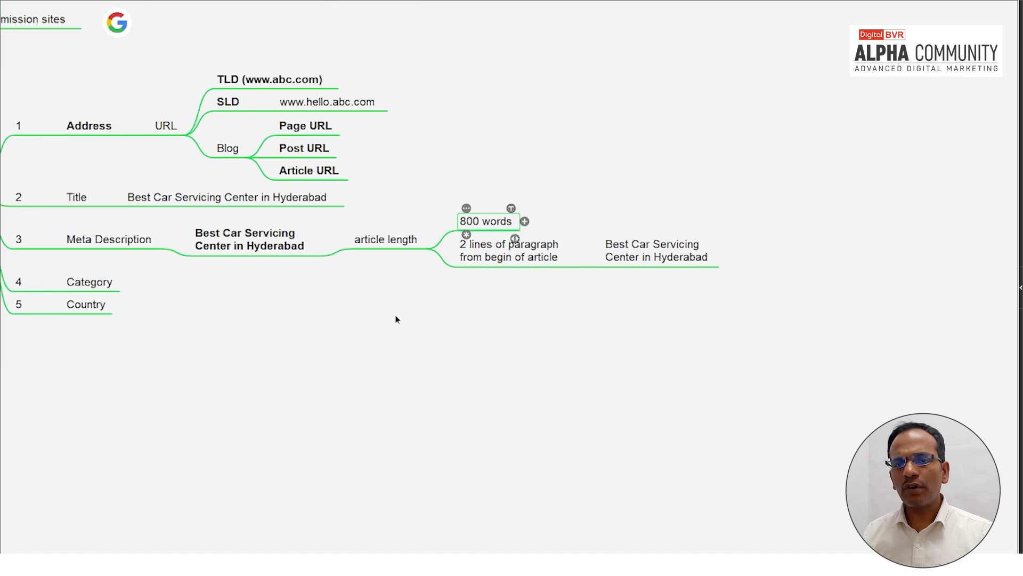
{"action": "left_click_drag", "start_coordinate": [397, 318], "coordinate": [551, 320]}
{"action": "left_click", "coordinate": [395, 232]}
{"action": "double_click", "coordinate": [354, 198]}
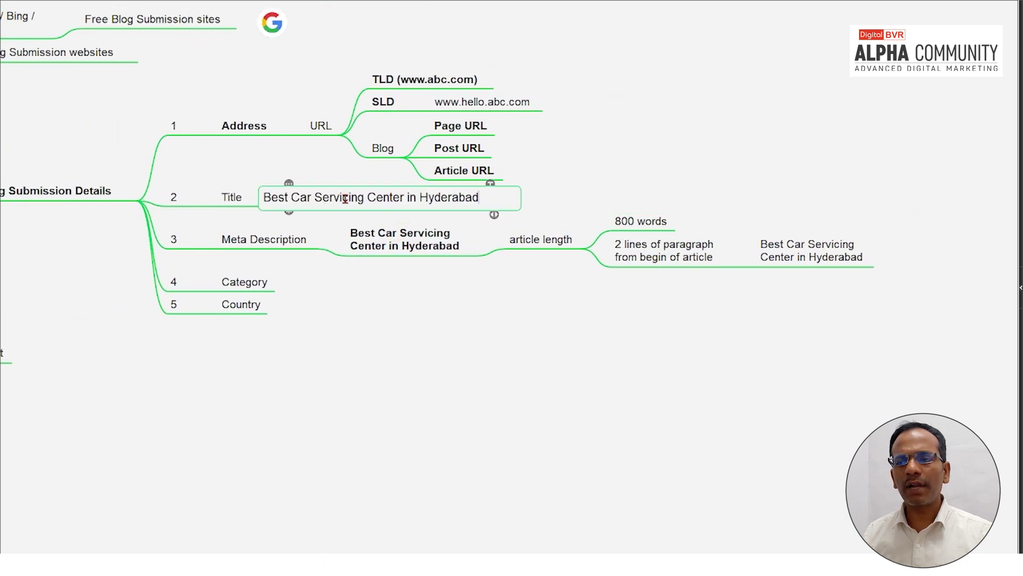
{"action": "left_click", "coordinate": [685, 254]}
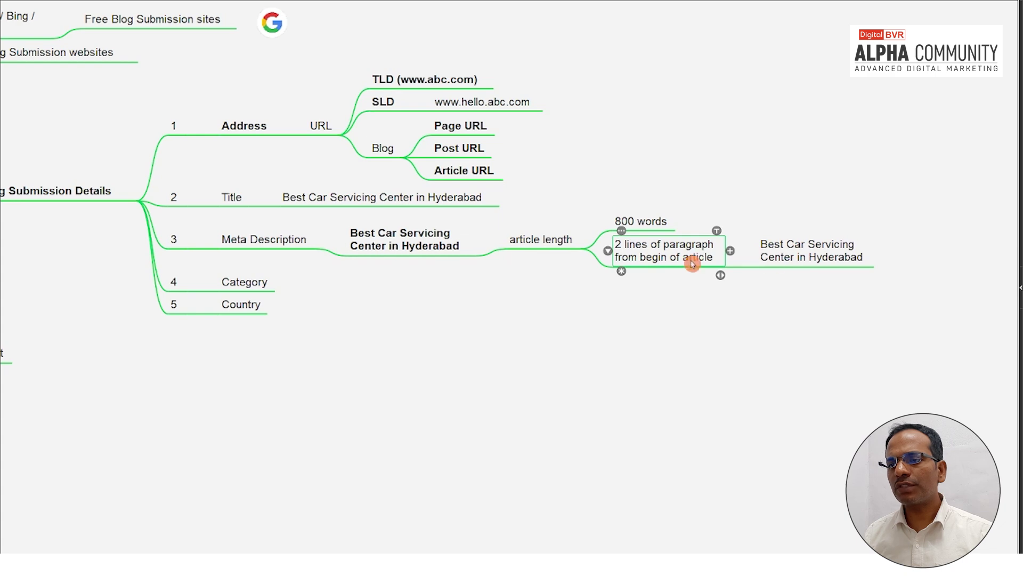
{"action": "left_click", "coordinate": [788, 254]}
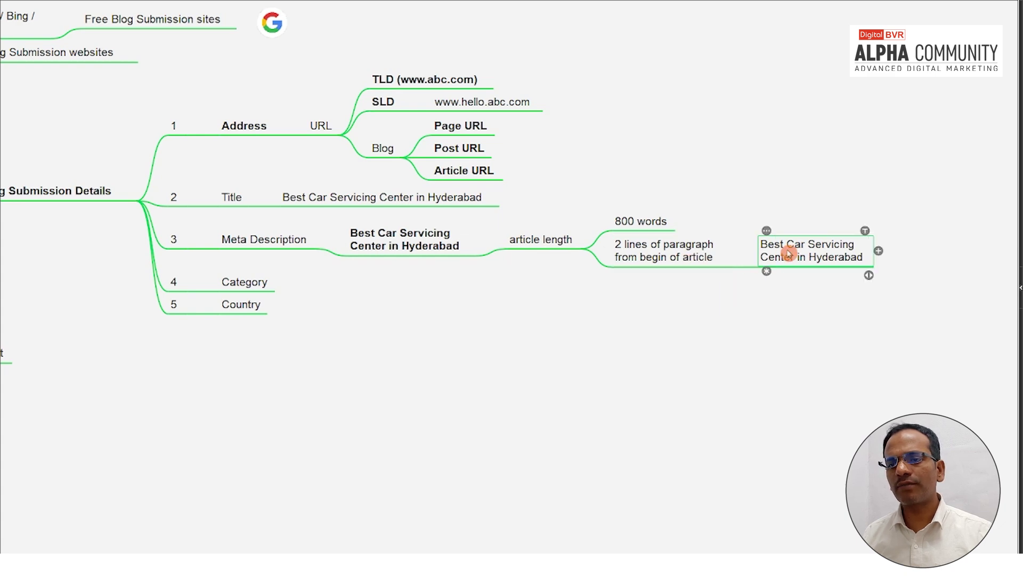
{"action": "left_click", "coordinate": [418, 245]}
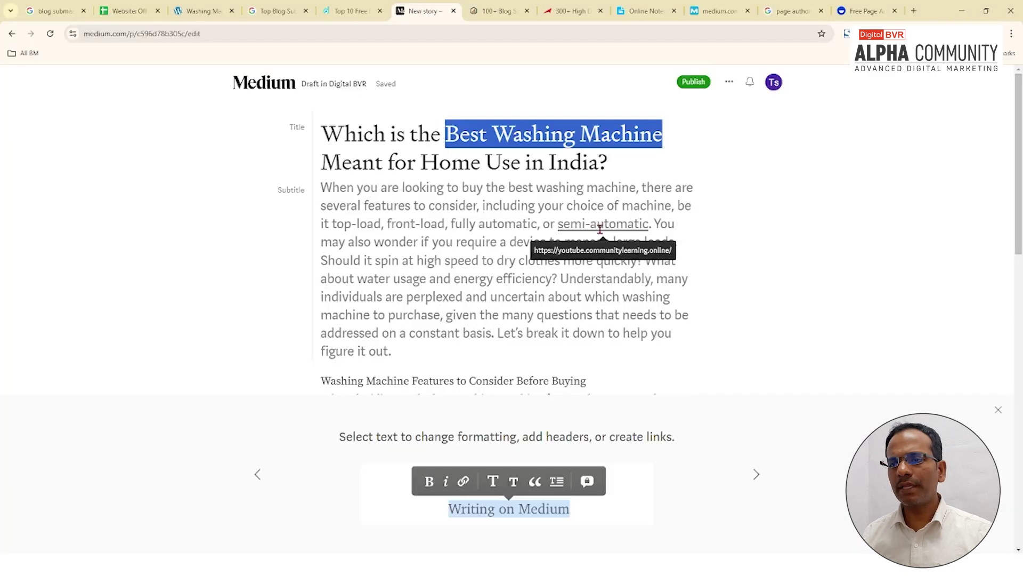
{"action": "left_click", "coordinate": [558, 185]}
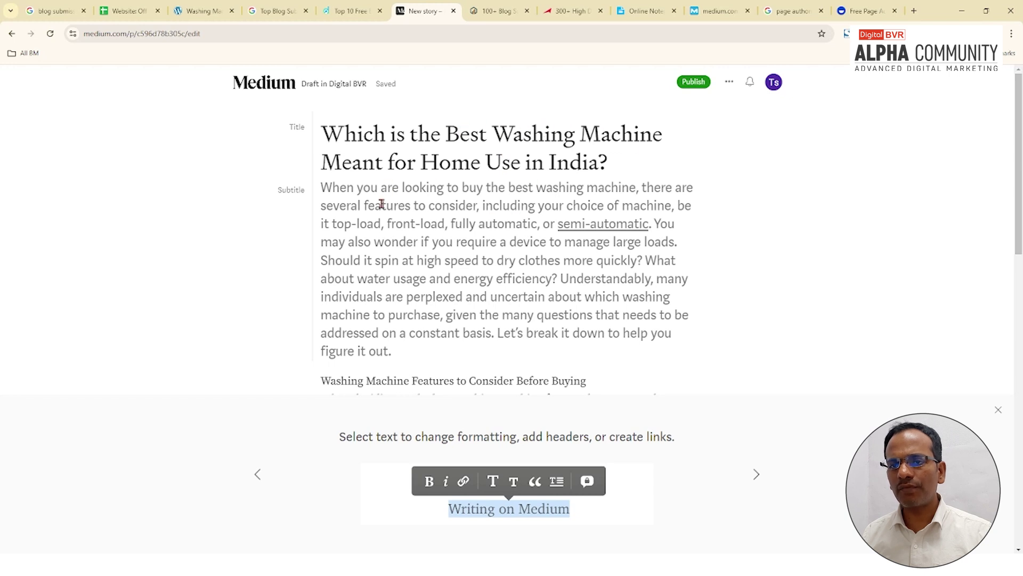
{"action": "left_click_drag", "start_coordinate": [331, 190], "coordinate": [574, 206]}
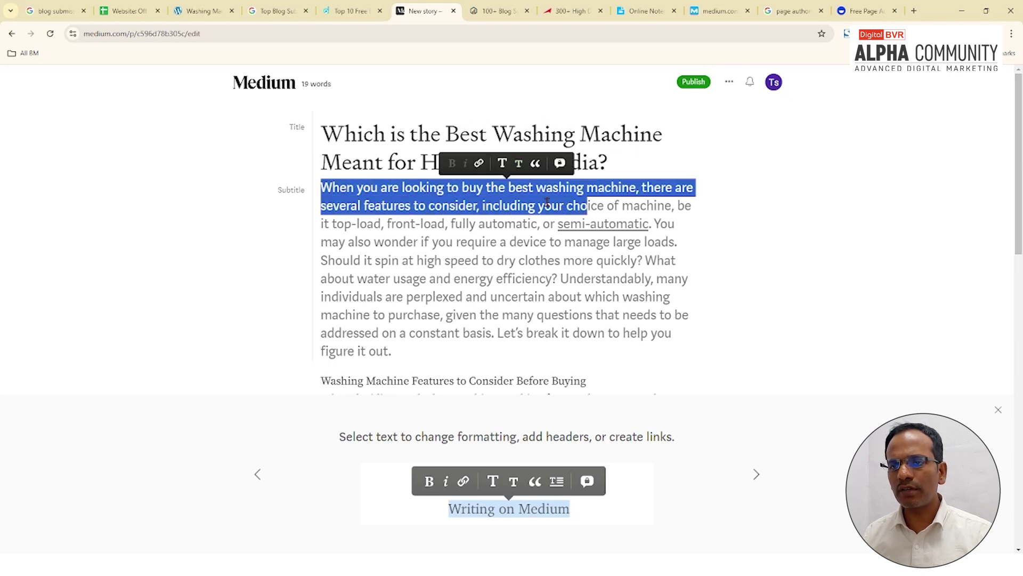
{"action": "left_click", "coordinate": [547, 191]}
{"action": "left_click_drag", "start_coordinate": [515, 188], "coordinate": [647, 187]}
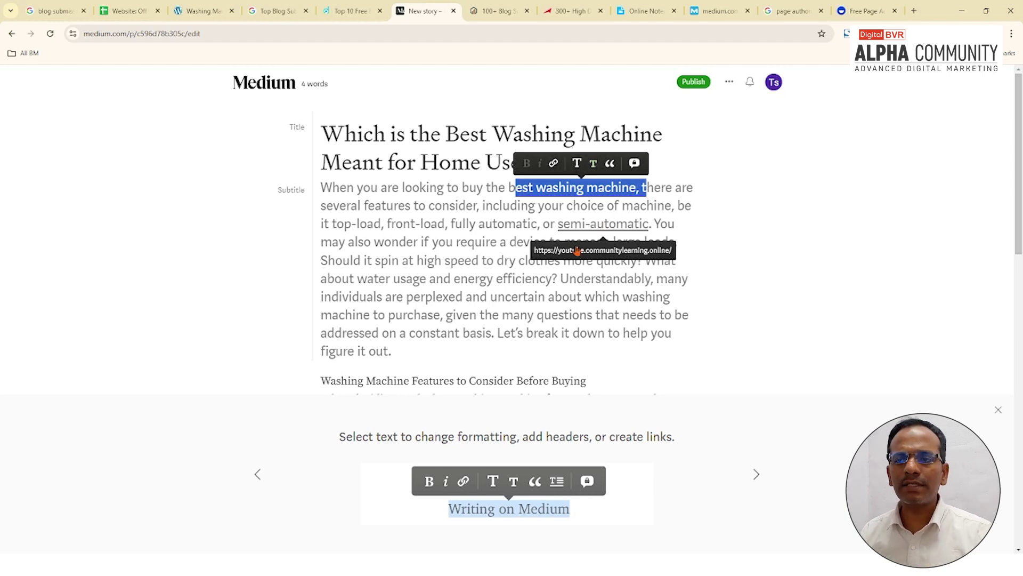
{"action": "left_click_drag", "start_coordinate": [329, 132], "coordinate": [622, 201]}
{"action": "left_click", "coordinate": [621, 201]}
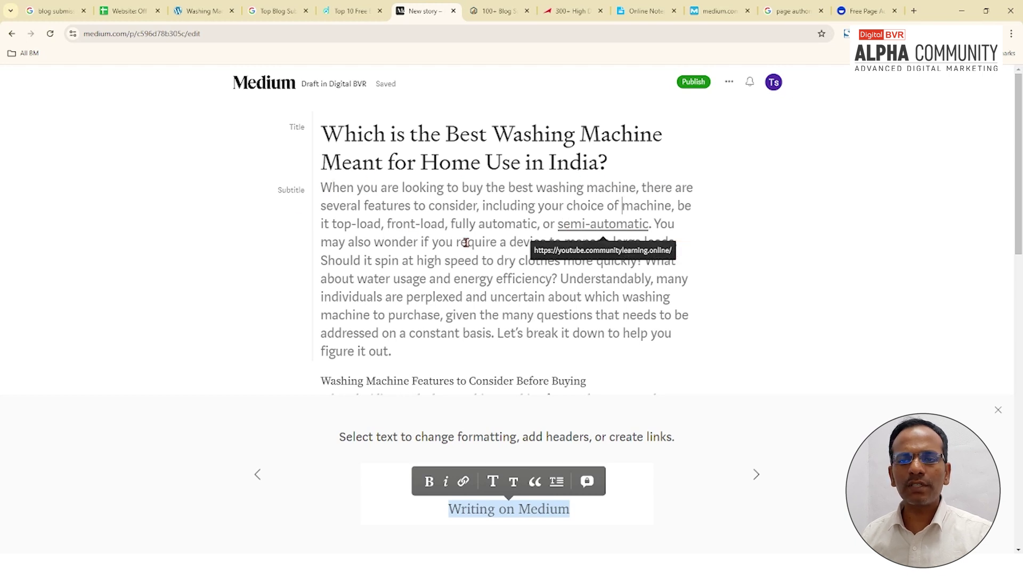
{"action": "scroll", "coordinate": [526, 287], "scroll_direction": "down", "scroll_amount": 2}
{"action": "scroll", "coordinate": [525, 289], "scroll_direction": "up", "scroll_amount": 2}
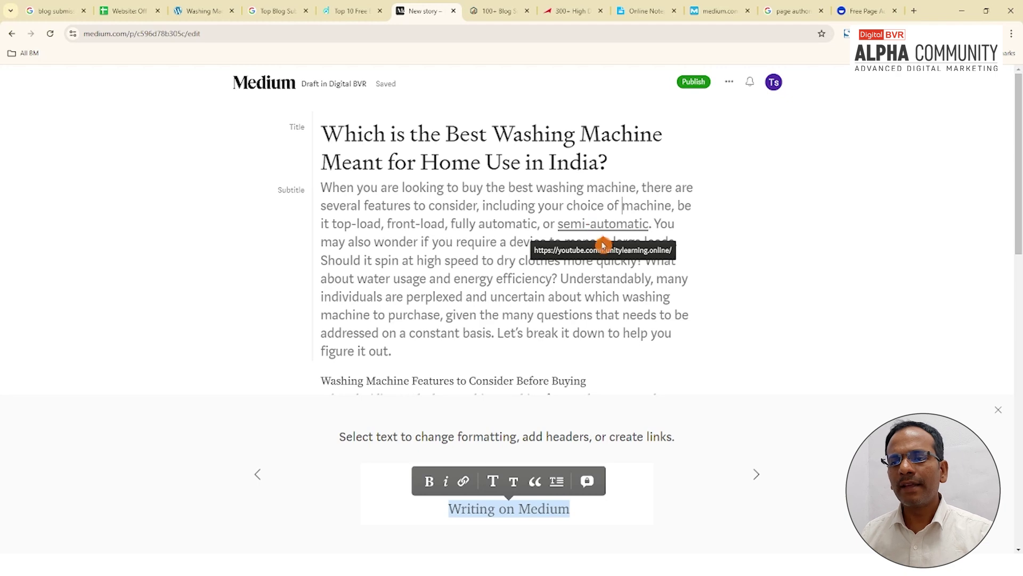
Step: Take the washing-machine blog post's web address from the WordPress tab
{"action": "left_click", "coordinate": [203, 14]}
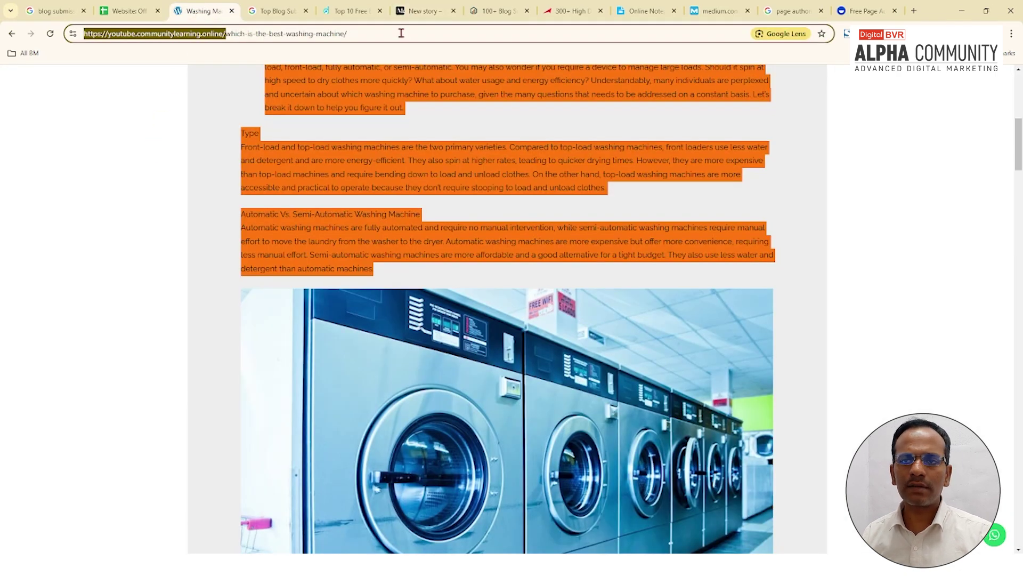
{"action": "left_click", "coordinate": [421, 11]}
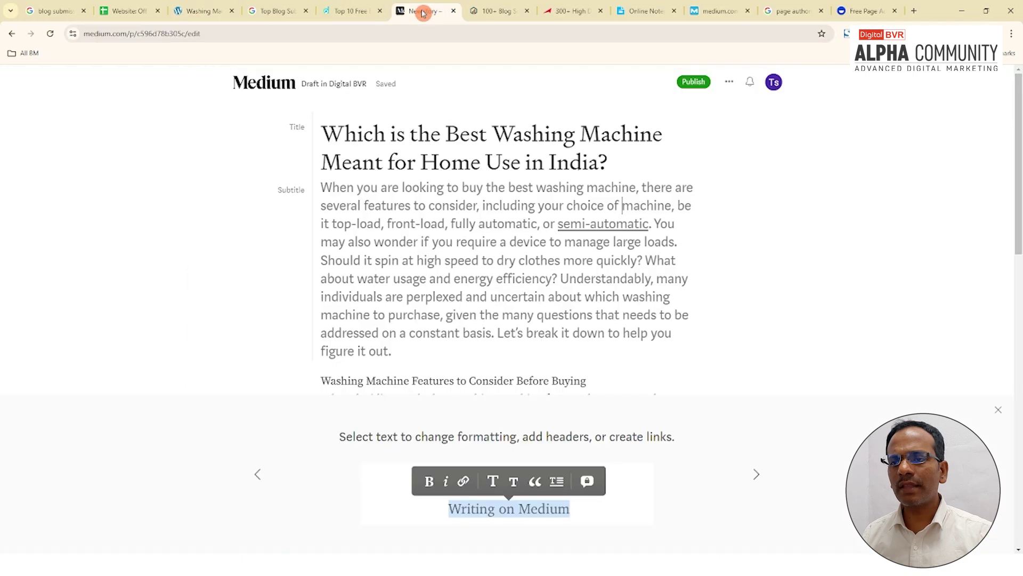
{"action": "scroll", "coordinate": [456, 308], "scroll_direction": "down", "scroll_amount": 8}
{"action": "scroll", "coordinate": [423, 279], "scroll_direction": "up", "scroll_amount": 6}
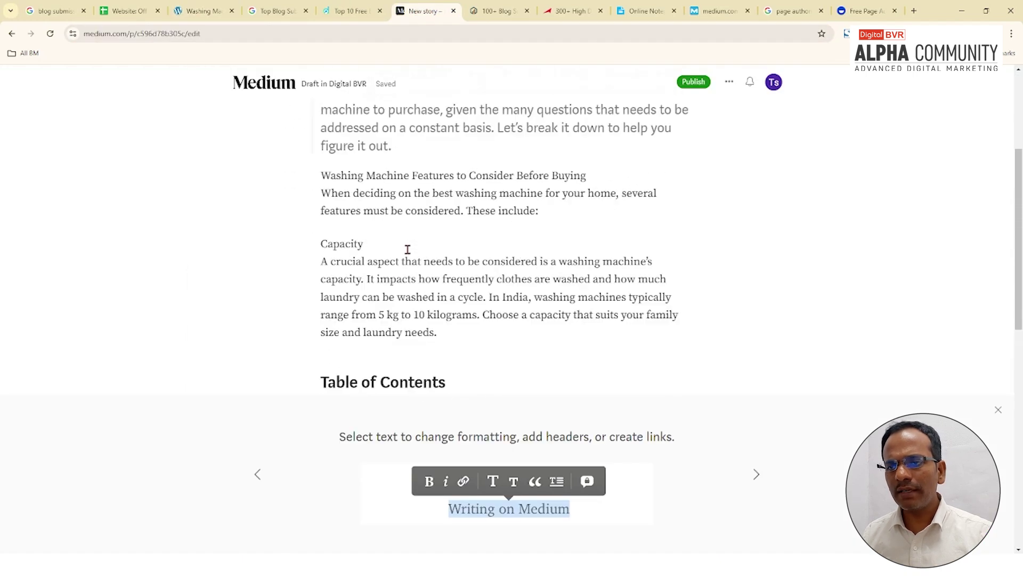
{"action": "triple_click", "coordinate": [471, 226]}
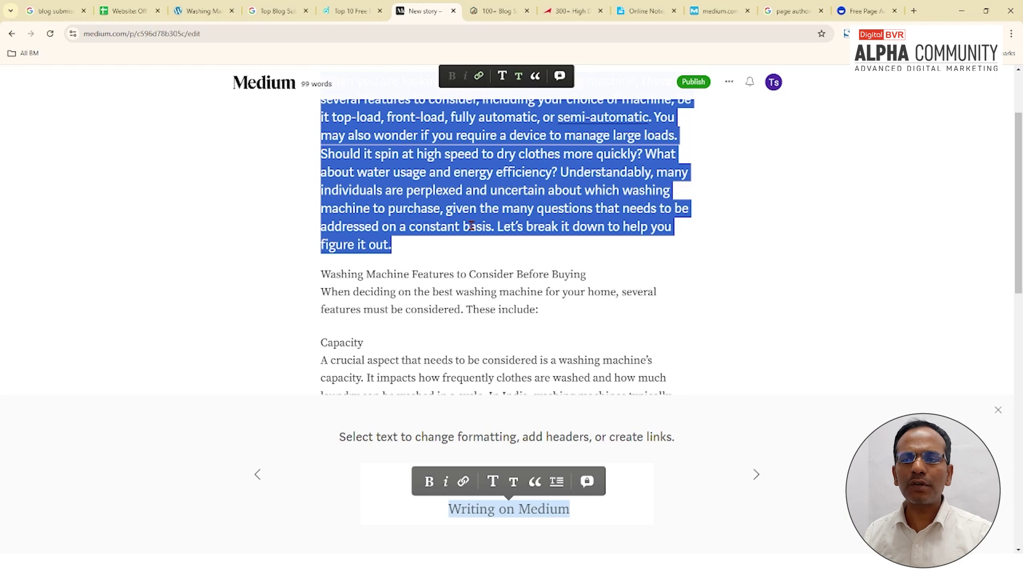
{"action": "left_click", "coordinate": [519, 209]}
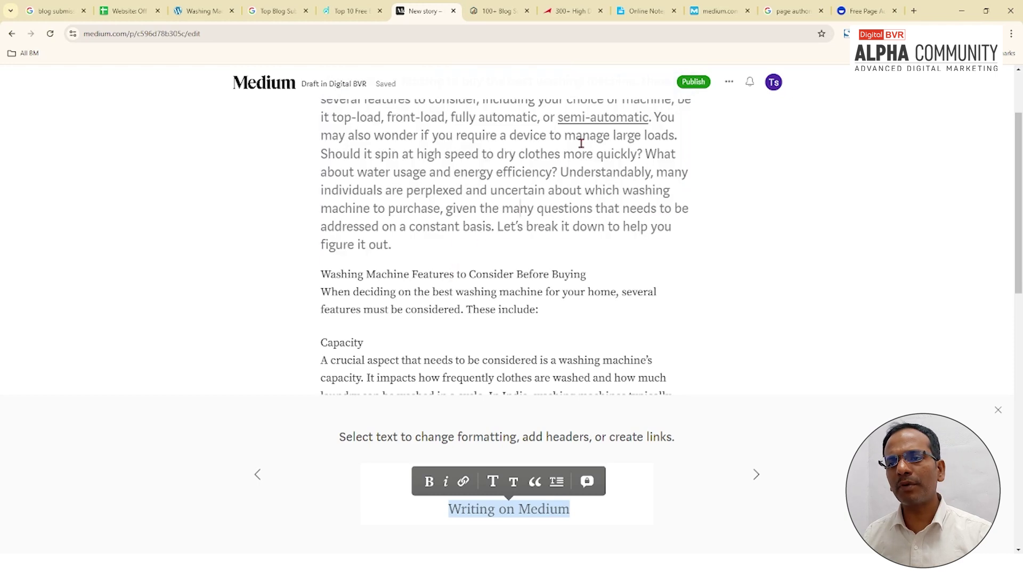
{"action": "left_click", "coordinate": [204, 11]}
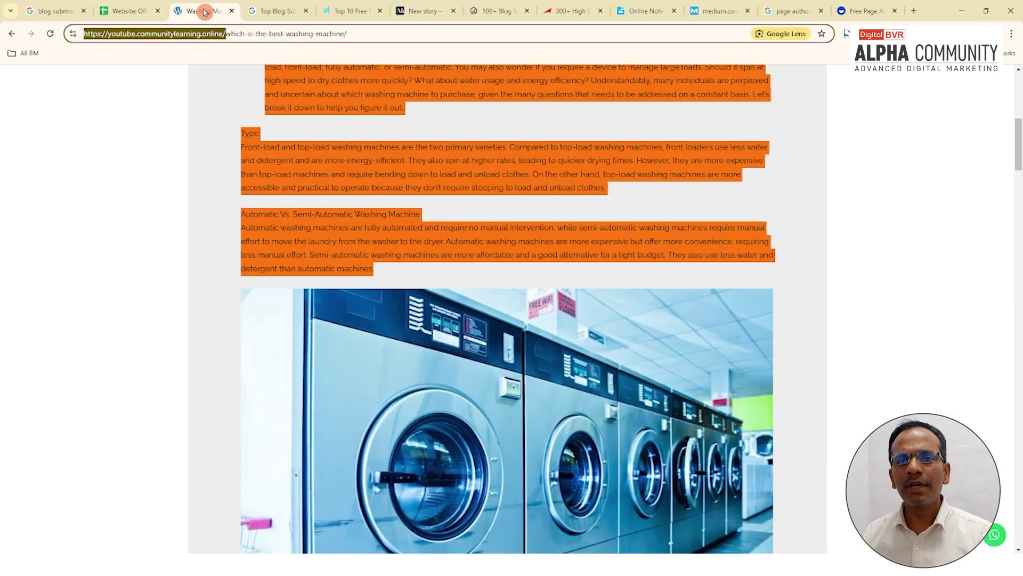
{"action": "left_click", "coordinate": [229, 33]}
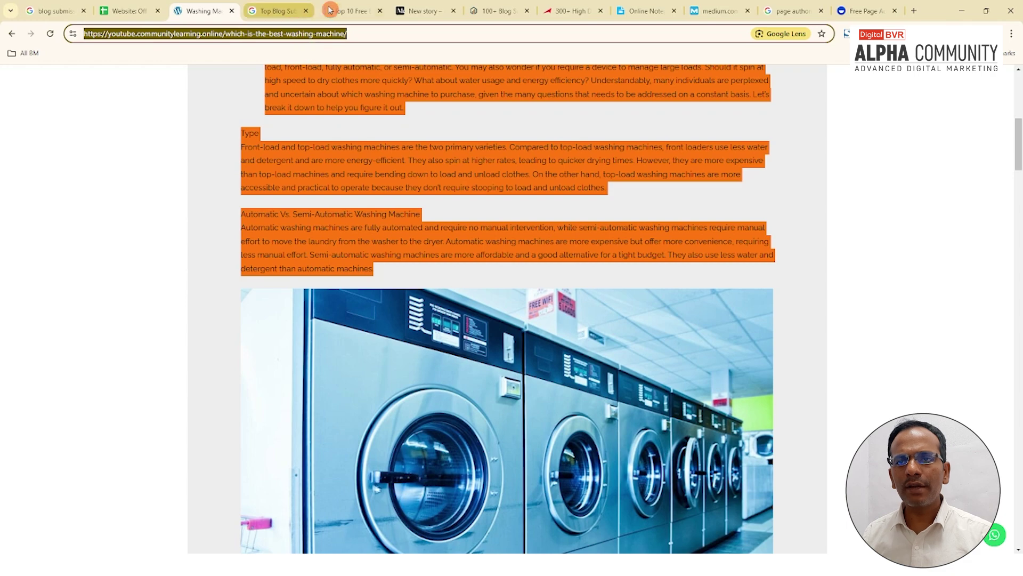
{"action": "left_click", "coordinate": [347, 11]}
{"action": "left_click", "coordinate": [429, 12]}
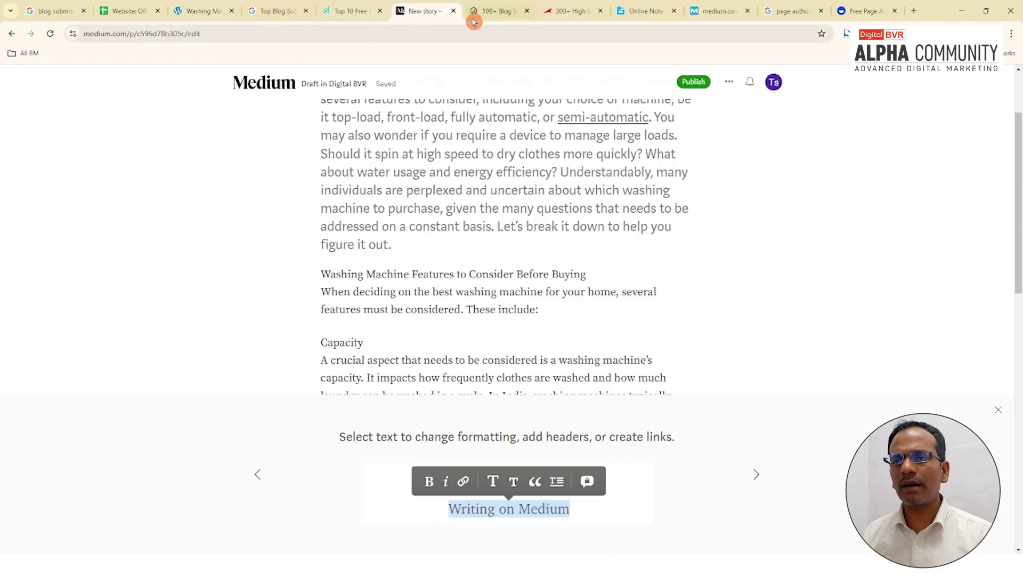
Step: Link 'washing machines' in the Capacity paragraph to the blog post URL
{"action": "scroll", "coordinate": [544, 235], "scroll_direction": "down", "scroll_amount": 3}
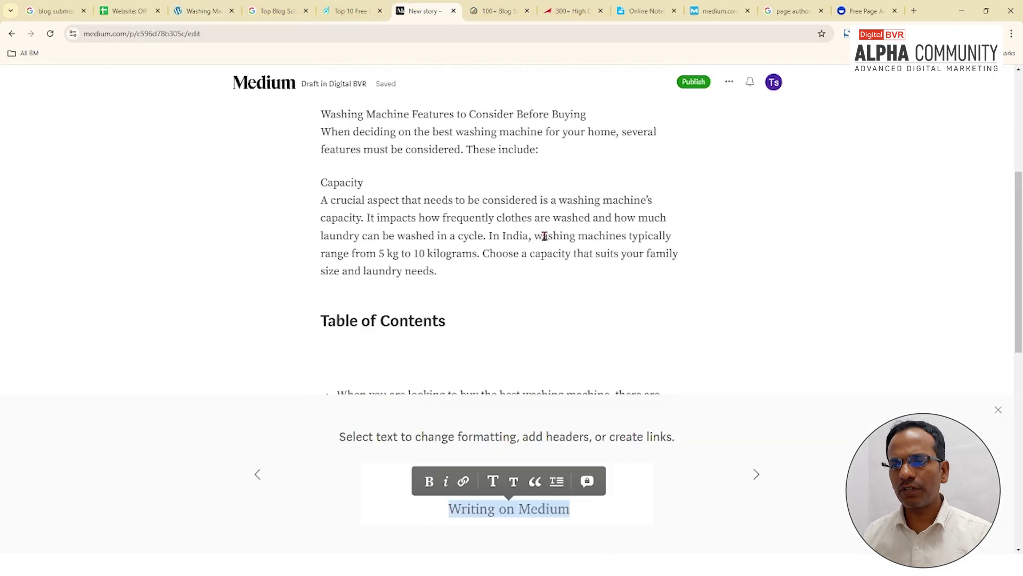
{"action": "left_click_drag", "start_coordinate": [534, 236], "coordinate": [626, 235]}
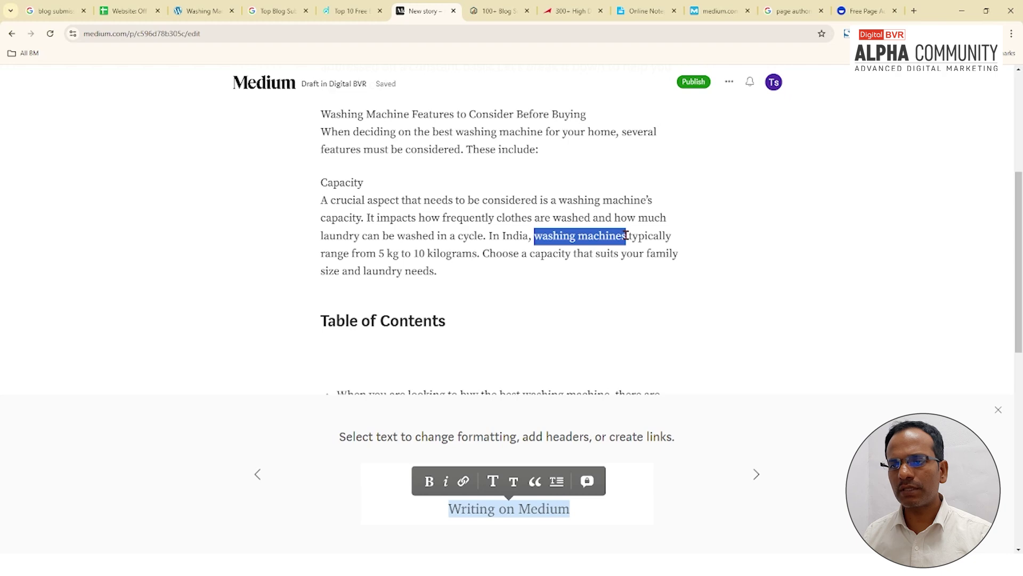
{"action": "key", "text": "ctrl+k"}
{"action": "key", "text": "ctrl+v"}
{"action": "key", "text": "Return"}
Step: Try heading style on the intro paragraph, then revert it to normal text
{"action": "scroll", "coordinate": [441, 262], "scroll_direction": "up", "scroll_amount": 4}
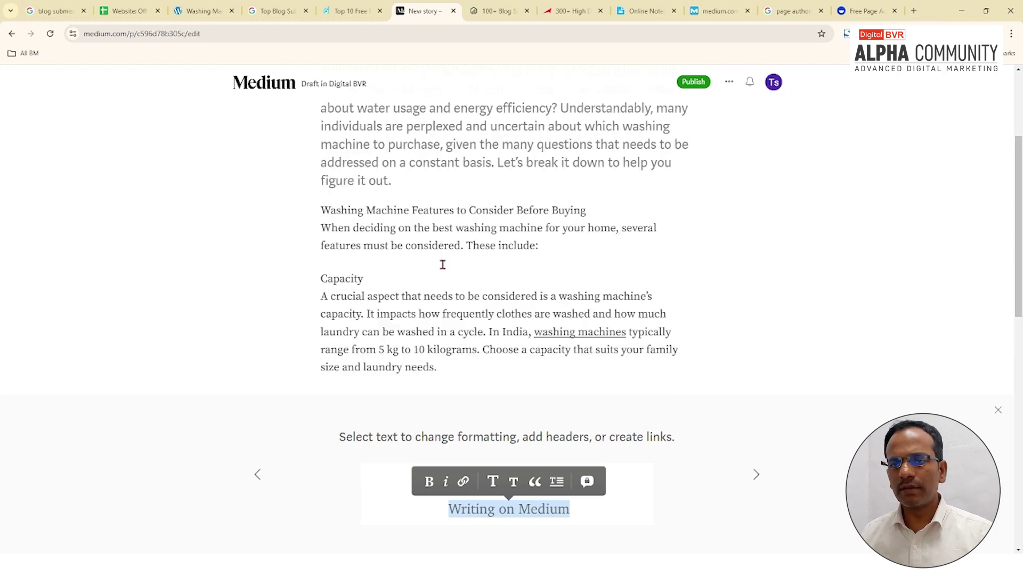
{"action": "double_click", "coordinate": [436, 243]}
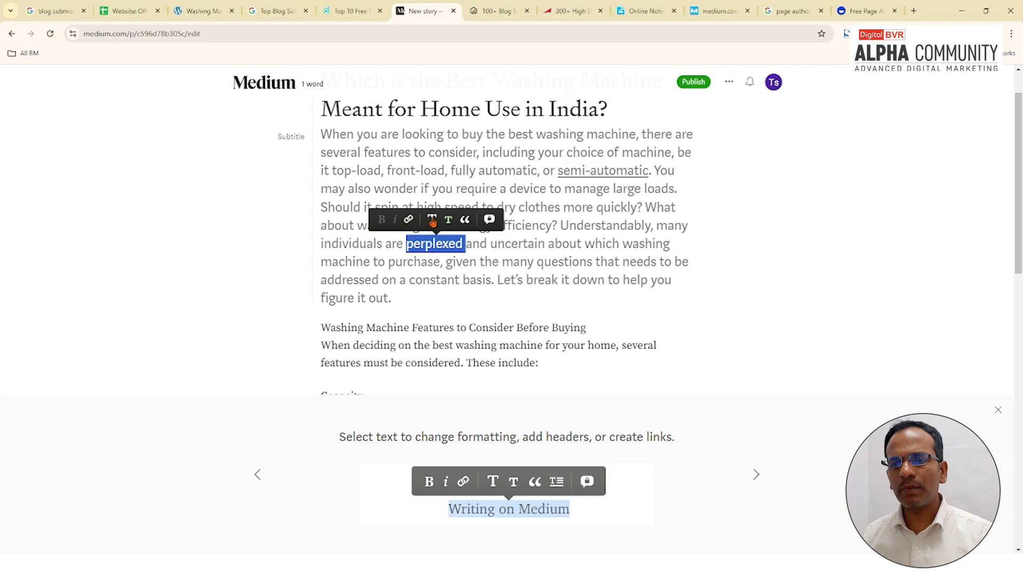
{"action": "left_click", "coordinate": [432, 219]}
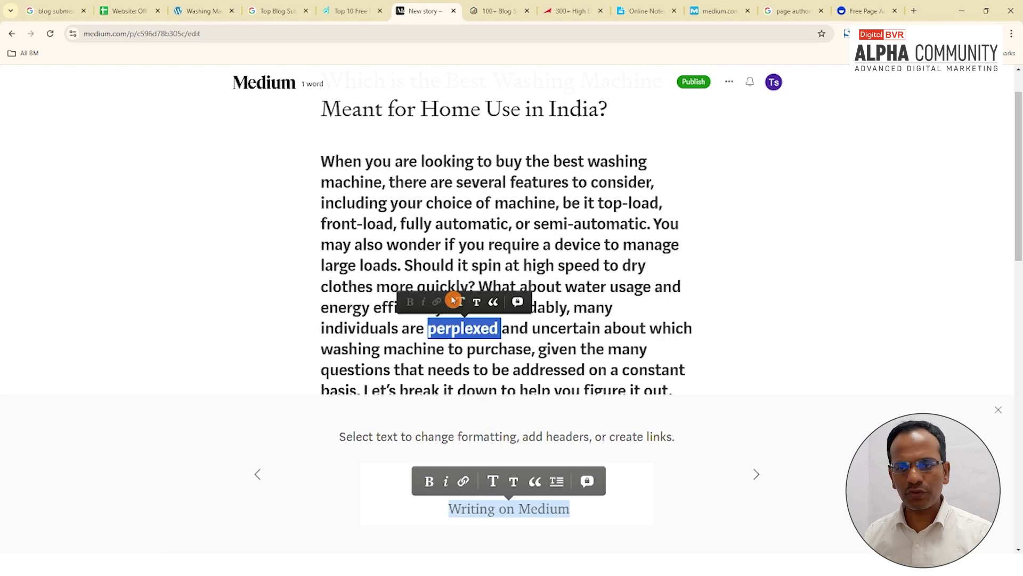
{"action": "left_click", "coordinate": [455, 301]}
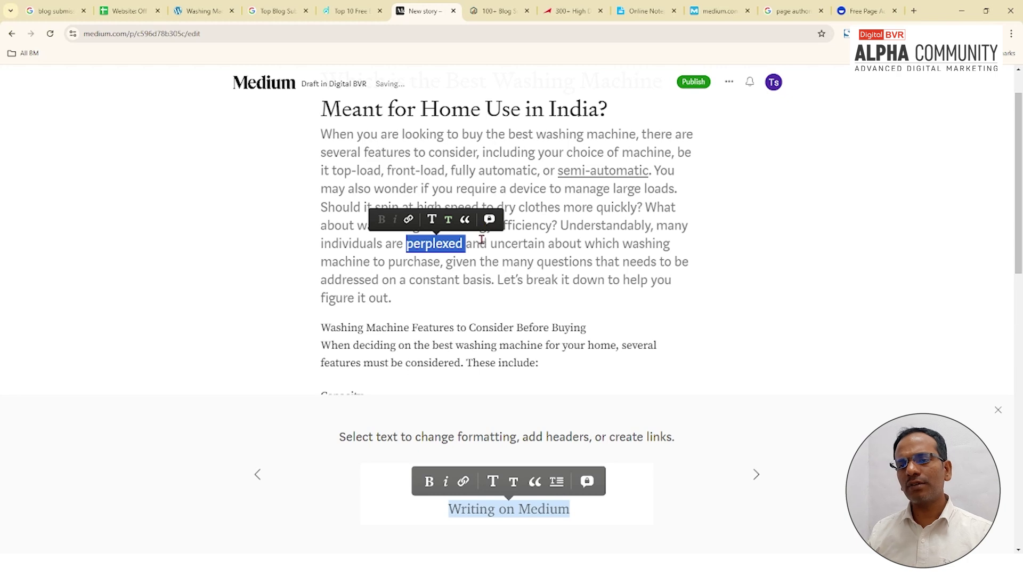
Step: Scroll through the draft and page through Medium's writing tips
{"action": "scroll", "coordinate": [481, 243], "scroll_direction": "down", "scroll_amount": 15}
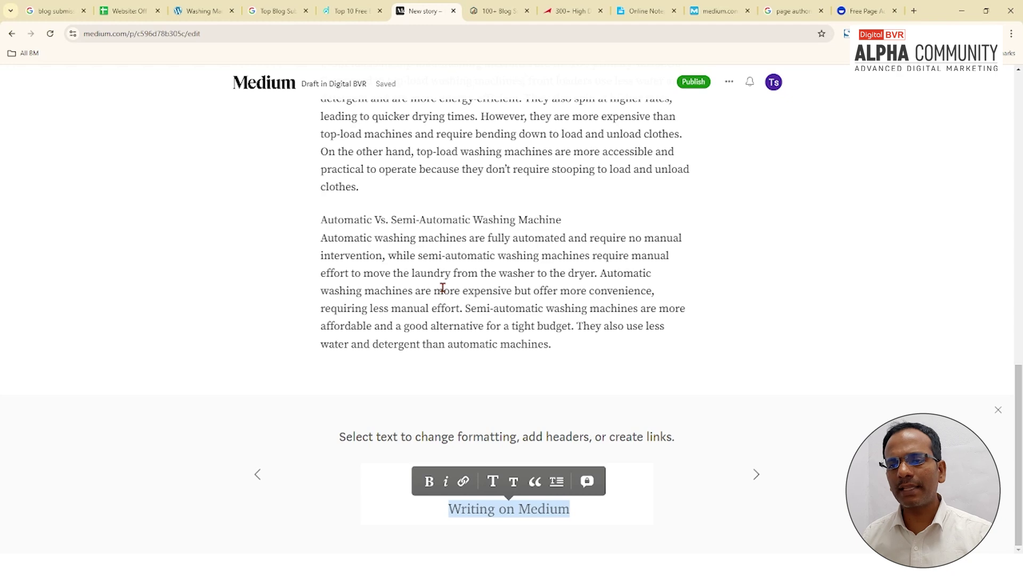
{"action": "scroll", "coordinate": [553, 397], "scroll_direction": "up", "scroll_amount": 5}
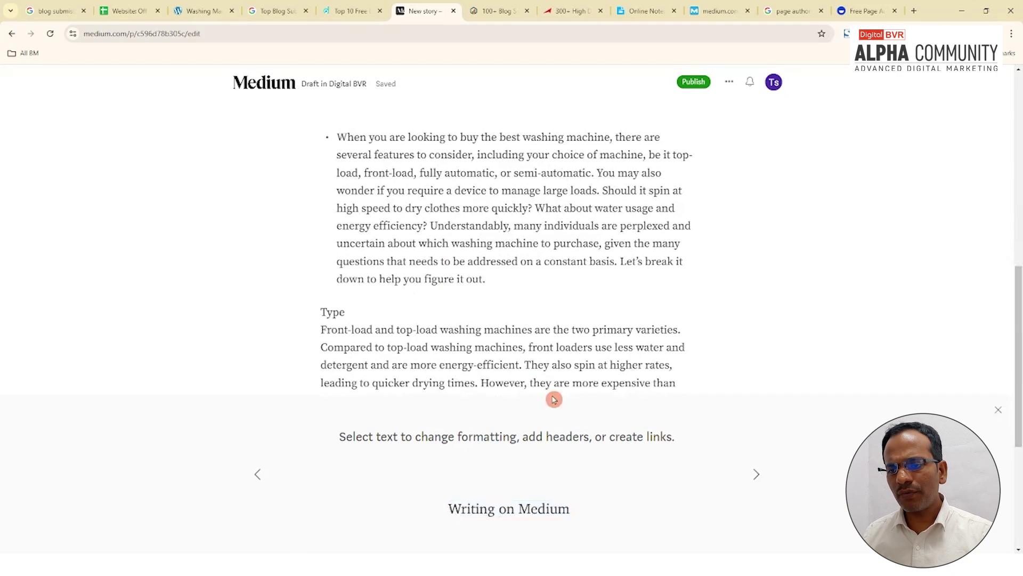
{"action": "scroll", "coordinate": [693, 426], "scroll_direction": "down", "scroll_amount": 4}
{"action": "scroll", "coordinate": [467, 303], "scroll_direction": "down", "scroll_amount": 2}
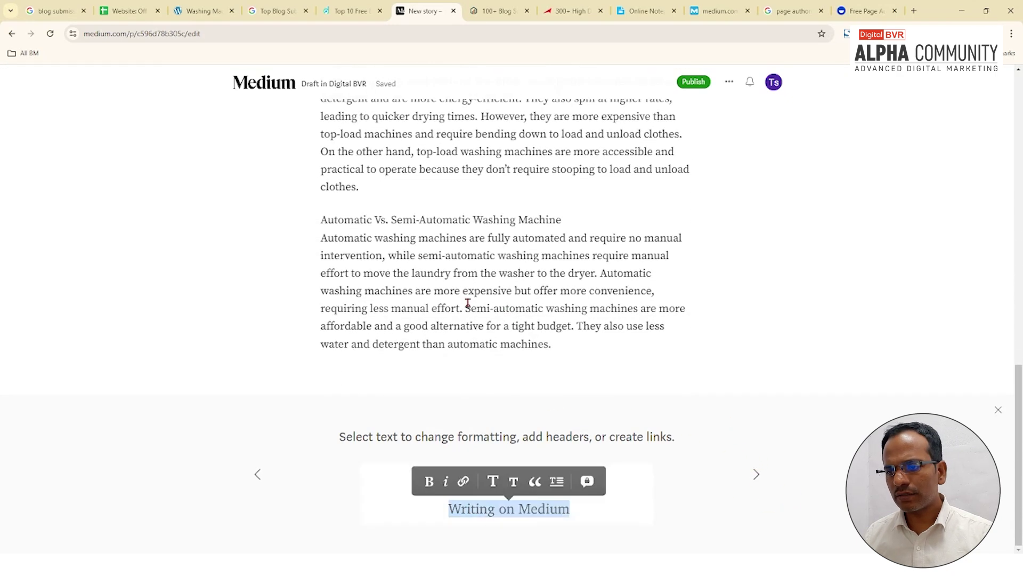
{"action": "left_click", "coordinate": [755, 476]}
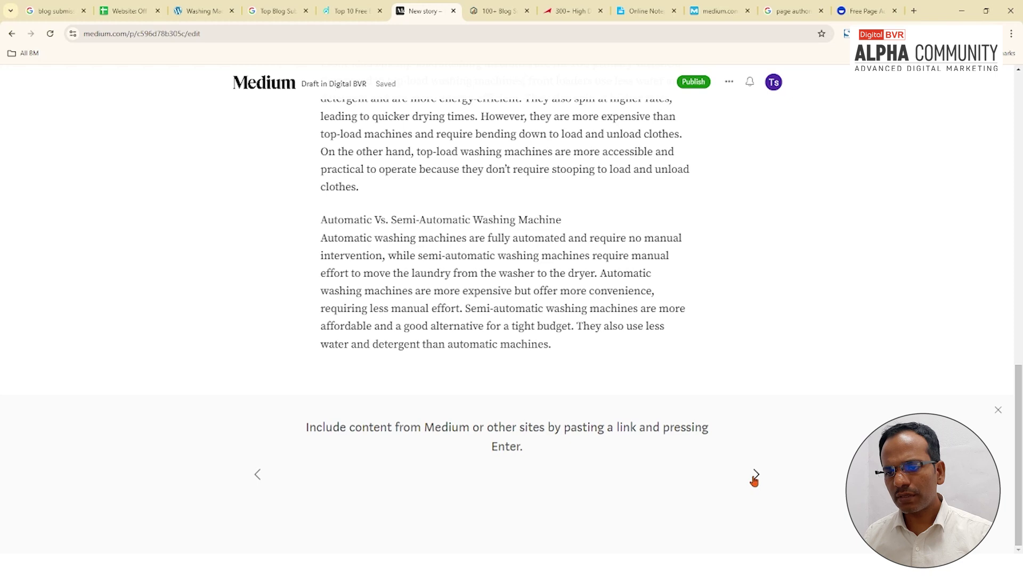
{"action": "left_click", "coordinate": [755, 475]}
{"action": "scroll", "coordinate": [533, 176], "scroll_direction": "up", "scroll_amount": 10}
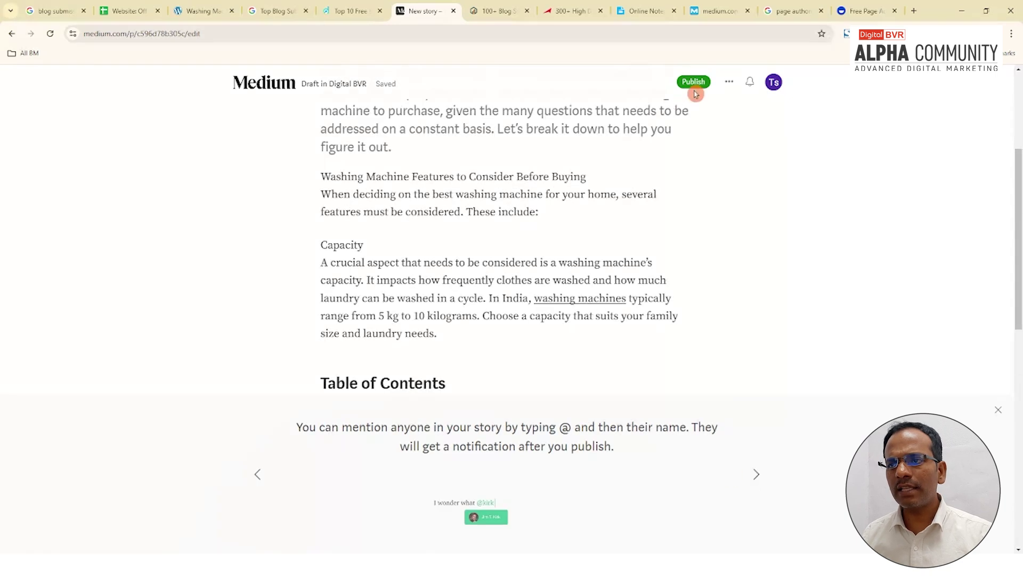
Step: Copy the Medium story title into the Title cell J4
{"action": "scroll", "coordinate": [521, 201], "scroll_direction": "up", "scroll_amount": 4}
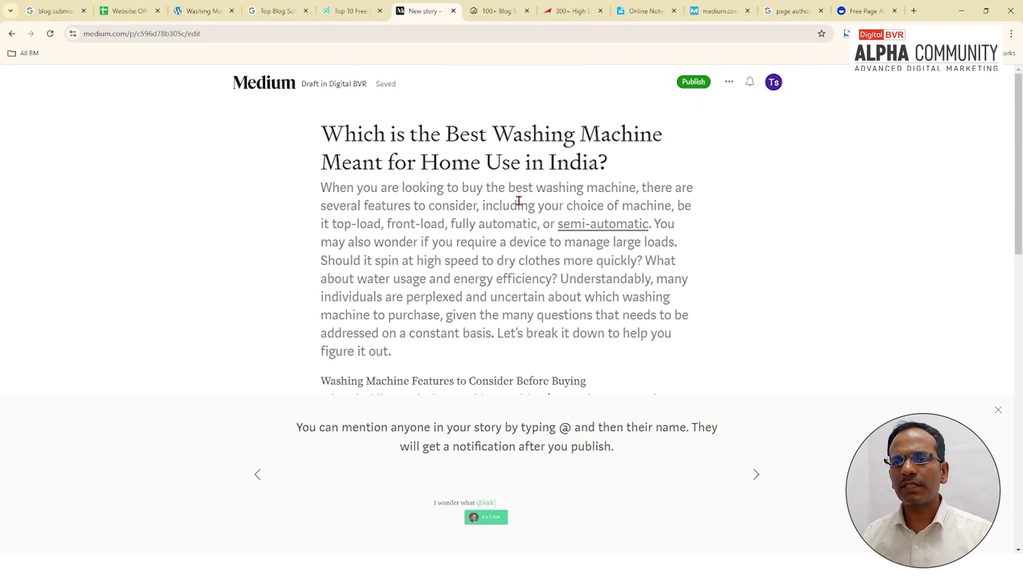
{"action": "left_click", "coordinate": [385, 136]}
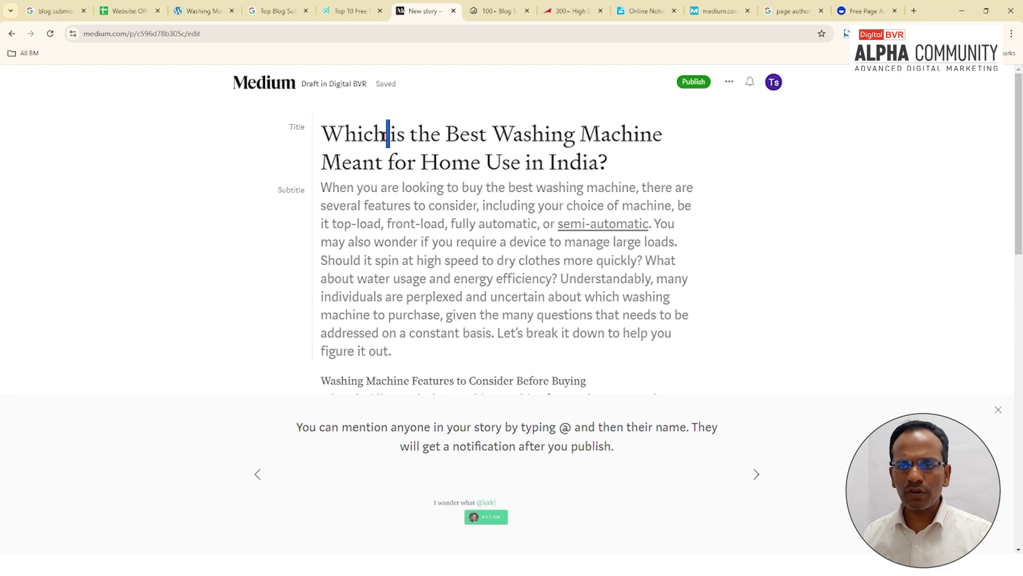
{"action": "triple_click", "coordinate": [387, 133]}
{"action": "key", "text": "ctrl+c"}
{"action": "left_click", "coordinate": [131, 7]}
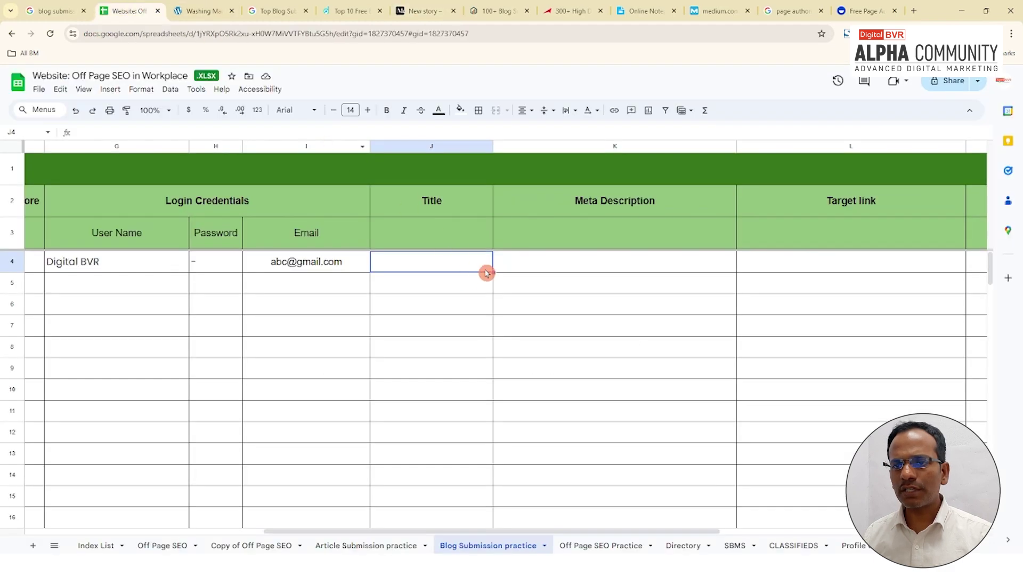
{"action": "double_click", "coordinate": [425, 270]}
{"action": "key", "text": "ctrl+v"}
{"action": "left_click", "coordinate": [596, 308]}
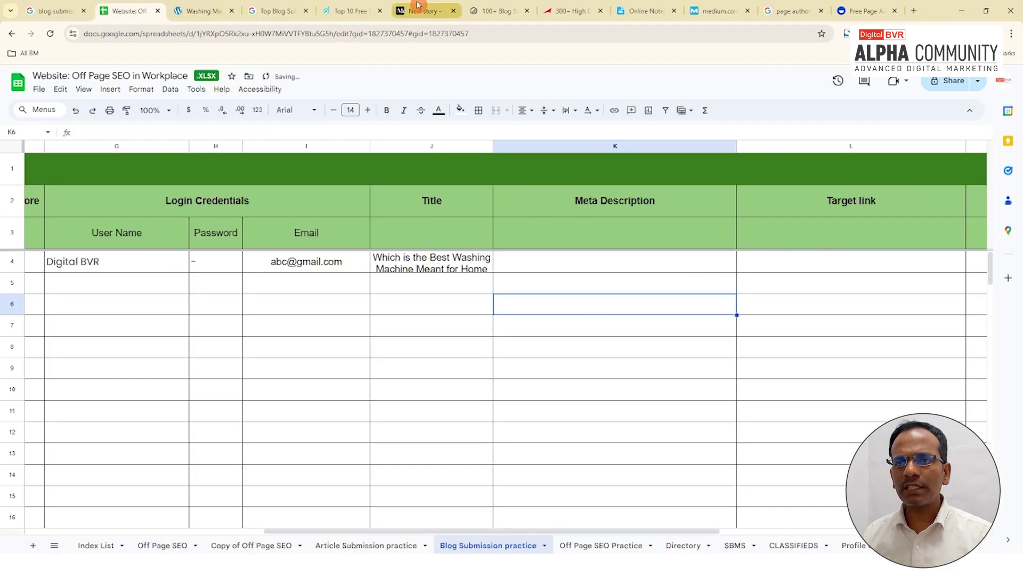
Step: Paste the subtitle's opening sentence into the Meta Description cell K4
{"action": "left_click", "coordinate": [419, 10]}
{"action": "left_click", "coordinate": [405, 190]}
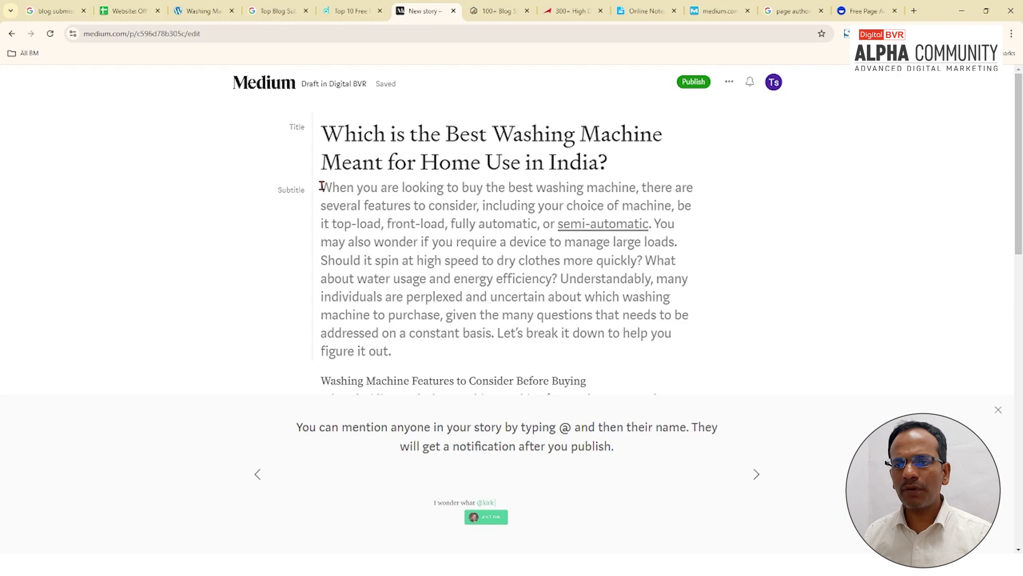
{"action": "left_click_drag", "start_coordinate": [322, 186], "coordinate": [655, 228]}
{"action": "key", "text": "ctrl+c"}
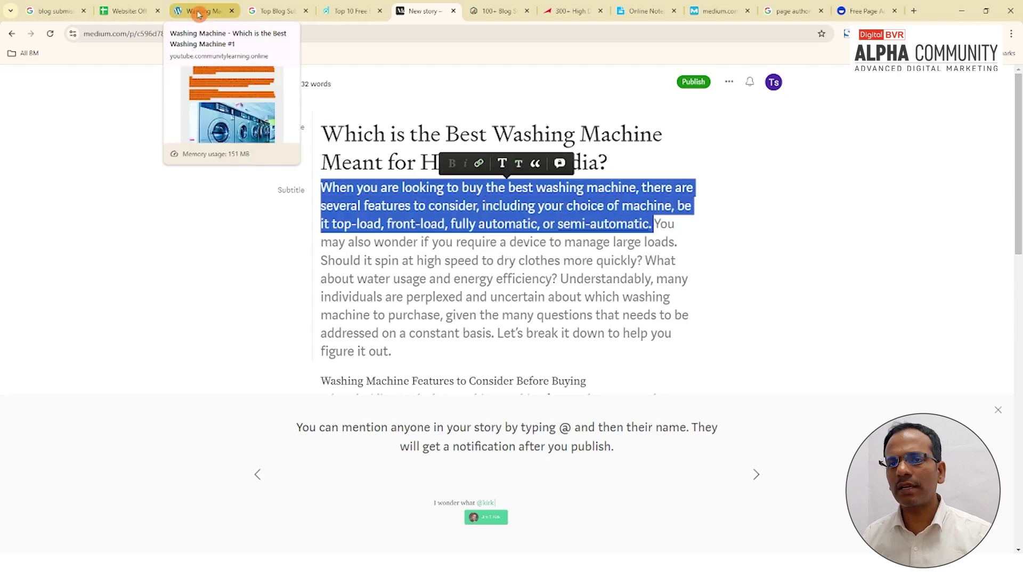
{"action": "left_click", "coordinate": [126, 11]}
{"action": "double_click", "coordinate": [582, 266]}
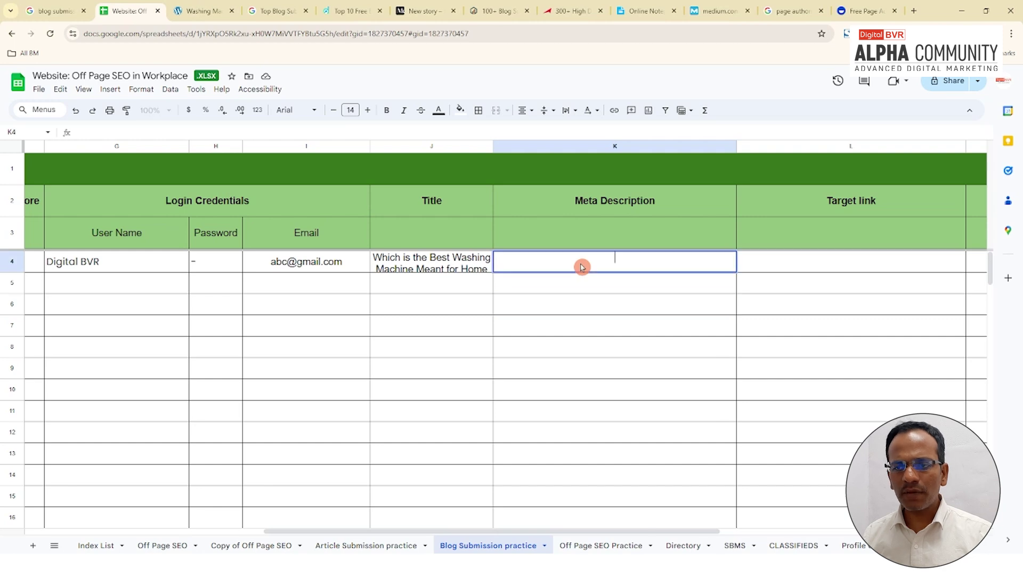
{"action": "key", "text": "ctrl+v"}
{"action": "key", "text": "Return"}
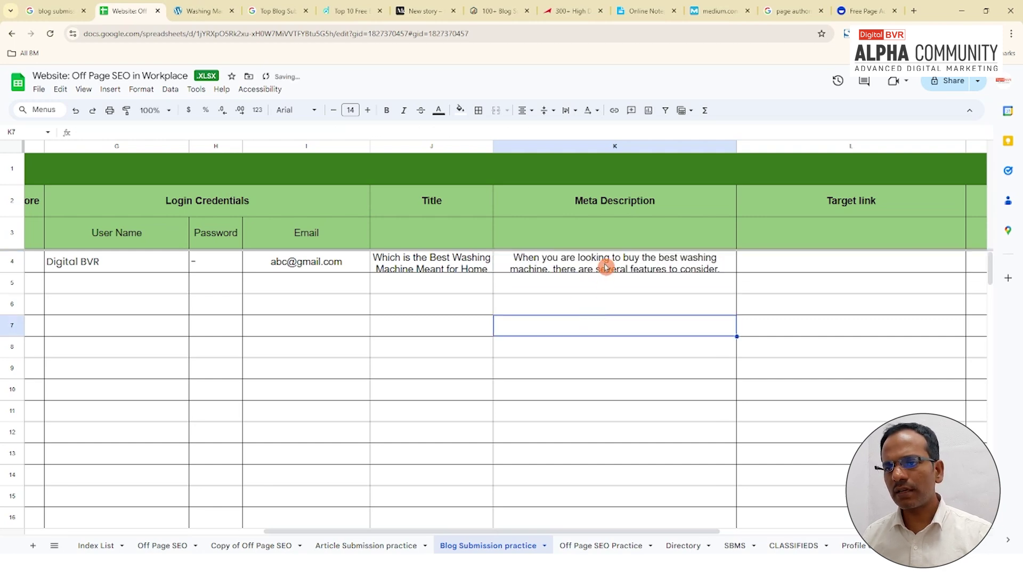
{"action": "left_click", "coordinate": [606, 266]}
{"action": "left_click", "coordinate": [756, 288]}
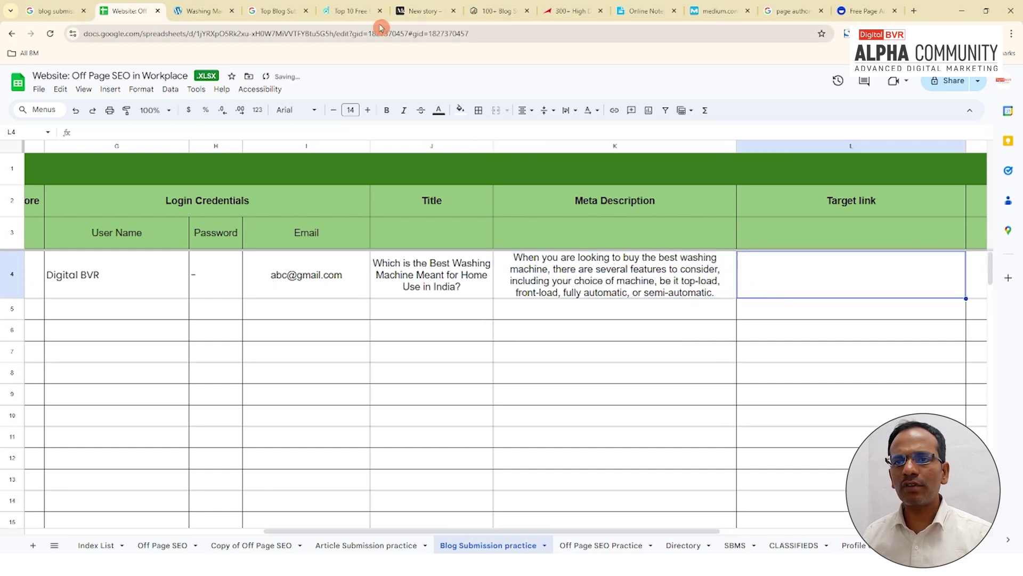
{"action": "left_click", "coordinate": [423, 12]}
{"action": "left_click", "coordinate": [589, 243]}
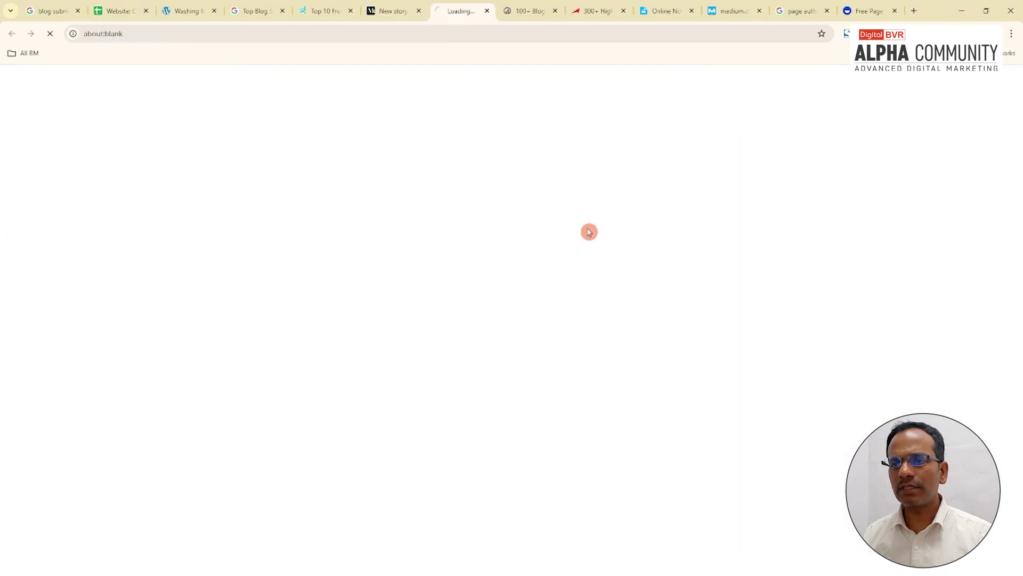
{"action": "left_click", "coordinate": [376, 11]}
{"action": "left_click", "coordinate": [590, 226]}
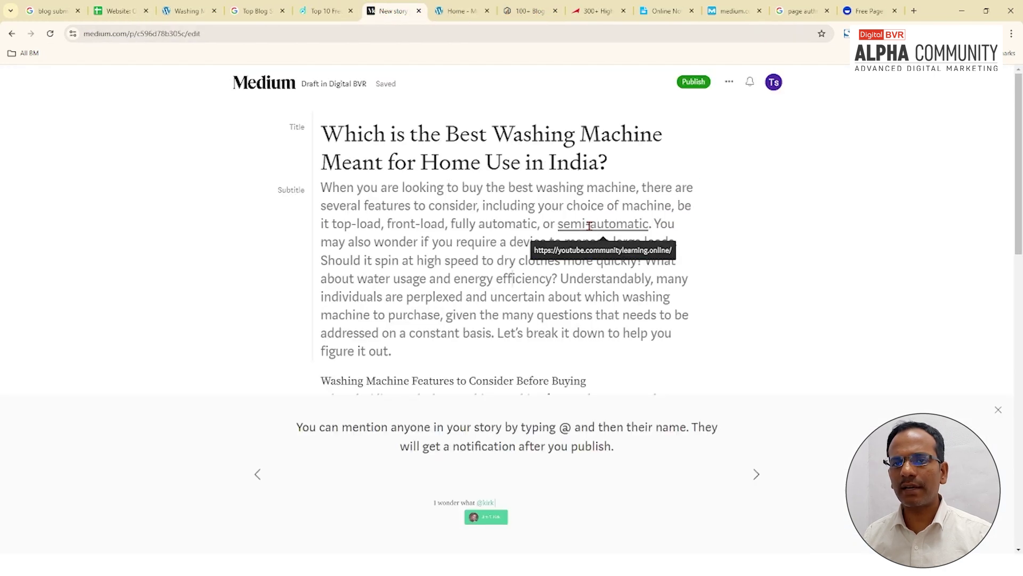
{"action": "left_click", "coordinate": [187, 12]}
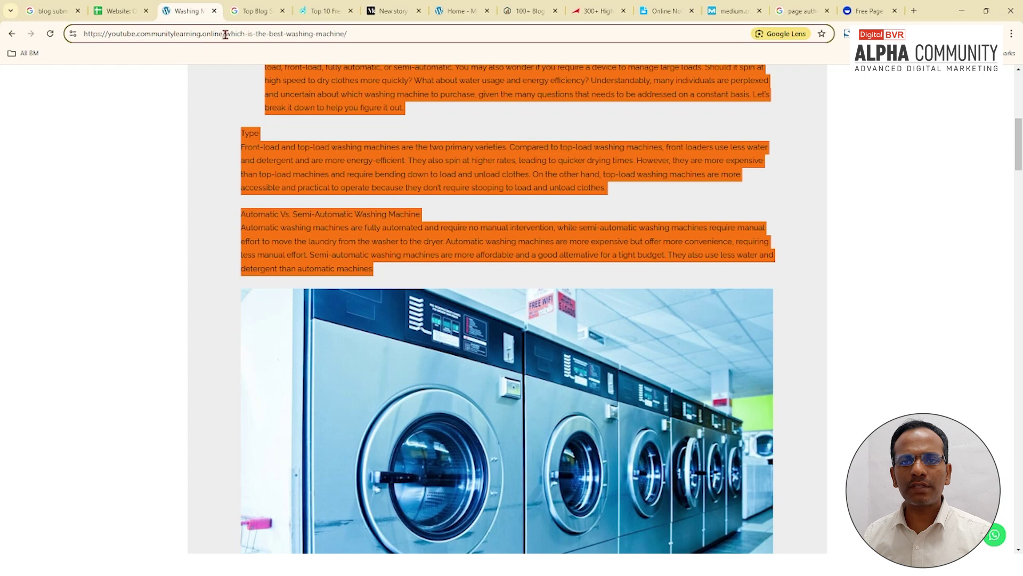
{"action": "left_click_drag", "start_coordinate": [223, 34], "coordinate": [83, 34]}
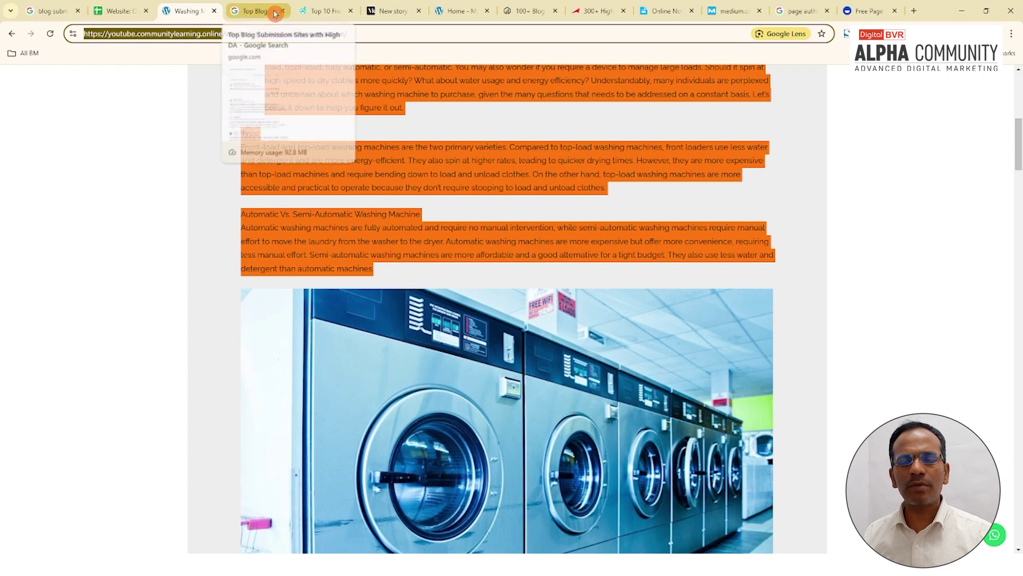
{"action": "key", "text": "ctrl+c"}
{"action": "left_click", "coordinate": [114, 10]}
{"action": "left_click", "coordinate": [836, 270]}
{"action": "key", "text": "ctrl+v"}
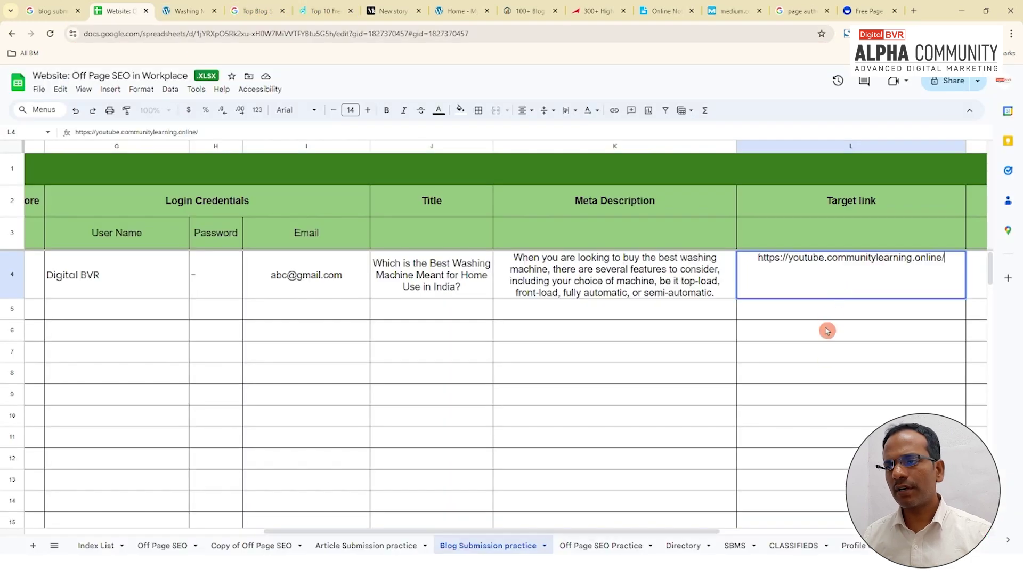
{"action": "left_click", "coordinate": [823, 352]}
{"action": "scroll", "coordinate": [487, 281], "scroll_direction": "right", "scroll_amount": 5}
{"action": "left_click", "coordinate": [486, 281]}
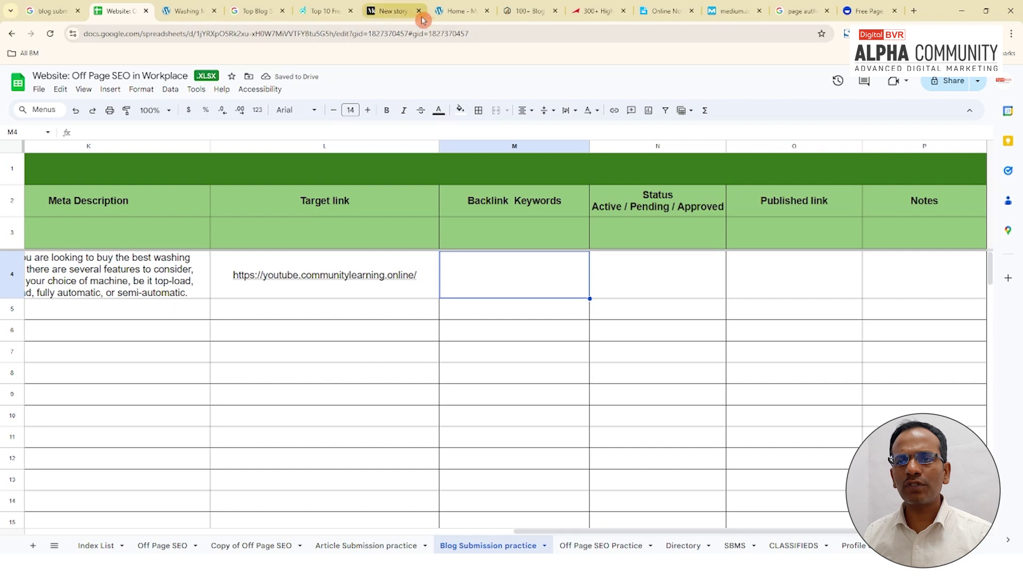
Step: Take the keyword 'Best Washing Machine' from the story title for cell M4
{"action": "left_click", "coordinate": [453, 16]}
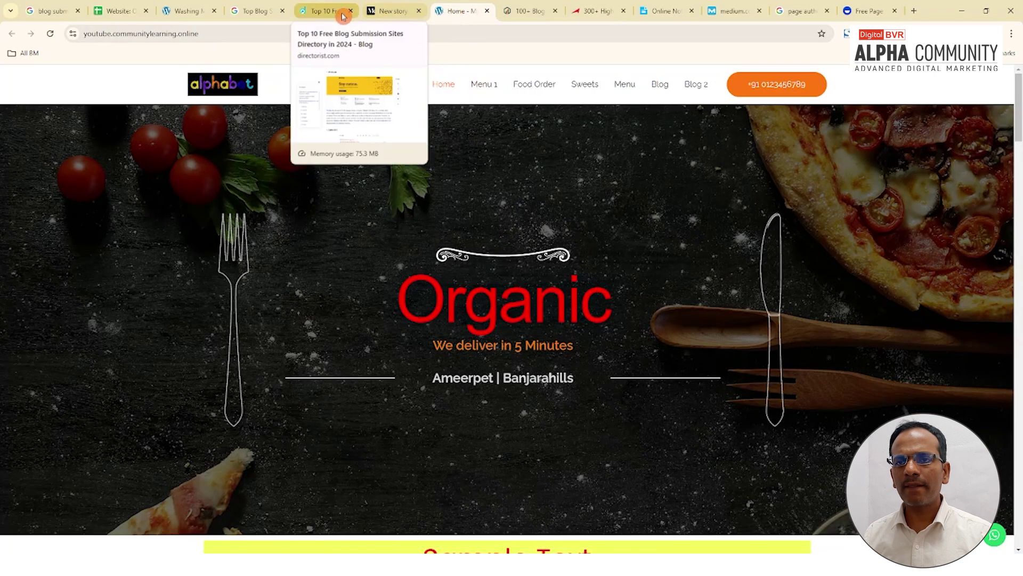
{"action": "left_click", "coordinate": [392, 11]}
{"action": "left_click_drag", "start_coordinate": [455, 153], "coordinate": [651, 134]}
{"action": "left_click_drag", "start_coordinate": [651, 134], "coordinate": [662, 134]}
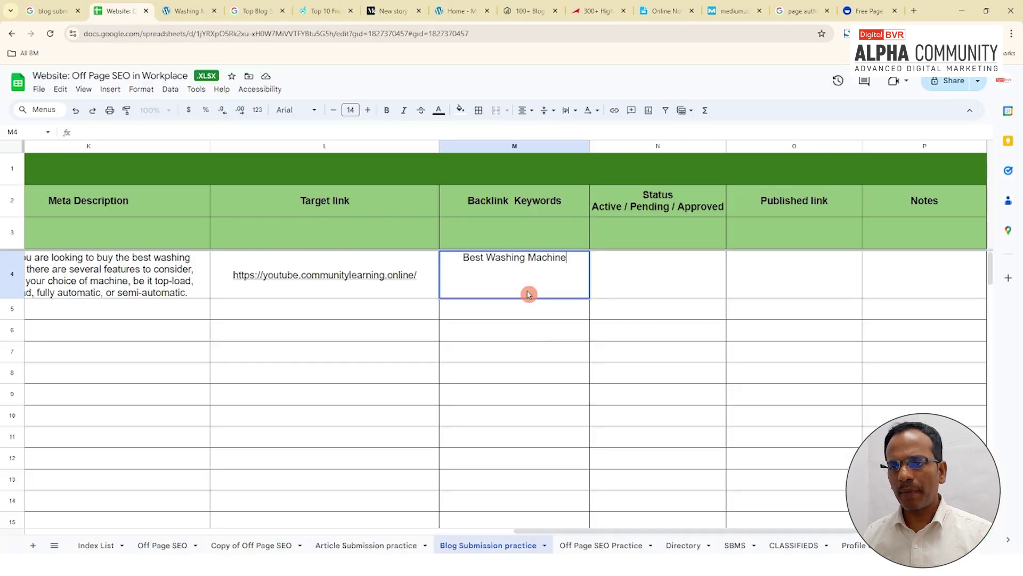
{"action": "key", "text": "Return"}
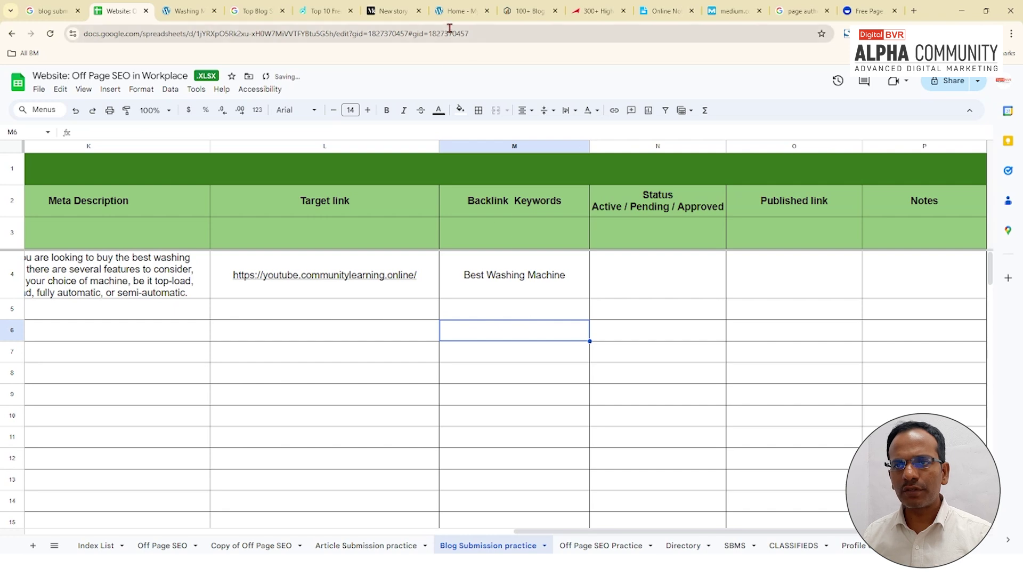
Step: Link 'best washing machine' in the Medium subtitle to the target site URL
{"action": "left_click", "coordinate": [452, 12]}
{"action": "left_click", "coordinate": [390, 10]}
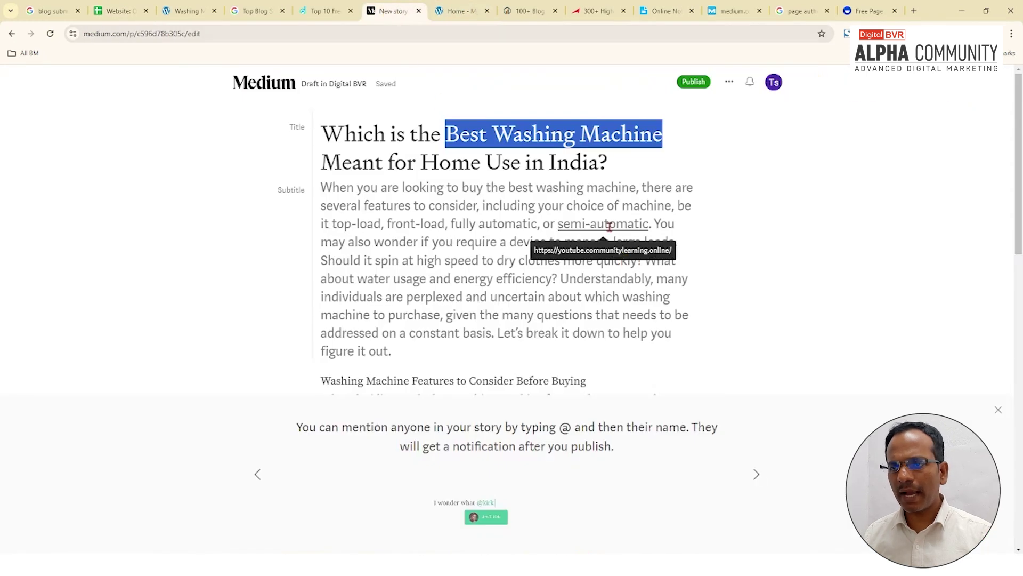
{"action": "left_click_drag", "start_coordinate": [509, 188], "coordinate": [636, 188]}
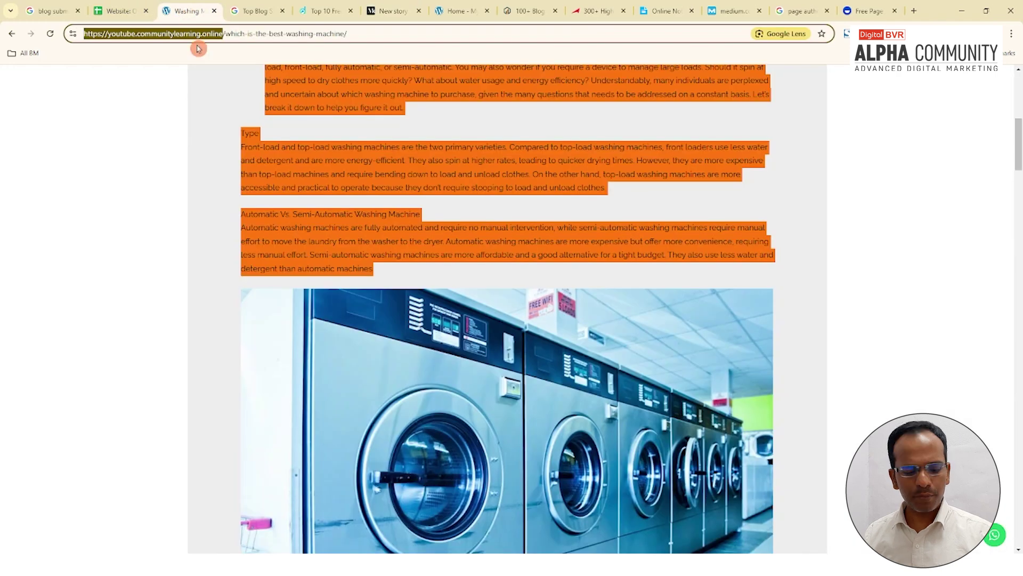
{"action": "left_click", "coordinate": [565, 163]}
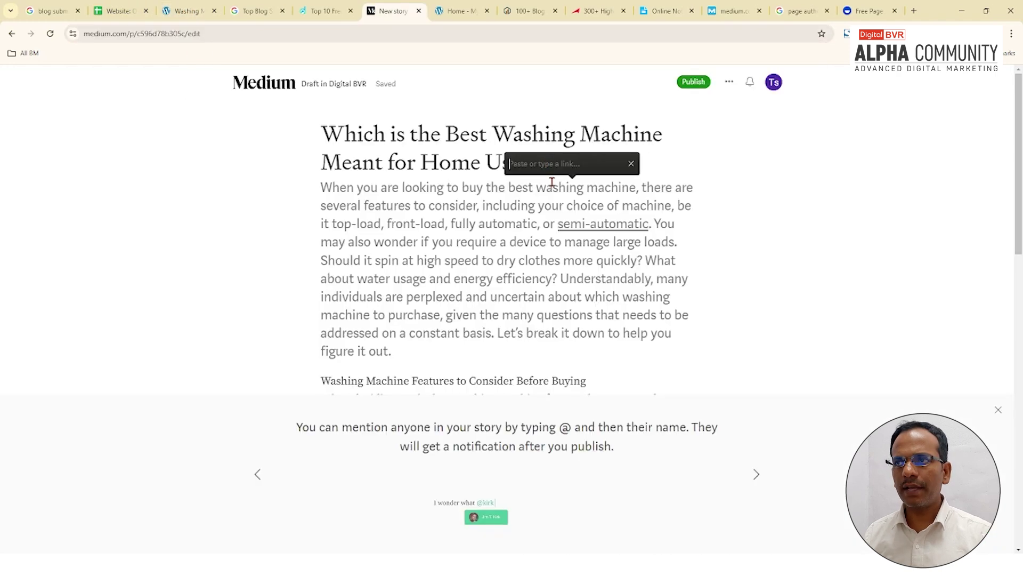
{"action": "key", "text": "ctrl+v"}
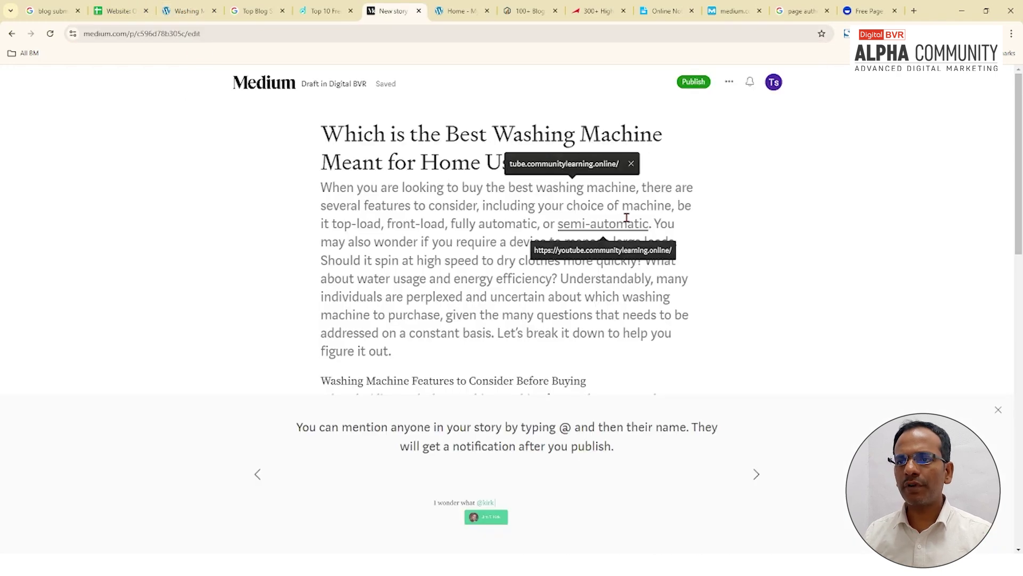
{"action": "key", "text": "Return"}
{"action": "scroll", "coordinate": [452, 222], "scroll_direction": "down", "scroll_amount": 2}
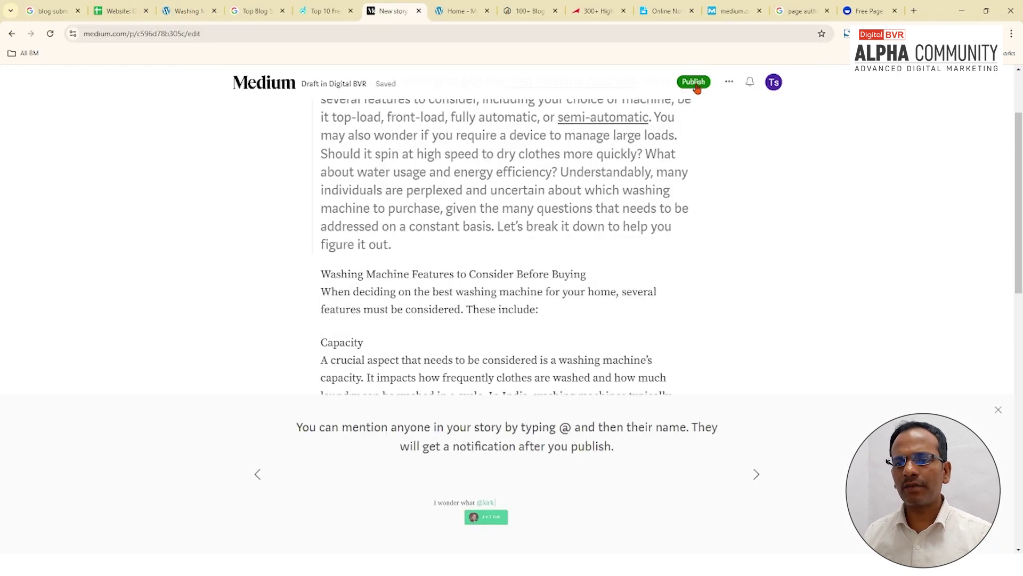
Step: Publish the story with the first topic suggested for 'letr'
{"action": "left_click", "coordinate": [691, 89]}
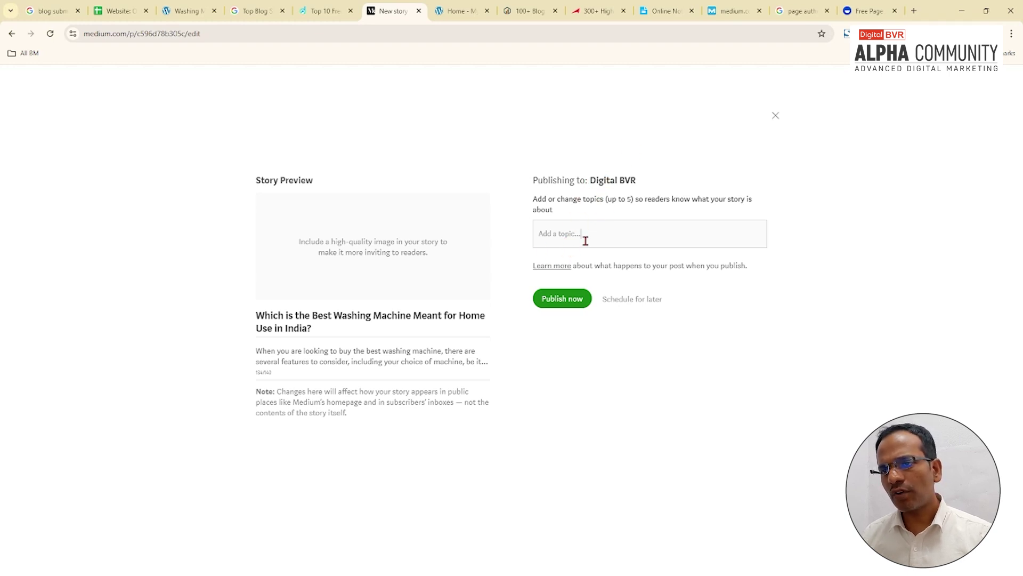
{"action": "left_click", "coordinate": [722, 246]}
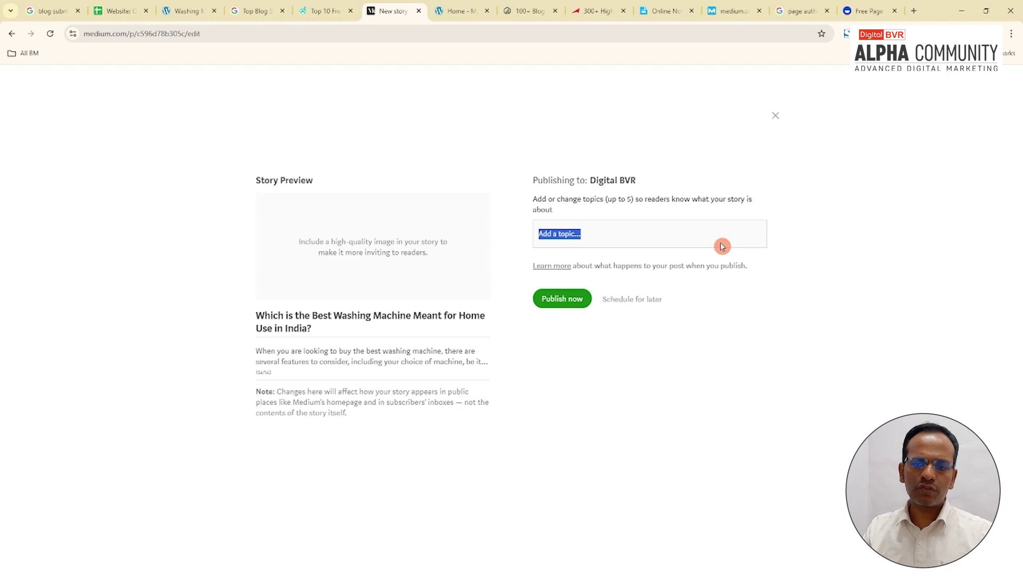
{"action": "left_click", "coordinate": [725, 246]}
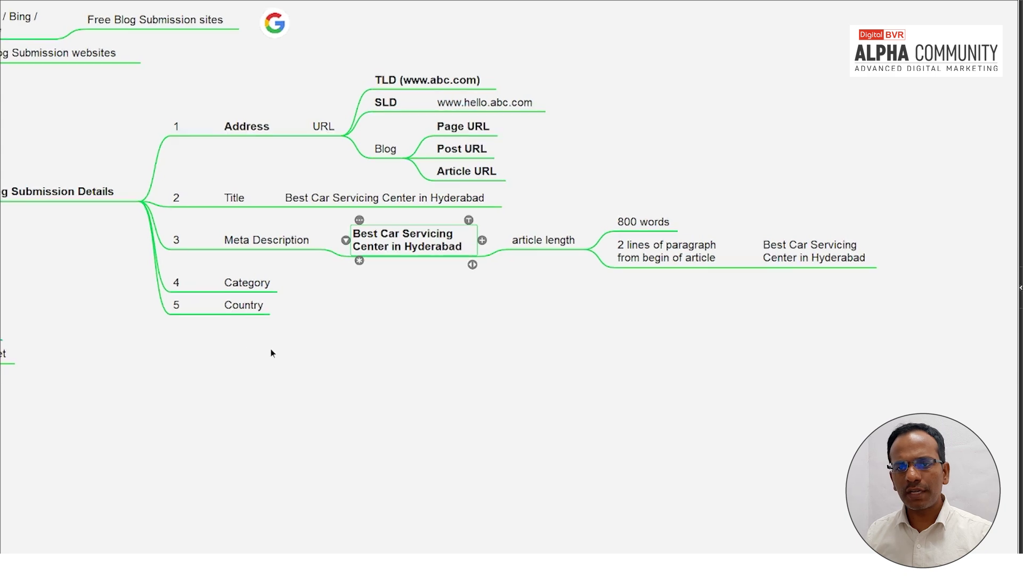
{"action": "left_click", "coordinate": [251, 283]}
{"action": "left_click", "coordinate": [461, 297]}
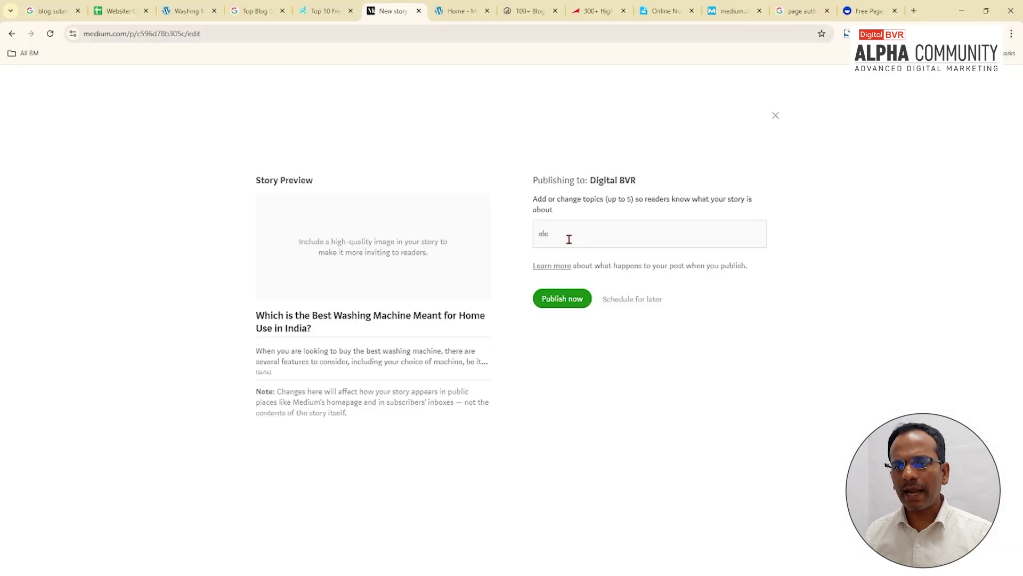
{"action": "type", "text": "letr"}
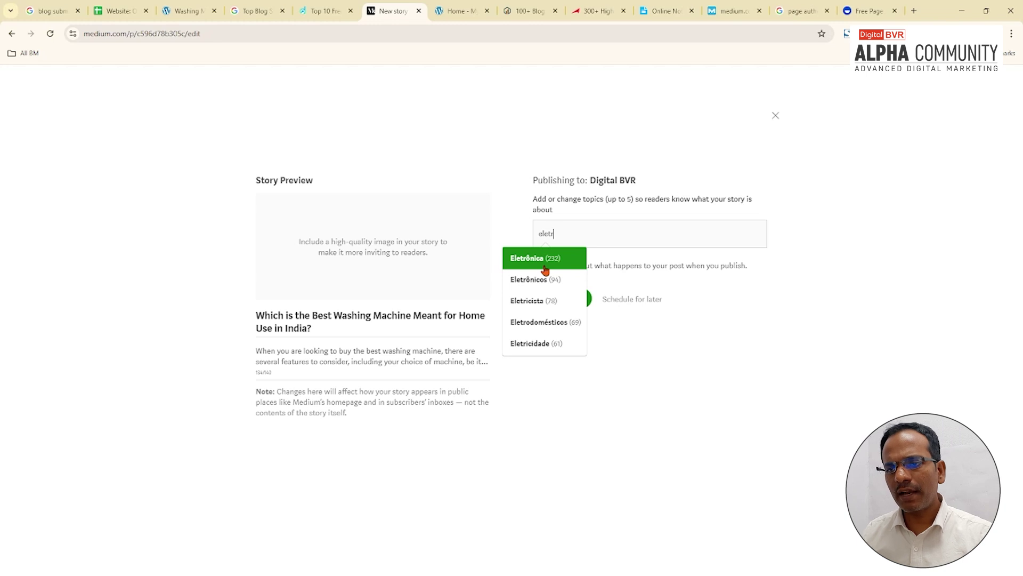
{"action": "key", "text": "Return"}
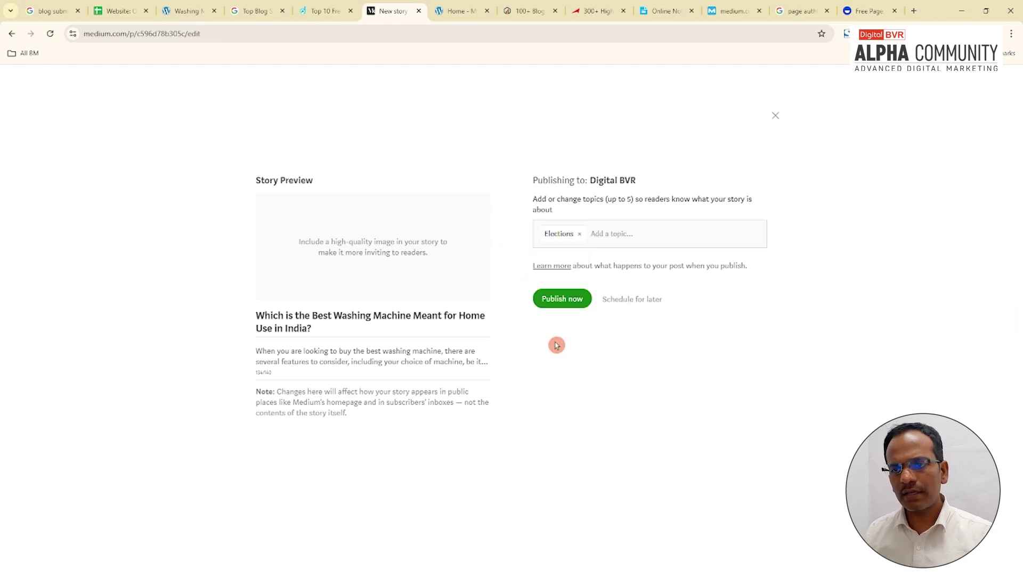
{"action": "left_click", "coordinate": [560, 297]}
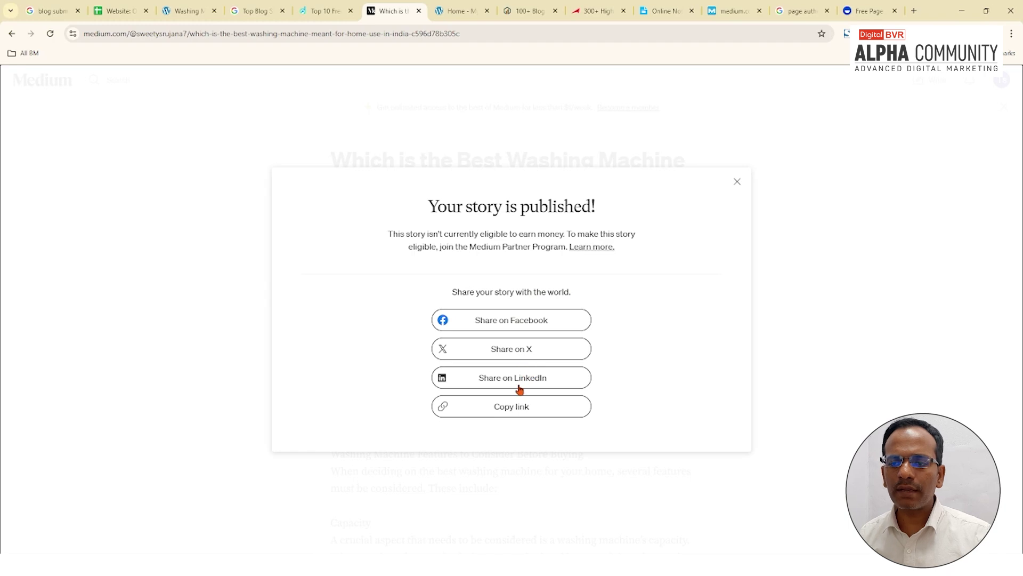
Step: Paste the published story's URL into the Published link cell O4
{"action": "left_click", "coordinate": [520, 413]}
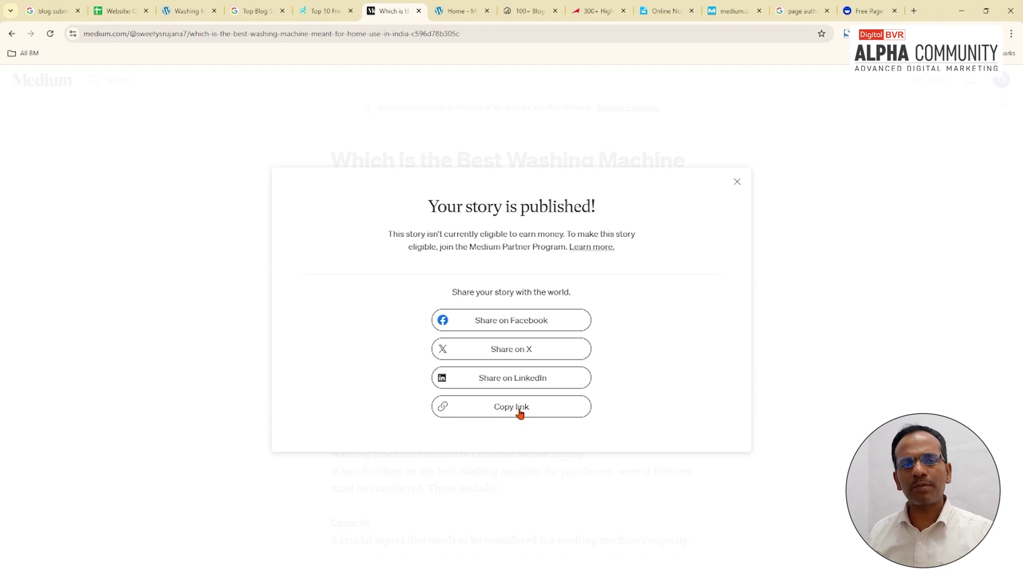
{"action": "left_click", "coordinate": [754, 110]}
{"action": "left_click", "coordinate": [492, 36]}
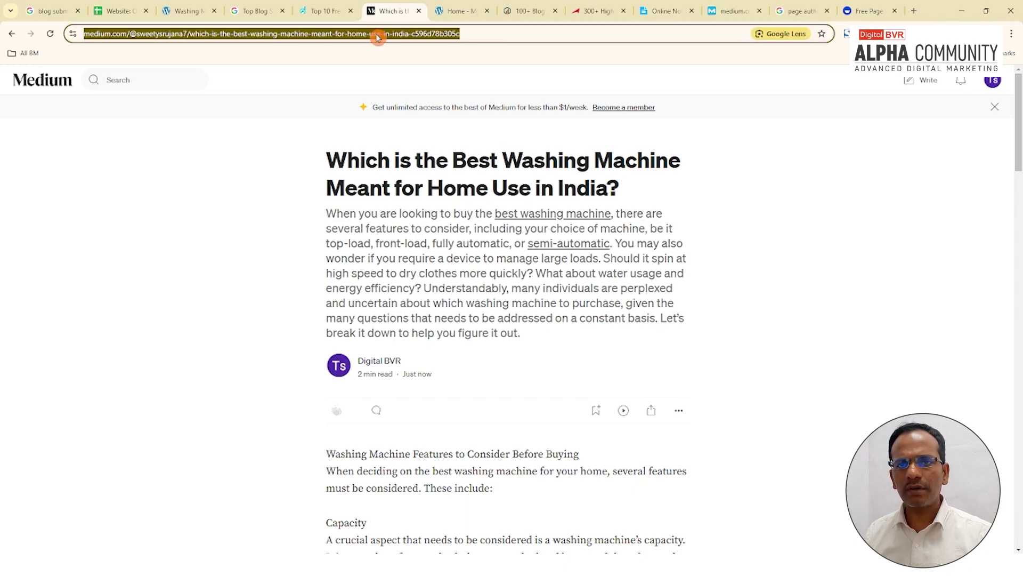
{"action": "key", "text": "ctrl+c"}
{"action": "left_click", "coordinate": [117, 11]}
{"action": "double_click", "coordinate": [769, 282]}
{"action": "key", "text": "ctrl+v"}
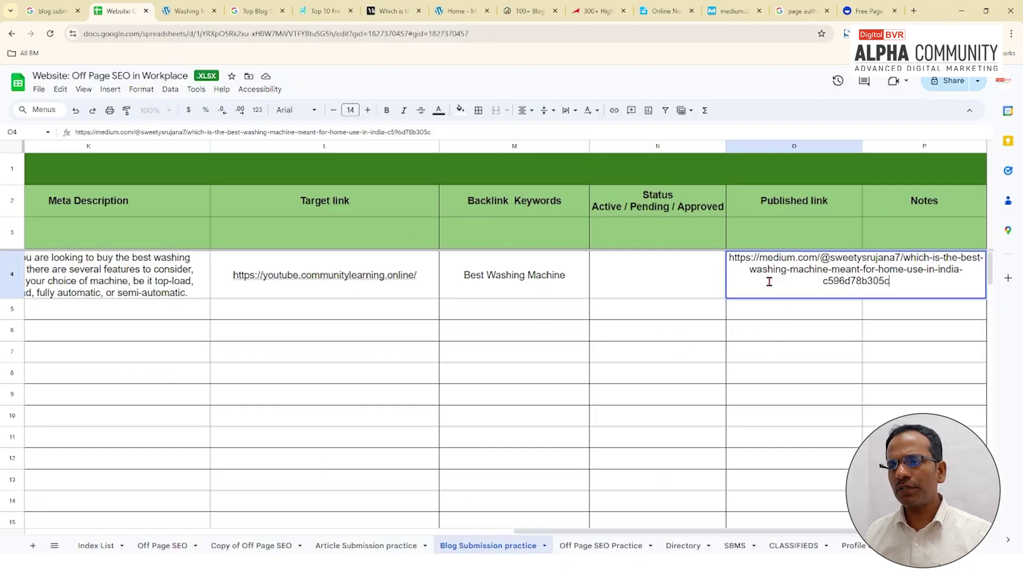
{"action": "left_click", "coordinate": [767, 330]}
Step: Enter the status 'Aproved' in N4 and review the meta description in K4
{"action": "left_click", "coordinate": [647, 204]}
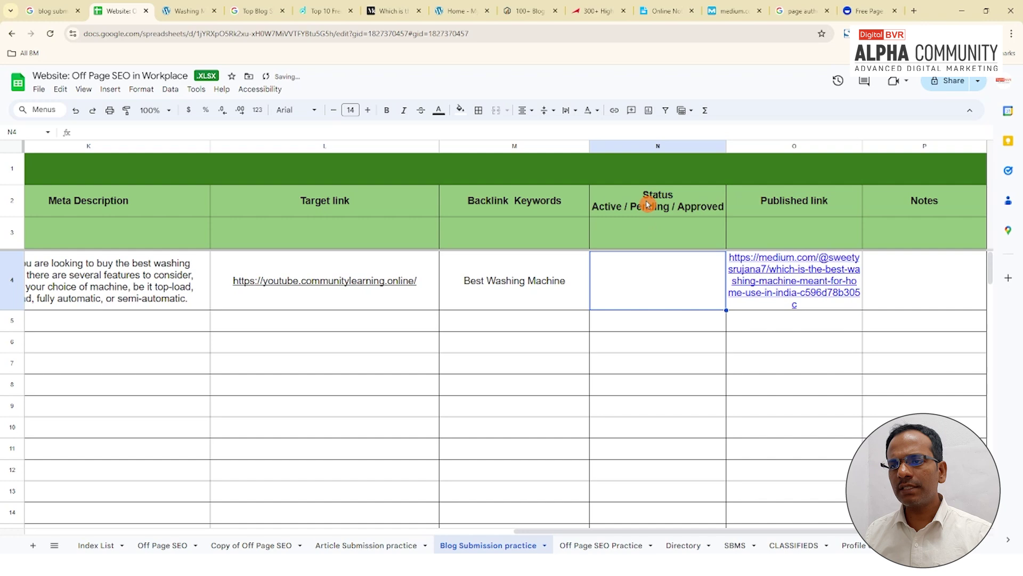
{"action": "left_click", "coordinate": [647, 268]}
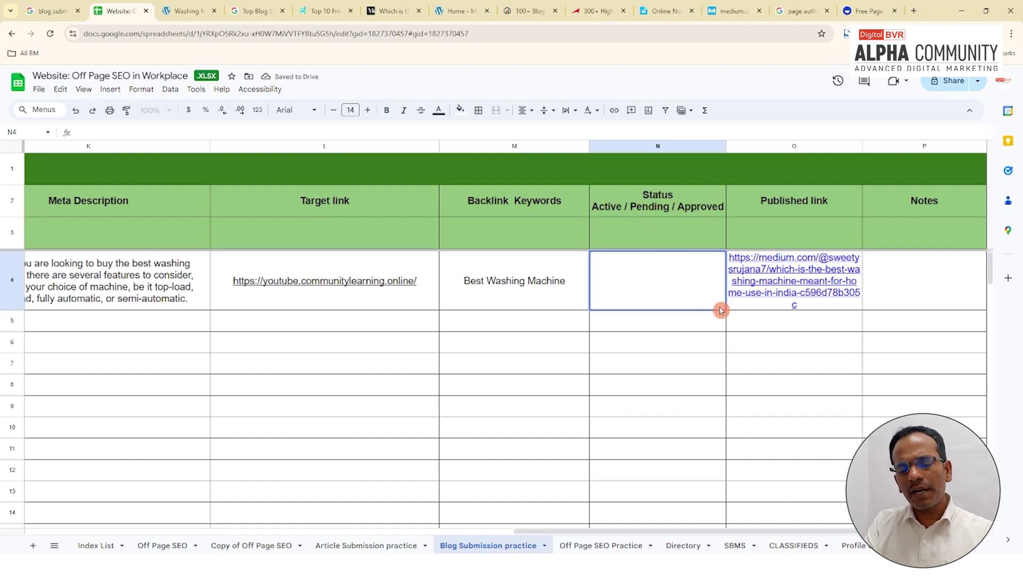
{"action": "type", "text": "Ap"}
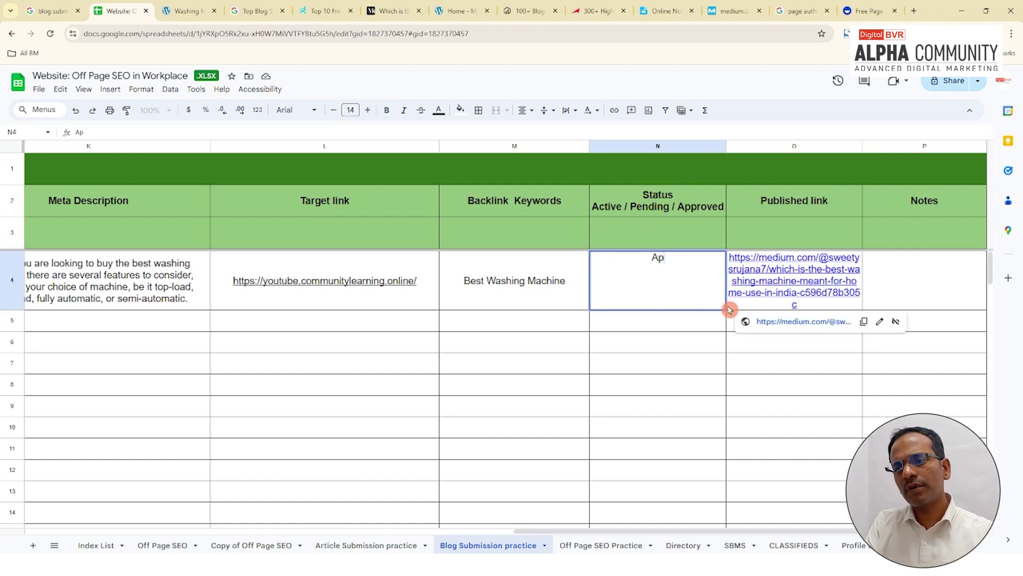
{"action": "type", "text": "roved"}
{"action": "key", "text": "Return"}
{"action": "left_click", "coordinate": [916, 281]}
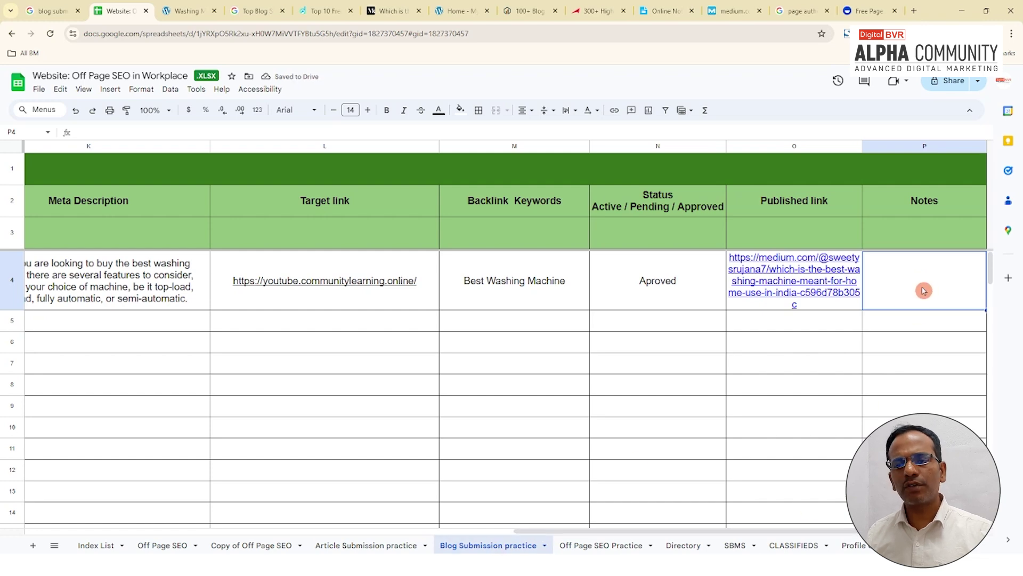
{"action": "left_click", "coordinate": [138, 295]}
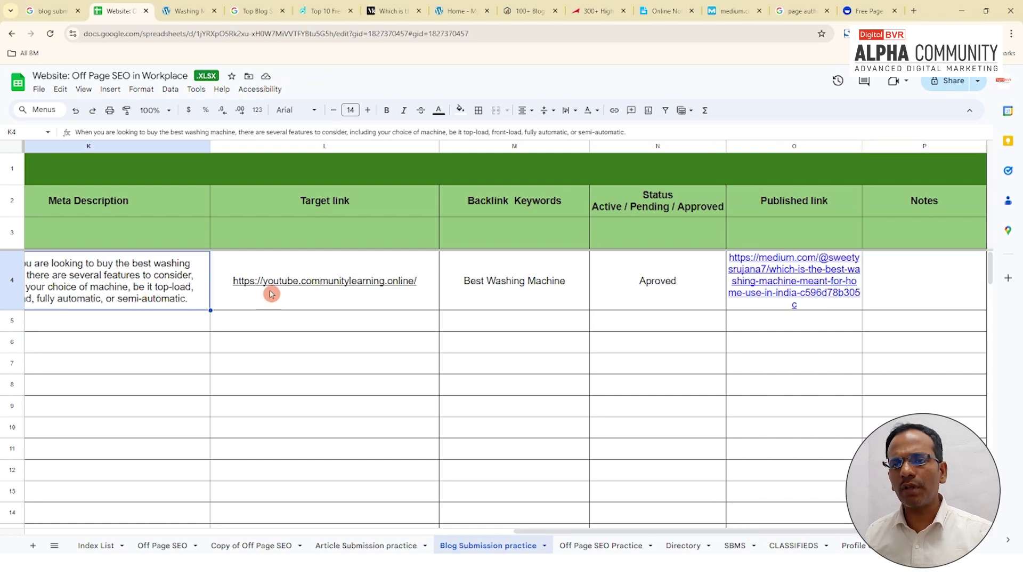
{"action": "mouse_move", "coordinate": [330, 310]}
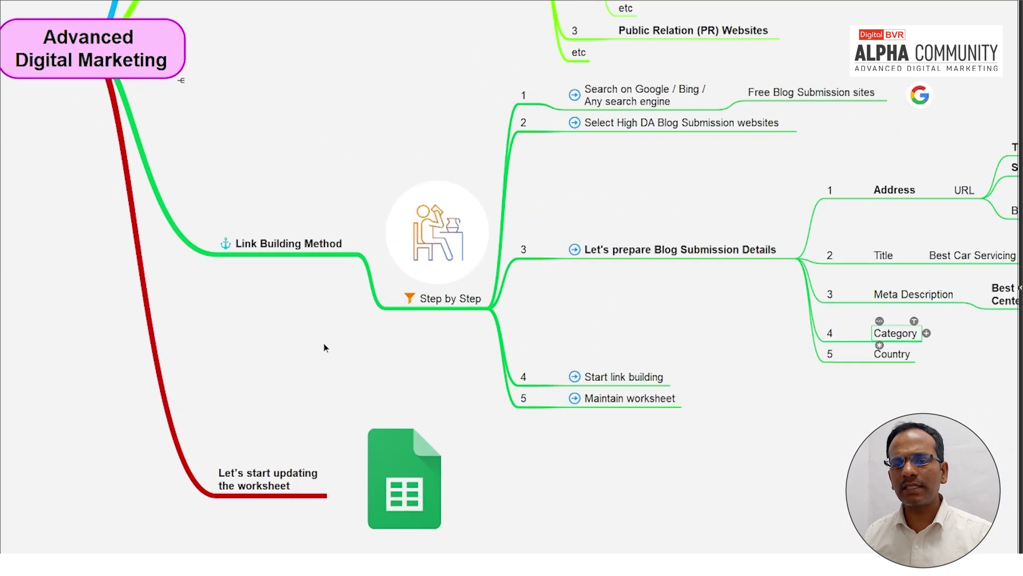
{"action": "scroll", "coordinate": [281, 424], "scroll_direction": "down", "scroll_amount": 2}
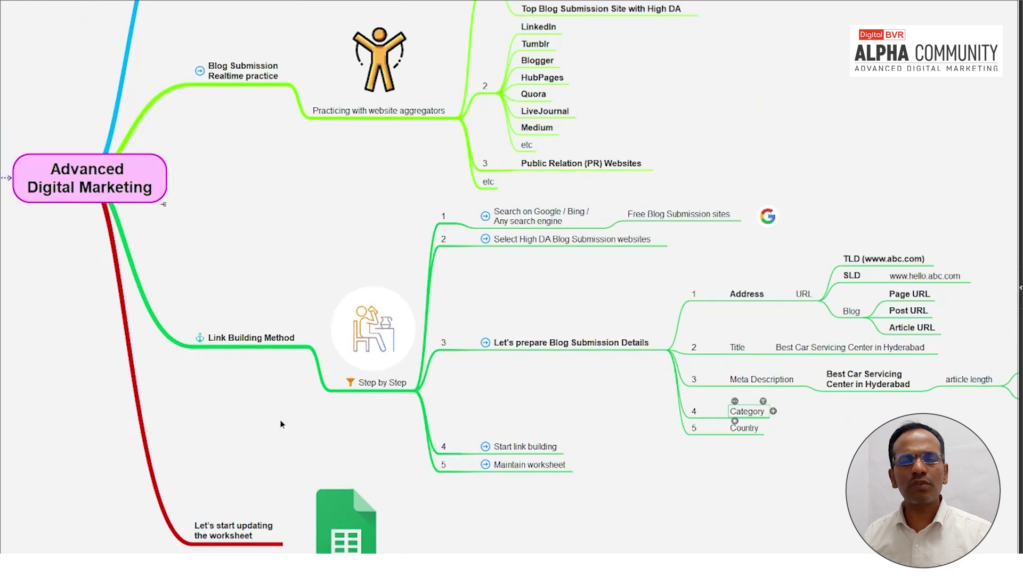
{"action": "left_click_drag", "start_coordinate": [275, 273], "coordinate": [343, 259]}
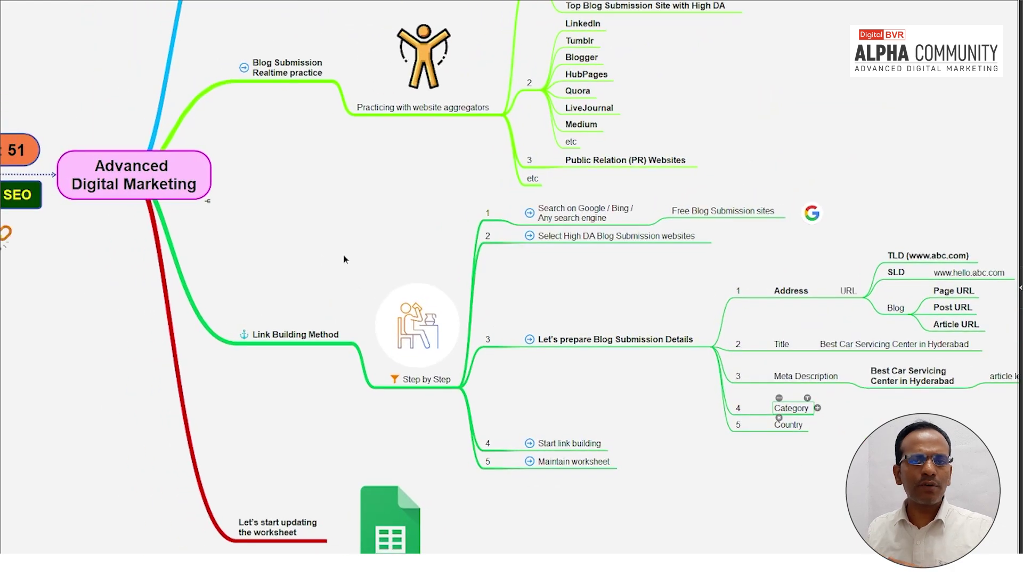